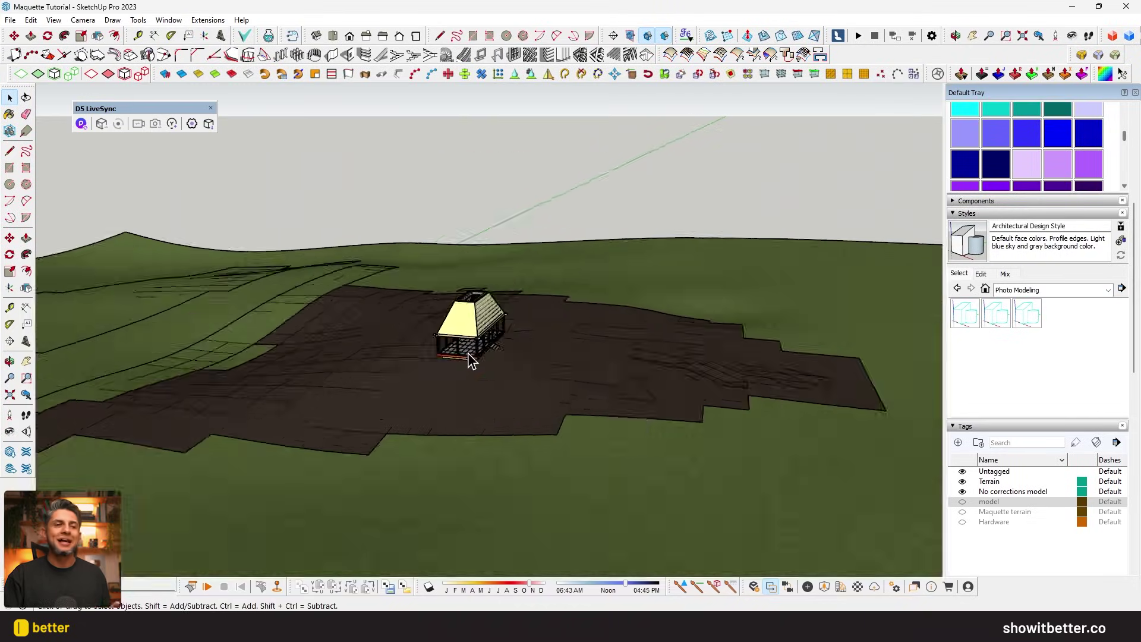
pyautogui.click(490, 386)
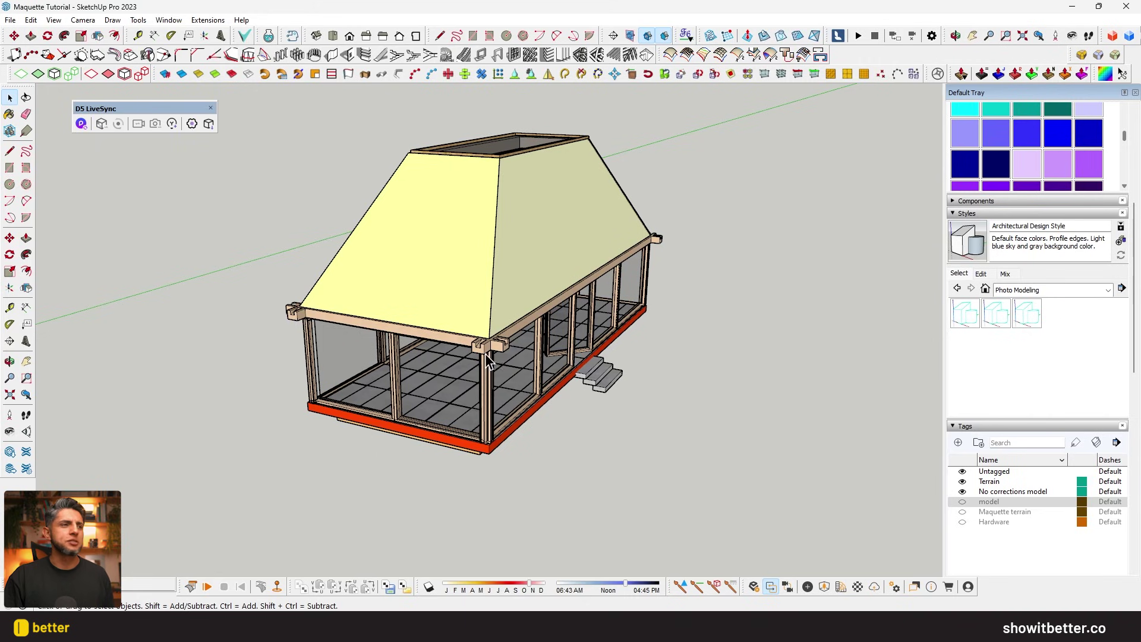
pyautogui.moveTo(533, 369); pyautogui.dragTo(436, 354, button='middle')
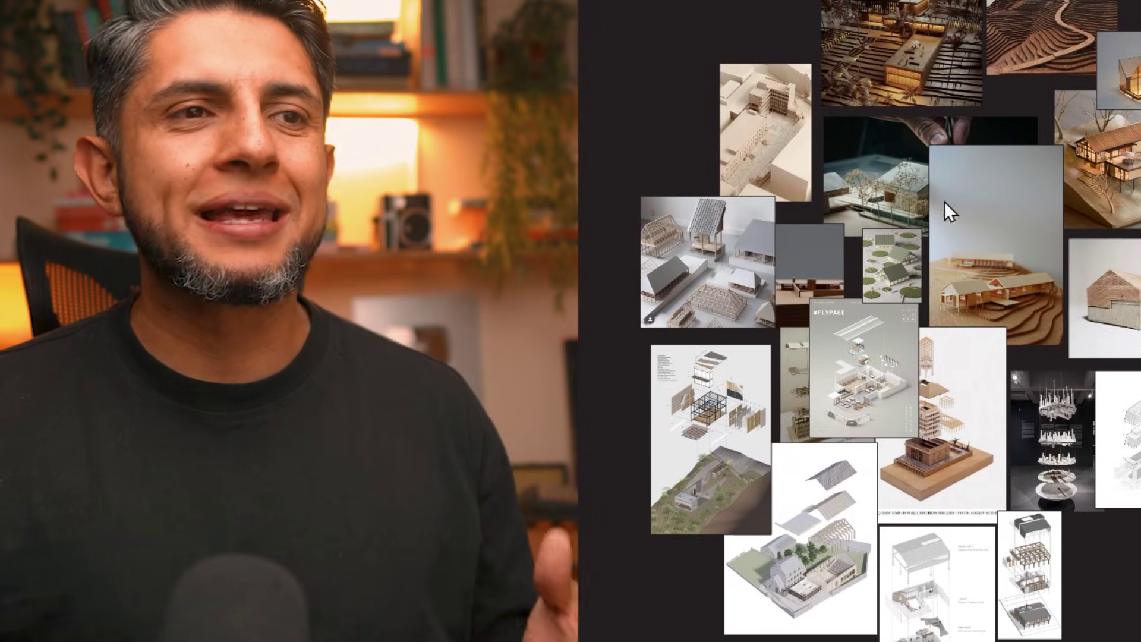
# - Examine the exploded-view references on the image board, including the wooden tower maquette and the #FLYPAGE poster
pyautogui.scroll(-5, 896, 342)
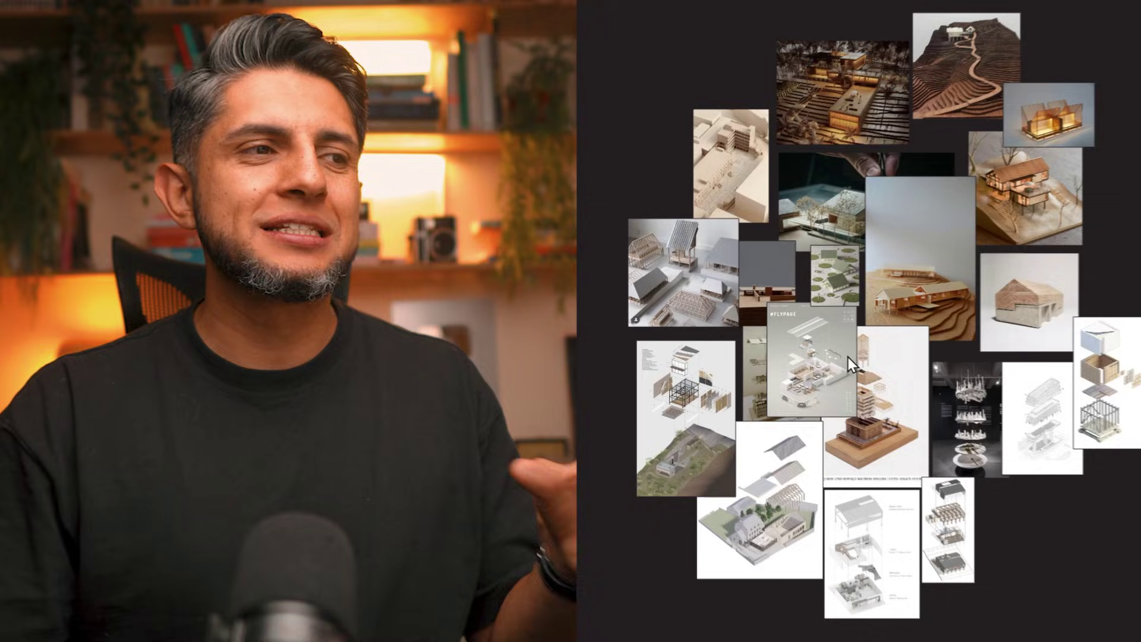
pyautogui.scroll(-2, 833, 355)
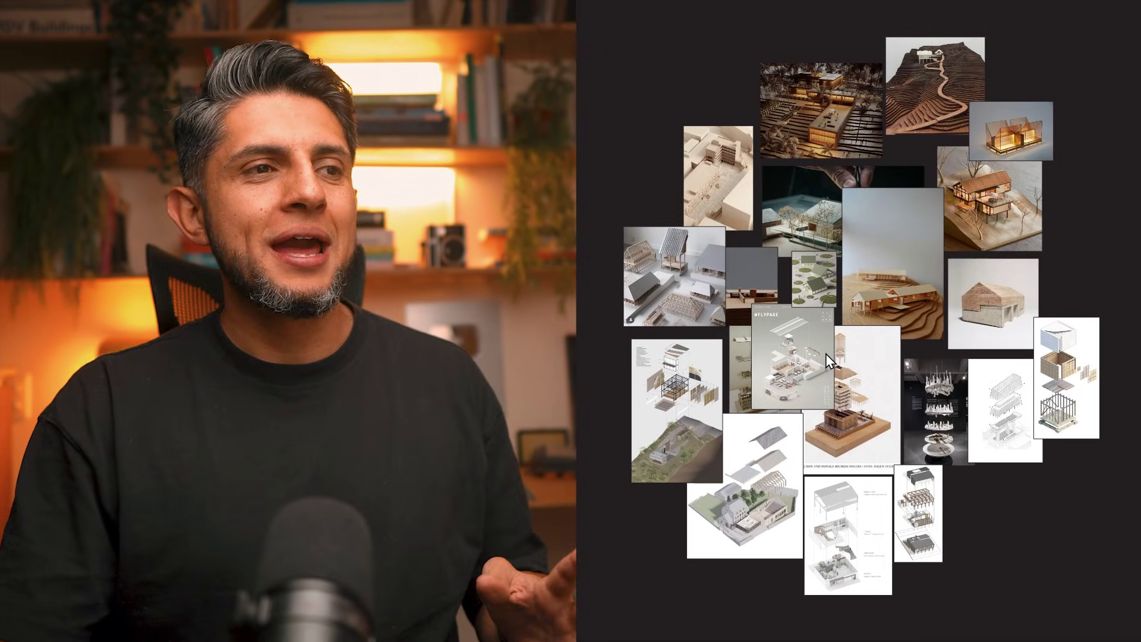
pyautogui.click(859, 412)
pyautogui.scroll(5, 859, 413)
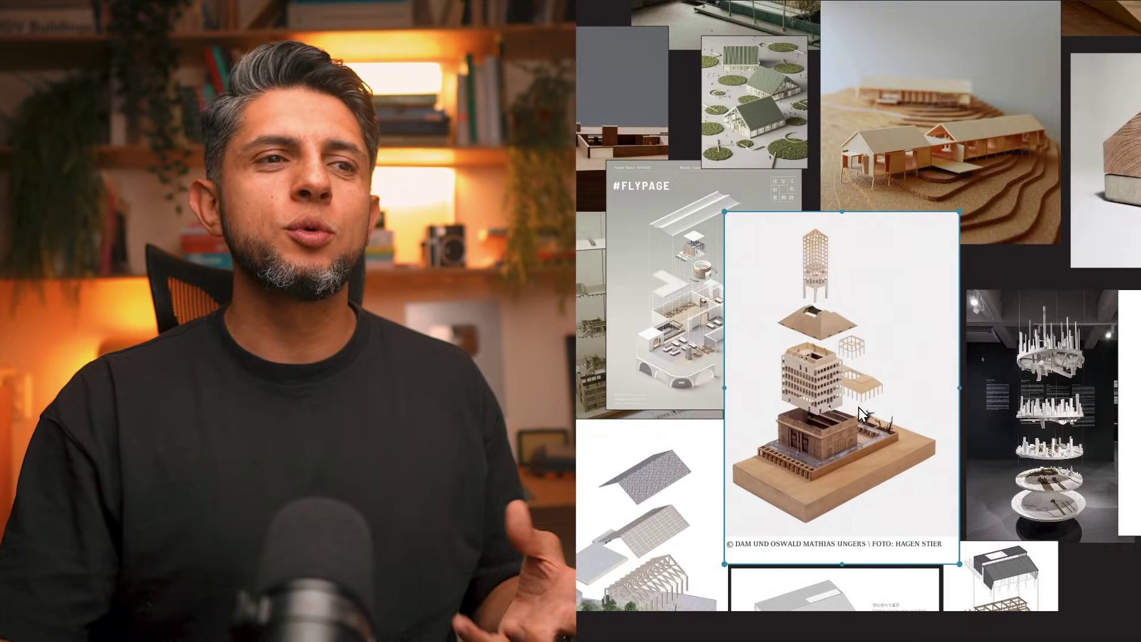
pyautogui.scroll(3, 858, 408)
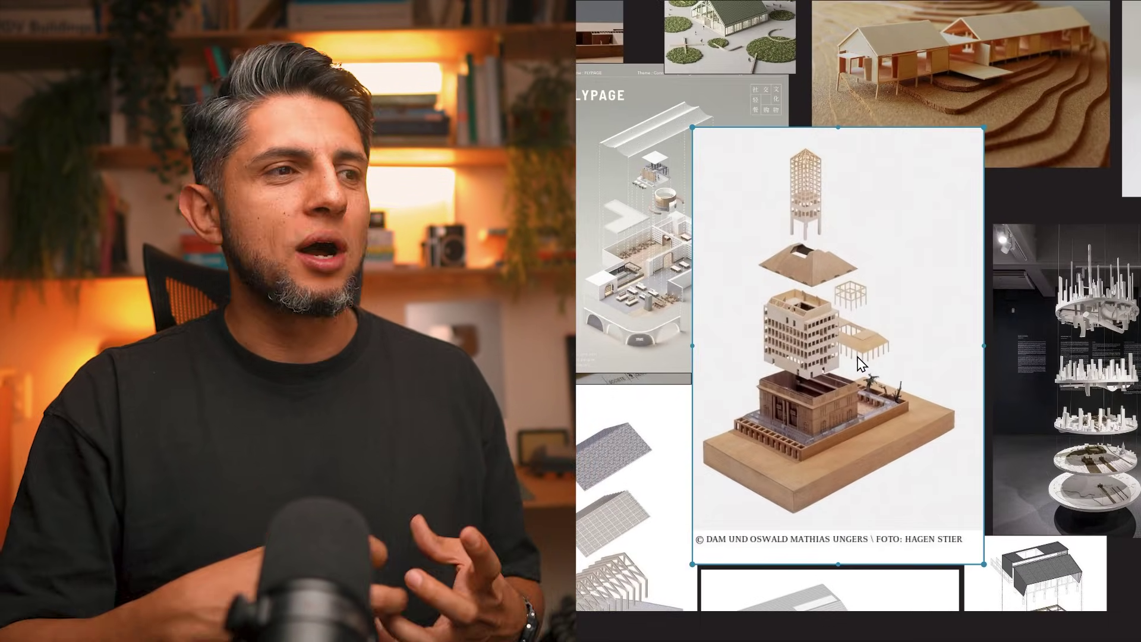
pyautogui.scroll(-6, 796, 346)
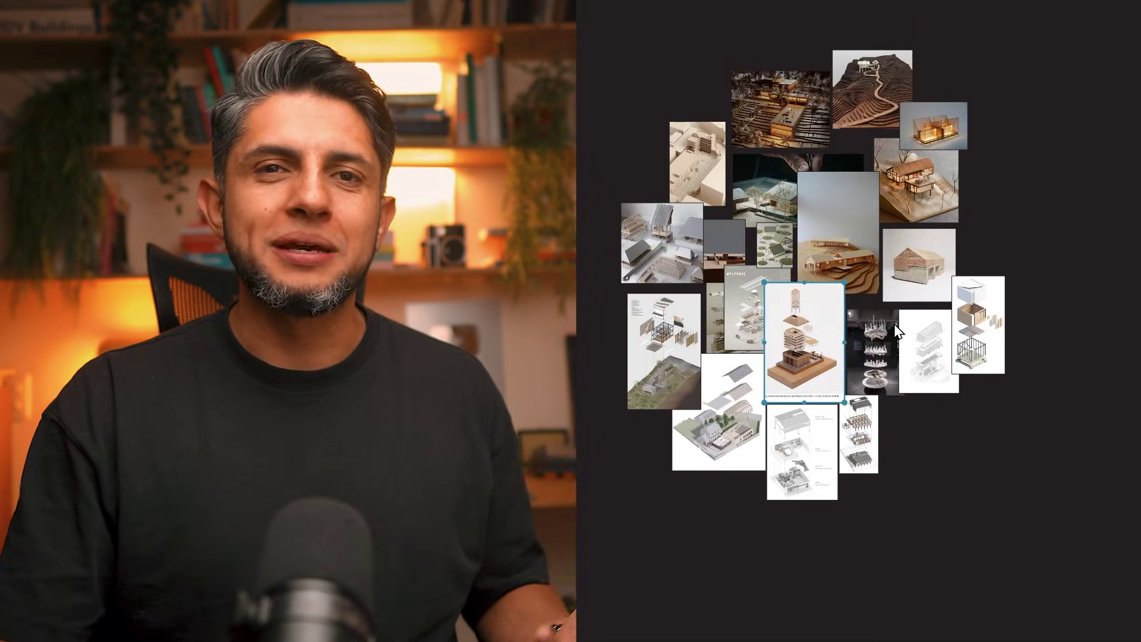
pyautogui.scroll(2, 745, 323)
pyautogui.click(747, 331)
pyautogui.scroll(4, 747, 332)
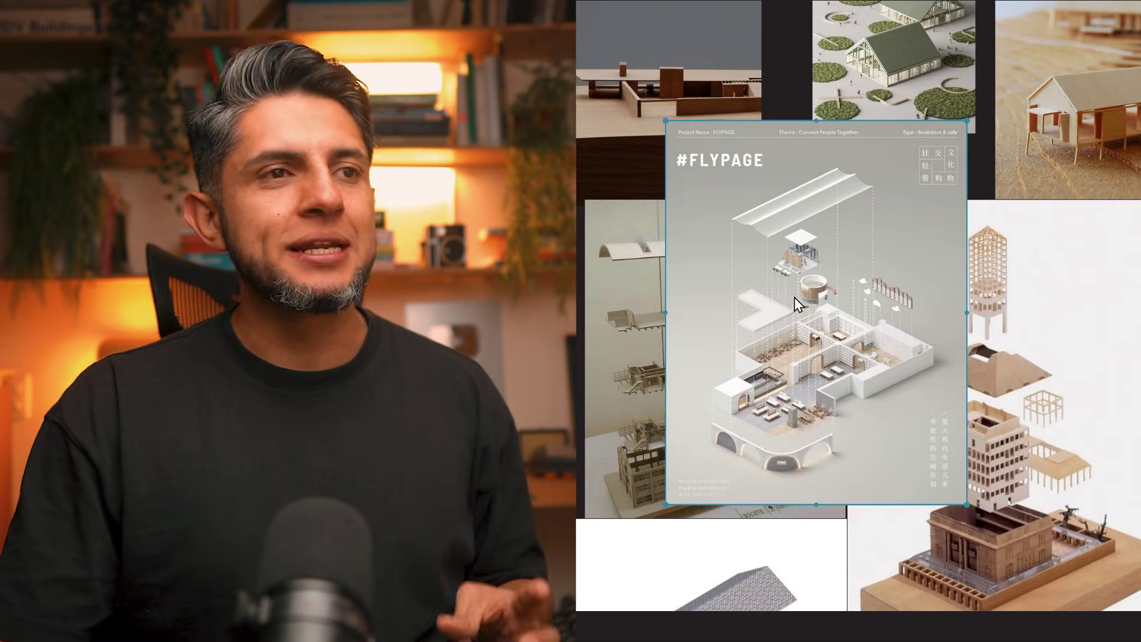
pyautogui.scroll(-6, 796, 300)
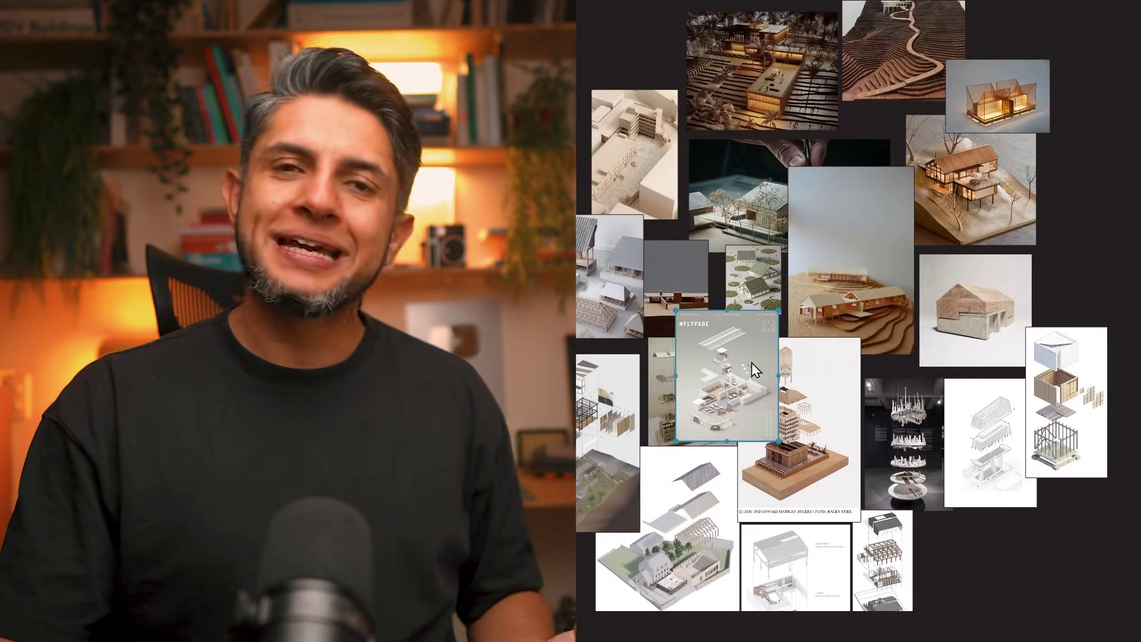
# - Examine the terrain maquette references: the timber houses on a contoured base and the stepped hillside with a winding path
pyautogui.click(865, 318)
pyautogui.scroll(6, 865, 317)
pyautogui.moveTo(863, 327); pyautogui.dragTo(877, 425, button='middle')
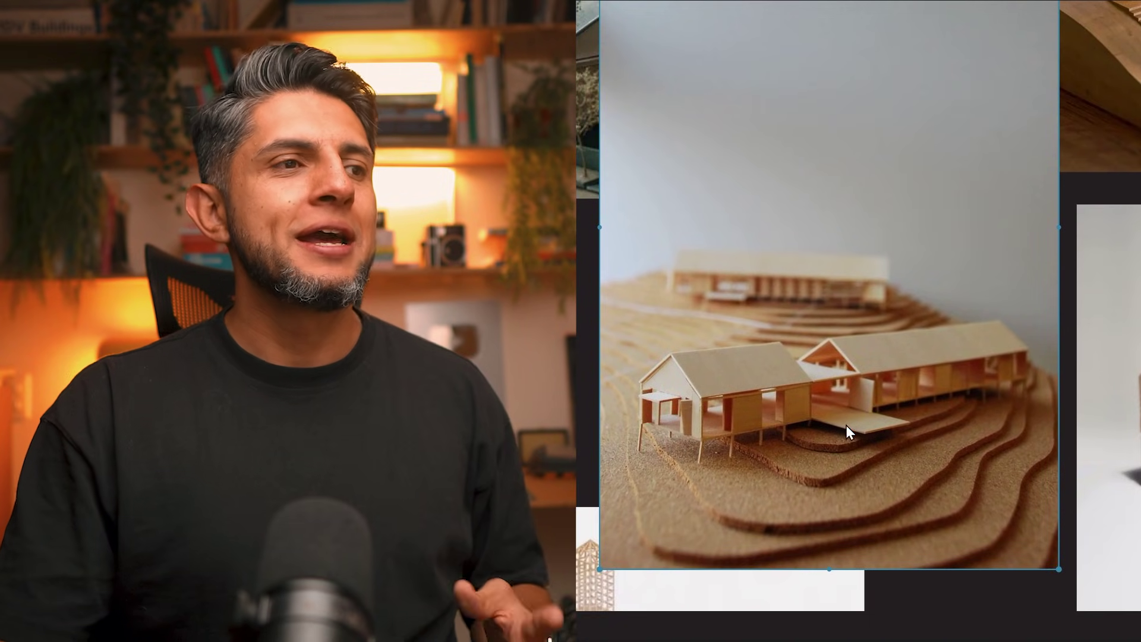
pyautogui.scroll(-2, 901, 380)
pyautogui.moveTo(899, 343); pyautogui.dragTo(880, 386, button='middle')
pyautogui.scroll(-5, 879, 387)
pyautogui.scroll(5, 908, 160)
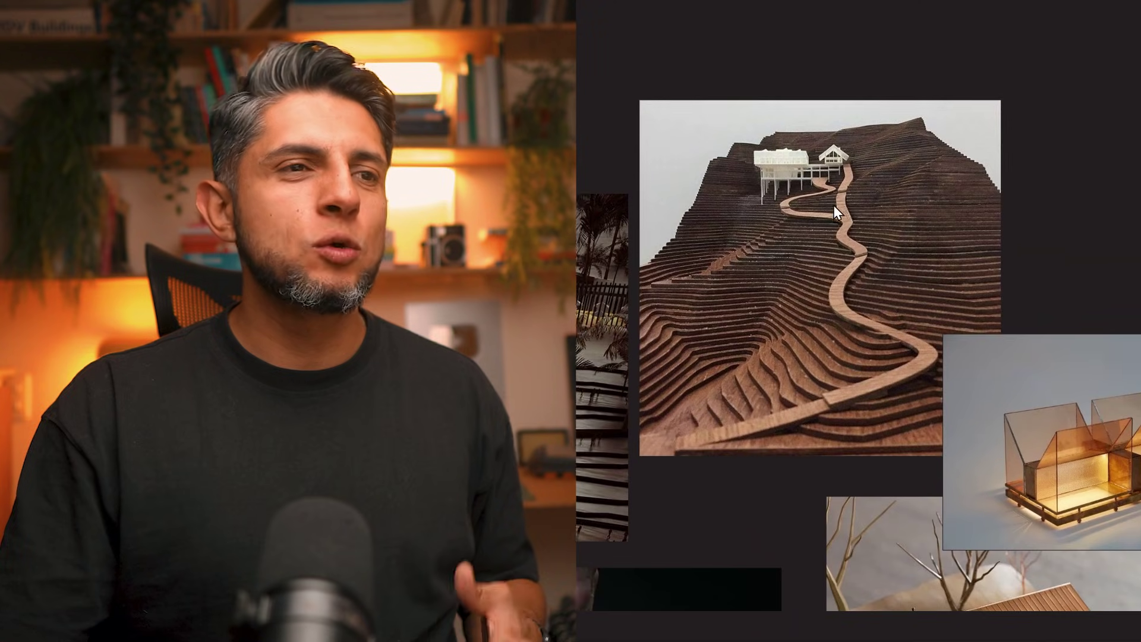
pyautogui.click(890, 234)
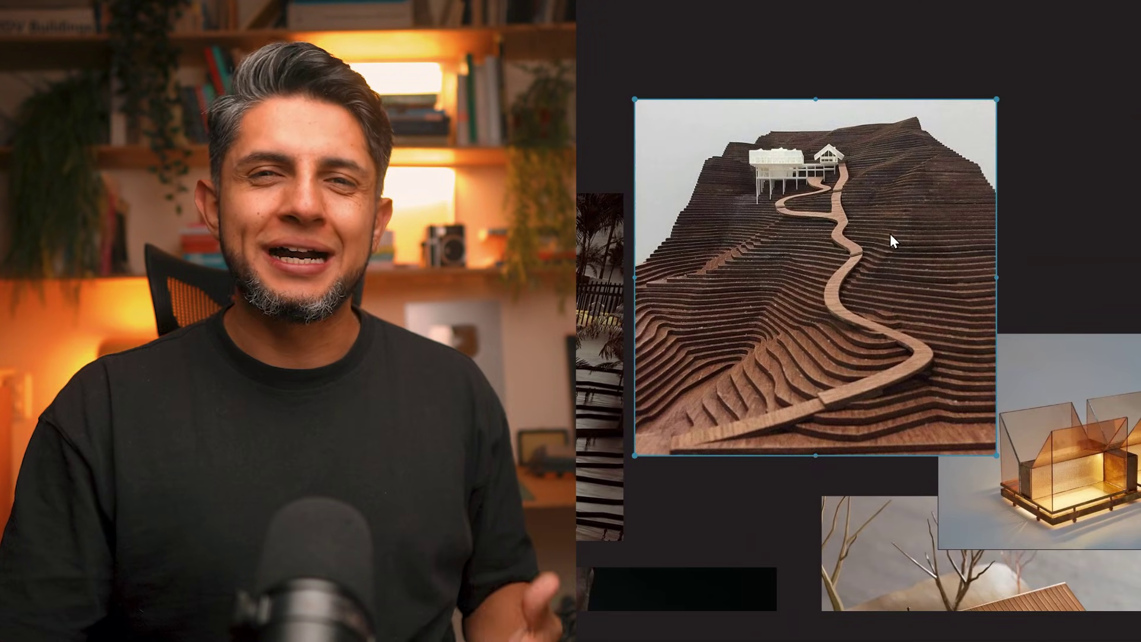
# - Examine the illuminated maquette with palm trees and the pitched-roof maquette being assembled by hand on the image board
pyautogui.scroll(-4, 841, 269)
pyautogui.moveTo(817, 285); pyautogui.dragTo(889, 251, button='middle')
pyautogui.scroll(1, 889, 251)
pyautogui.moveTo(674, 281); pyautogui.dragTo(794, 253, button='middle')
pyautogui.scroll(2, 794, 254)
pyautogui.click(848, 255)
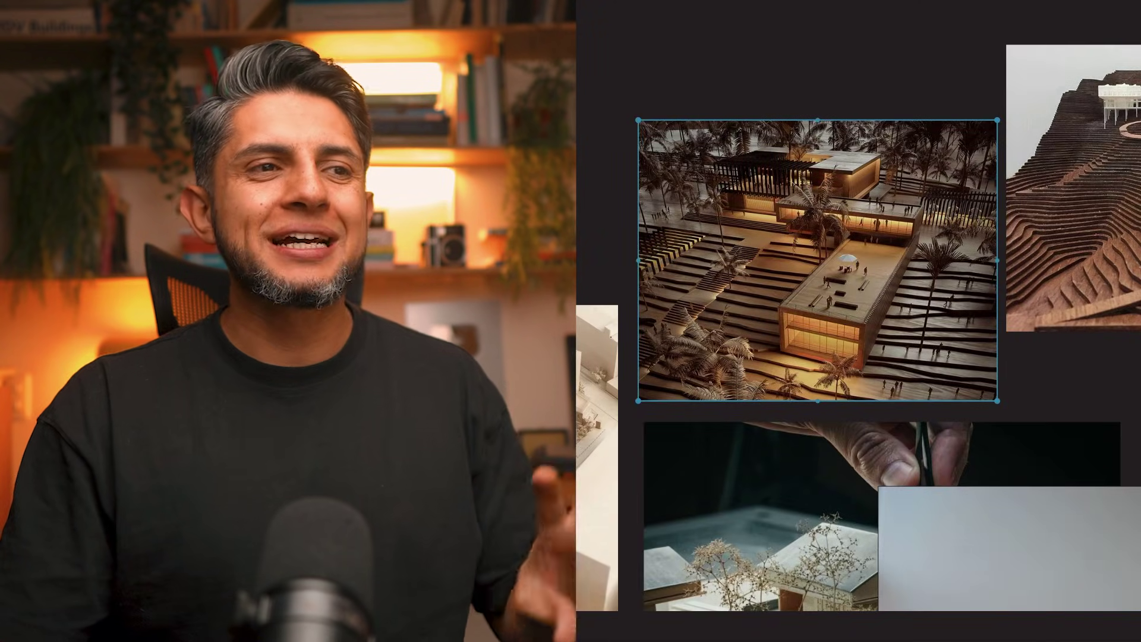
pyautogui.scroll(-3, 740, 331)
pyautogui.click(786, 445)
pyautogui.scroll(4, 775, 415)
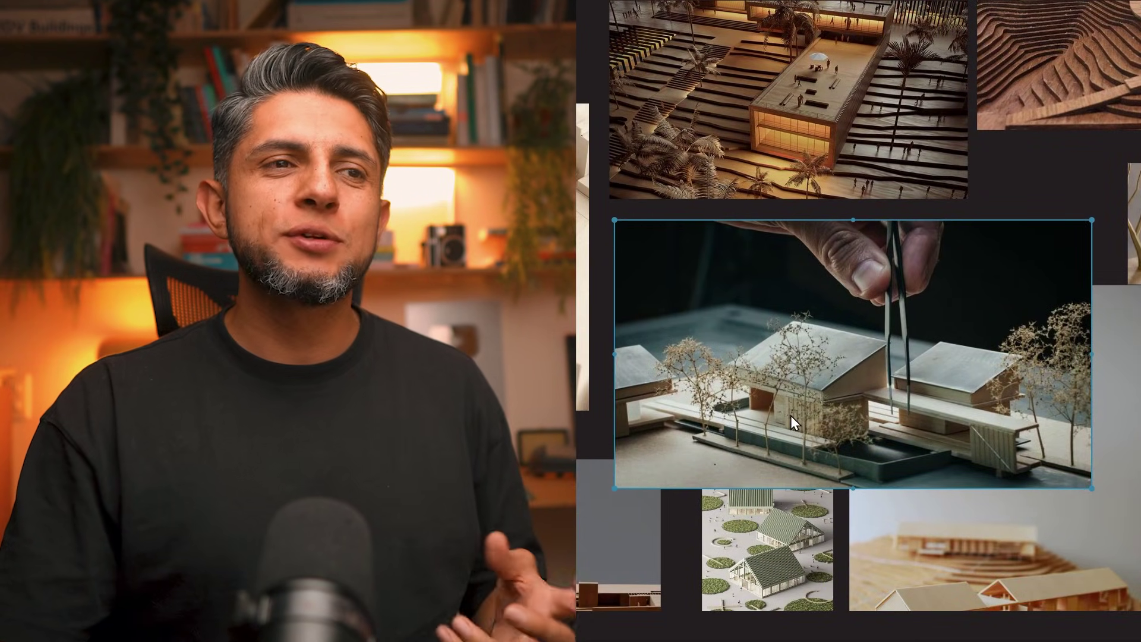
pyautogui.scroll(-5, 734, 368)
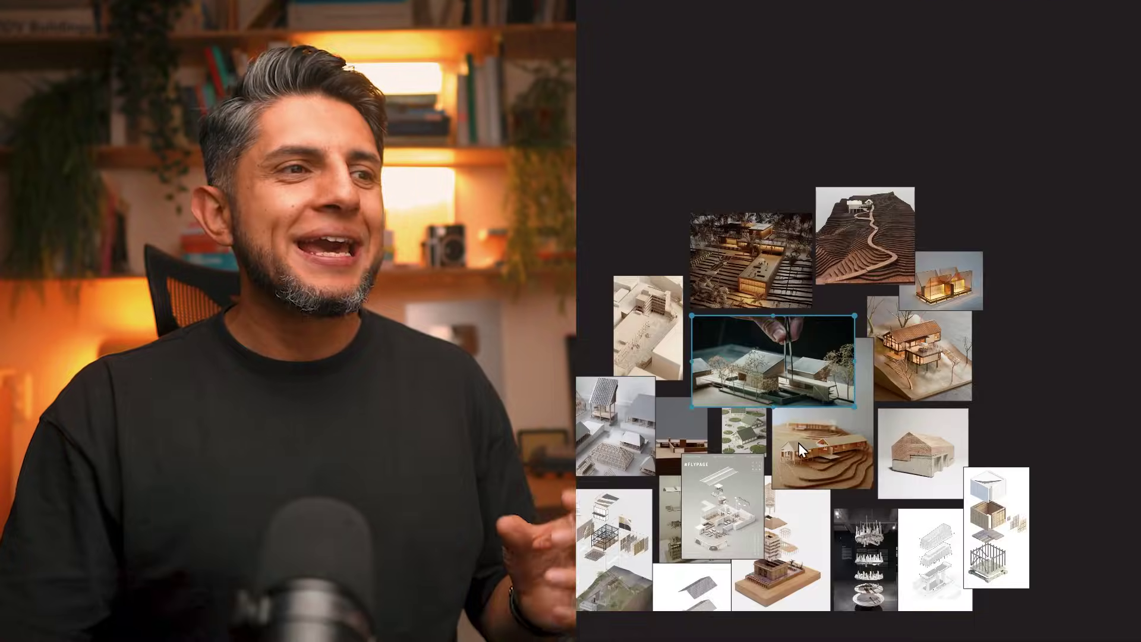
pyautogui.scroll(8, 912, 439)
pyautogui.scroll(-4, 922, 446)
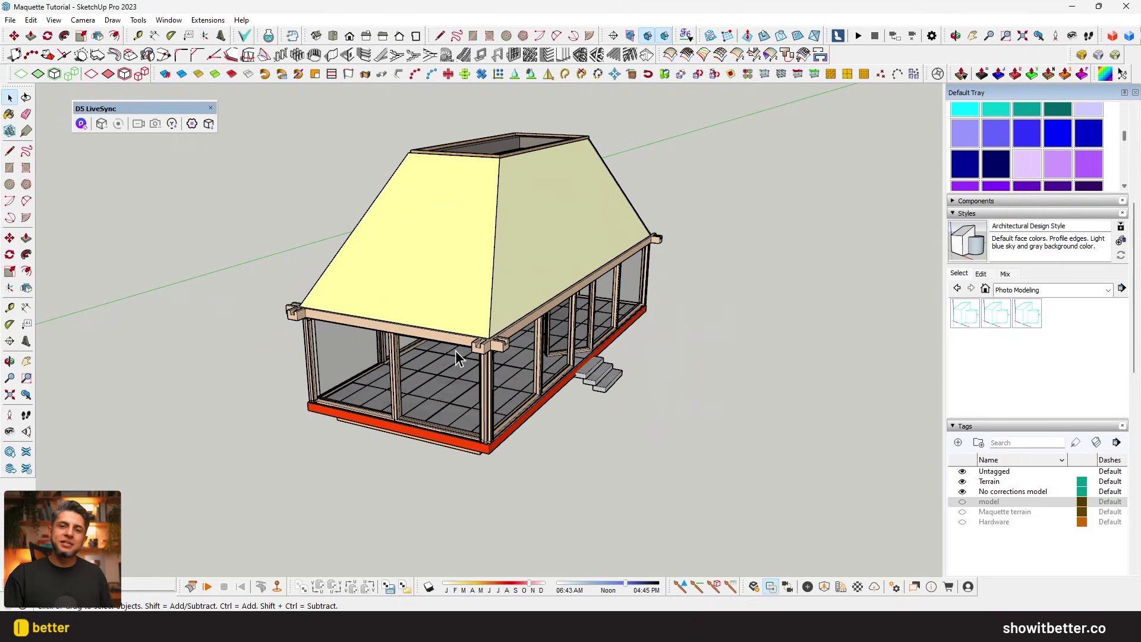
# - Open the house group in SketchUp and the roof group nested inside it for editing
pyautogui.moveTo(532, 369); pyautogui.dragTo(539, 247, button='middle')
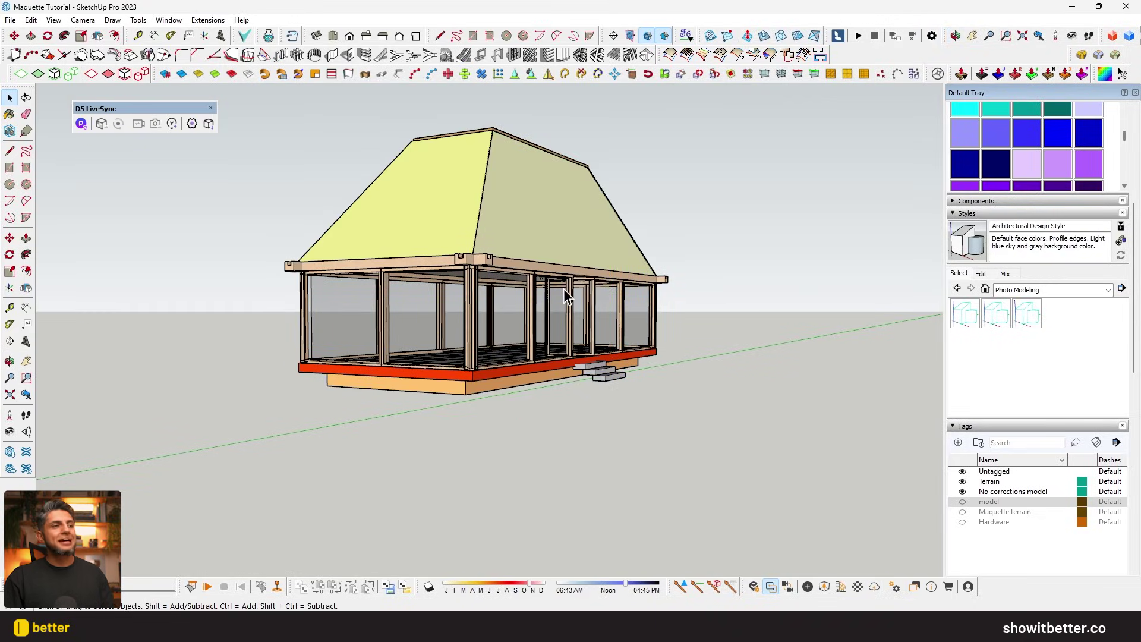
pyautogui.click(447, 258)
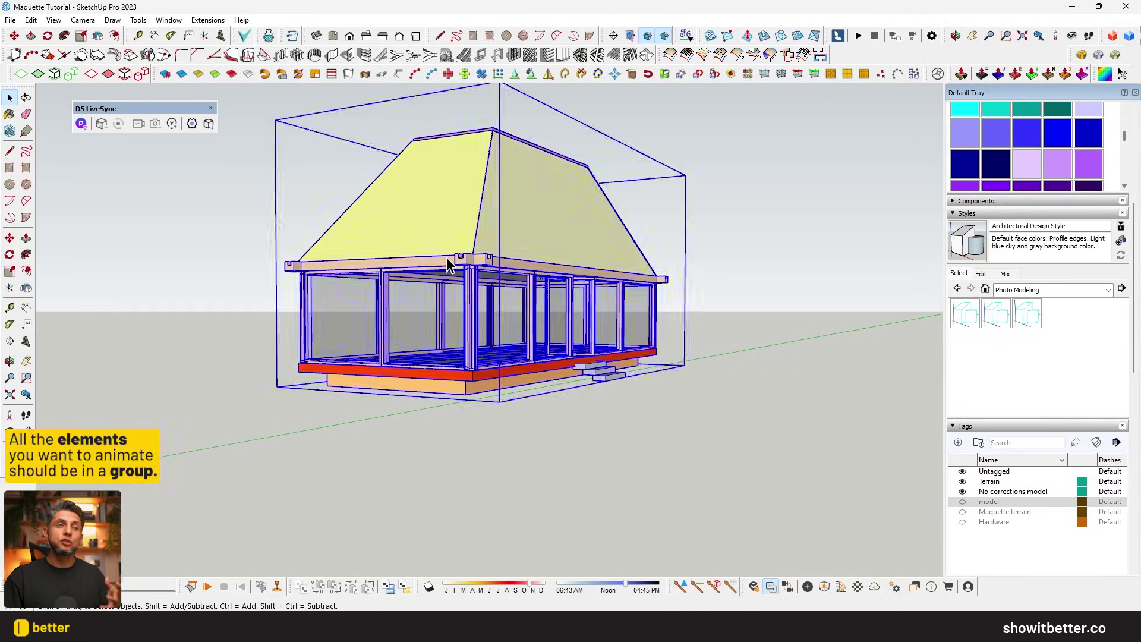
pyautogui.scroll(-3, 444, 226)
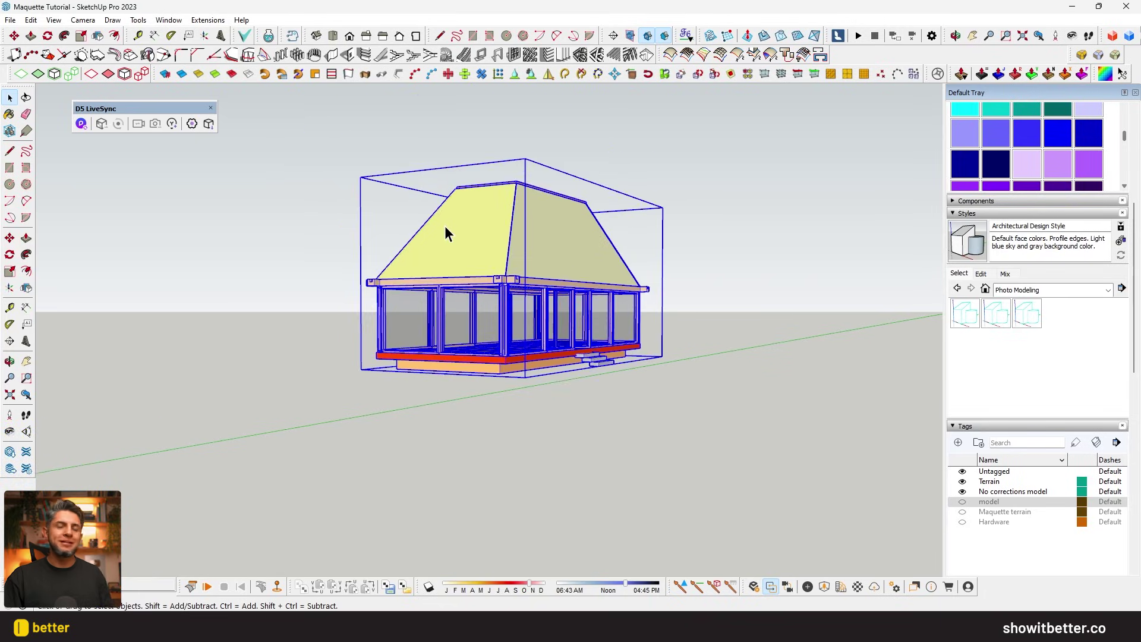
pyautogui.scroll(2, 445, 226)
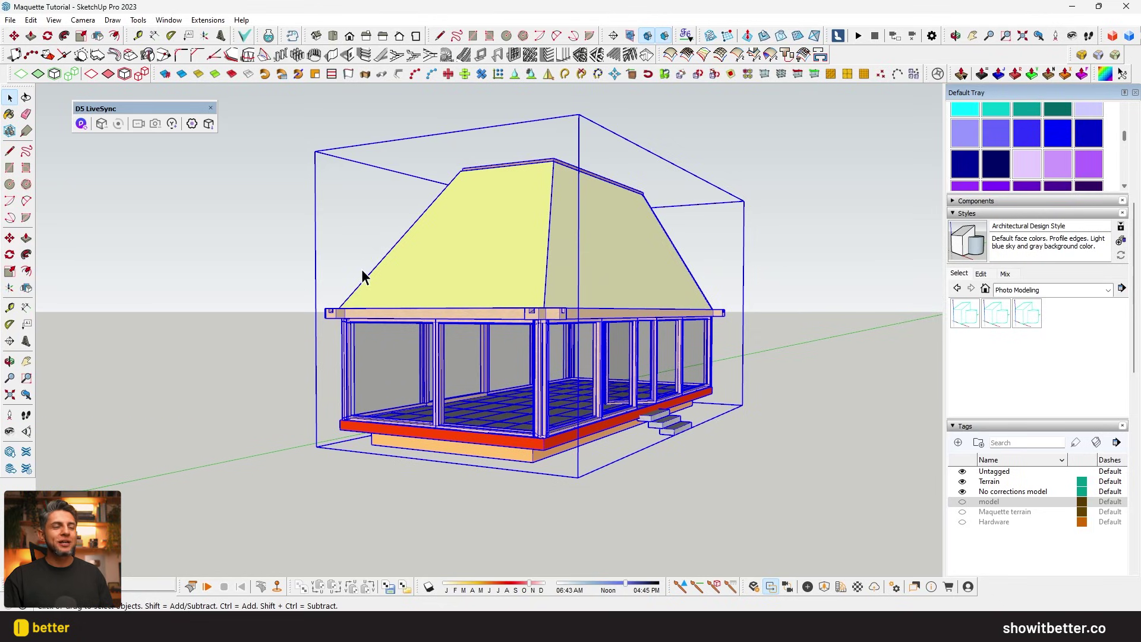
pyautogui.doubleClick(497, 258)
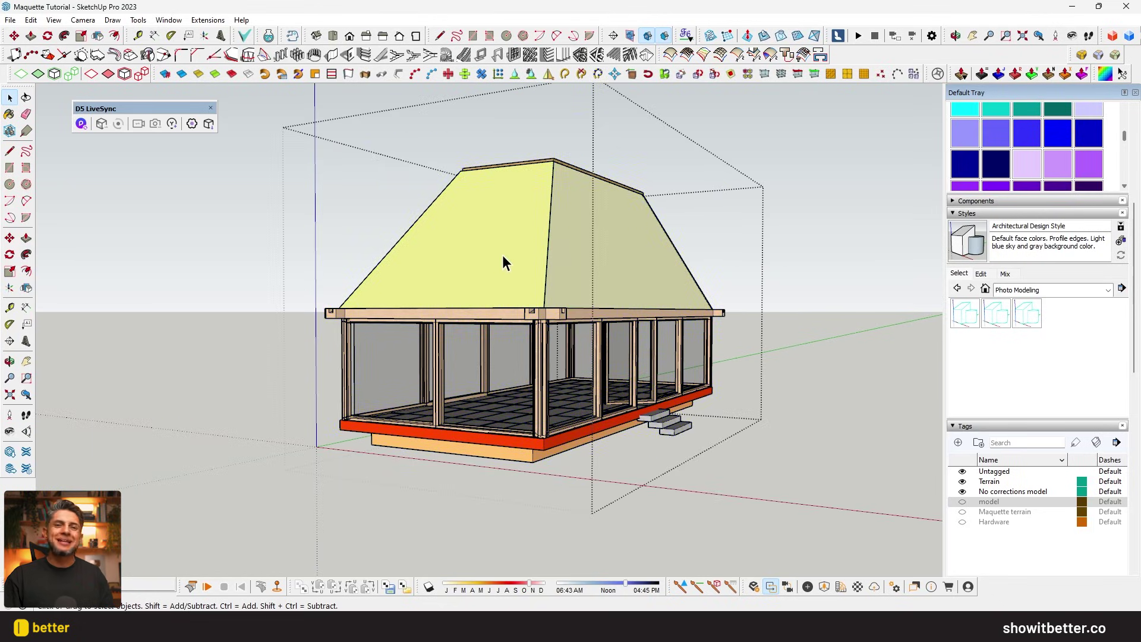
pyautogui.doubleClick(503, 254)
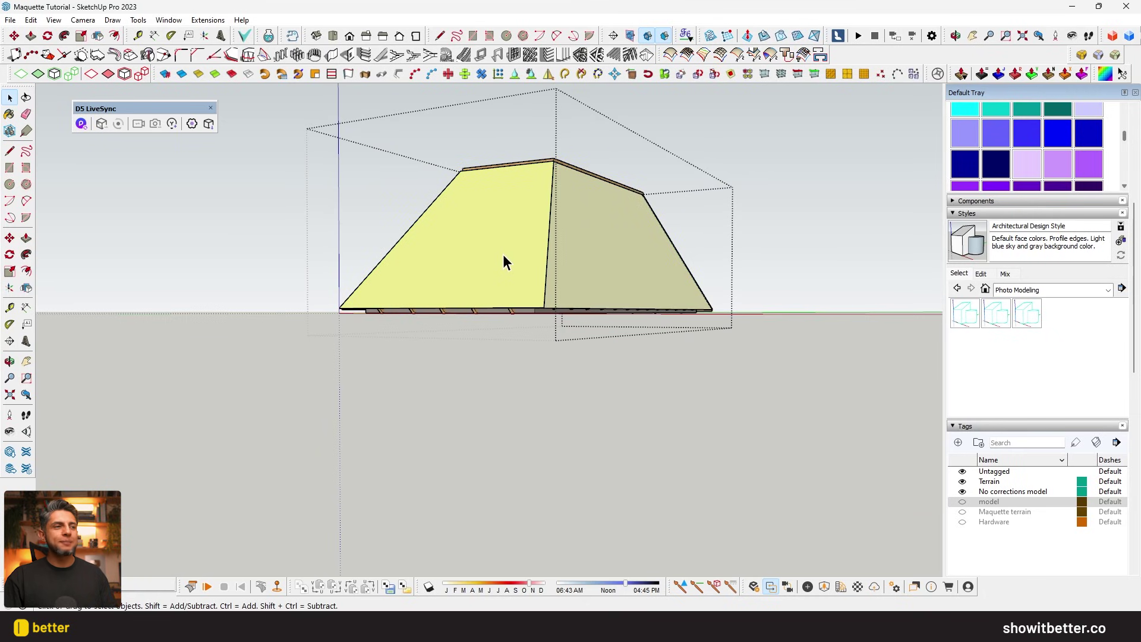
pyautogui.moveTo(503, 255); pyautogui.dragTo(504, 159, button='middle')
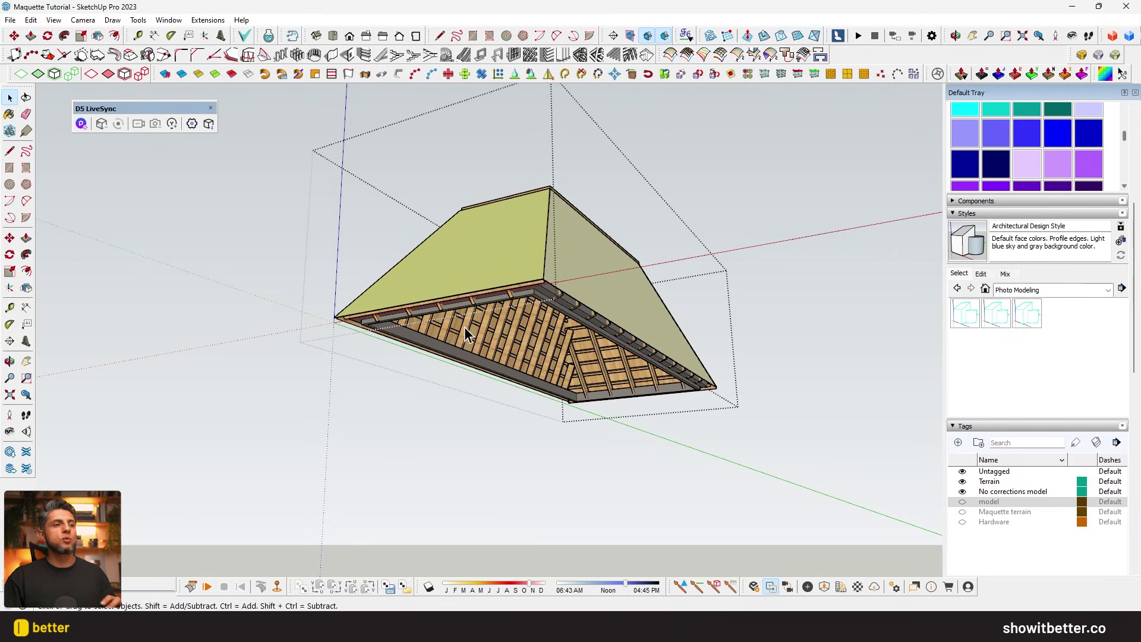
pyautogui.scroll(5, 488, 344)
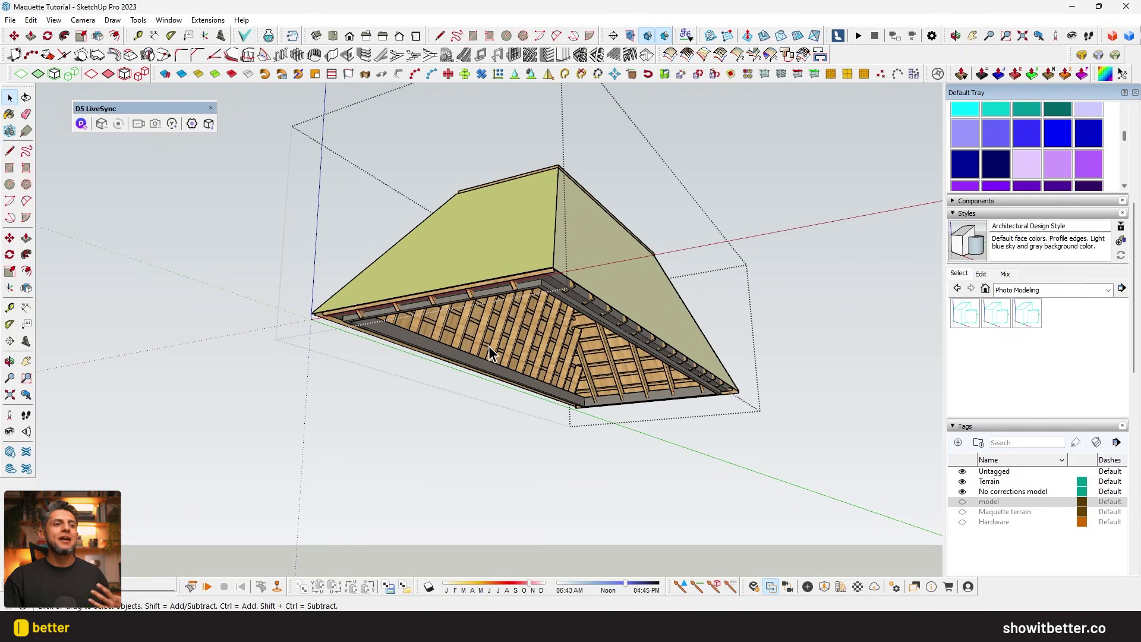
# - Cut the sloping rafters group out of the roof's nested timber lattice and paste it in place in the house group
pyautogui.doubleClick(477, 327)
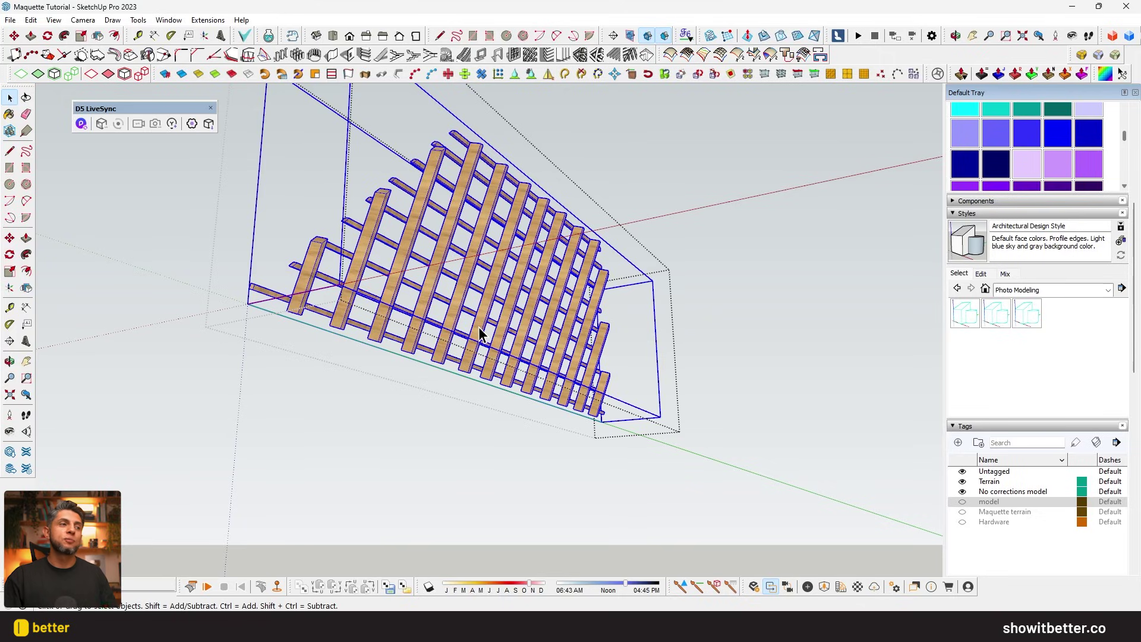
pyautogui.doubleClick(479, 327)
pyautogui.click(475, 319)
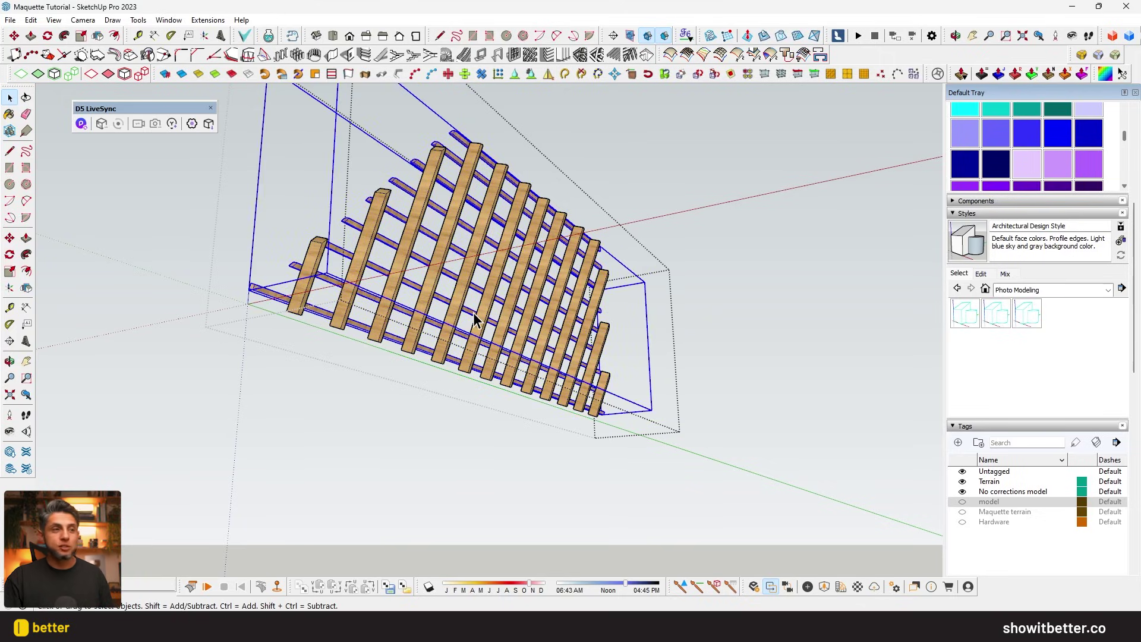
pyautogui.click(485, 325)
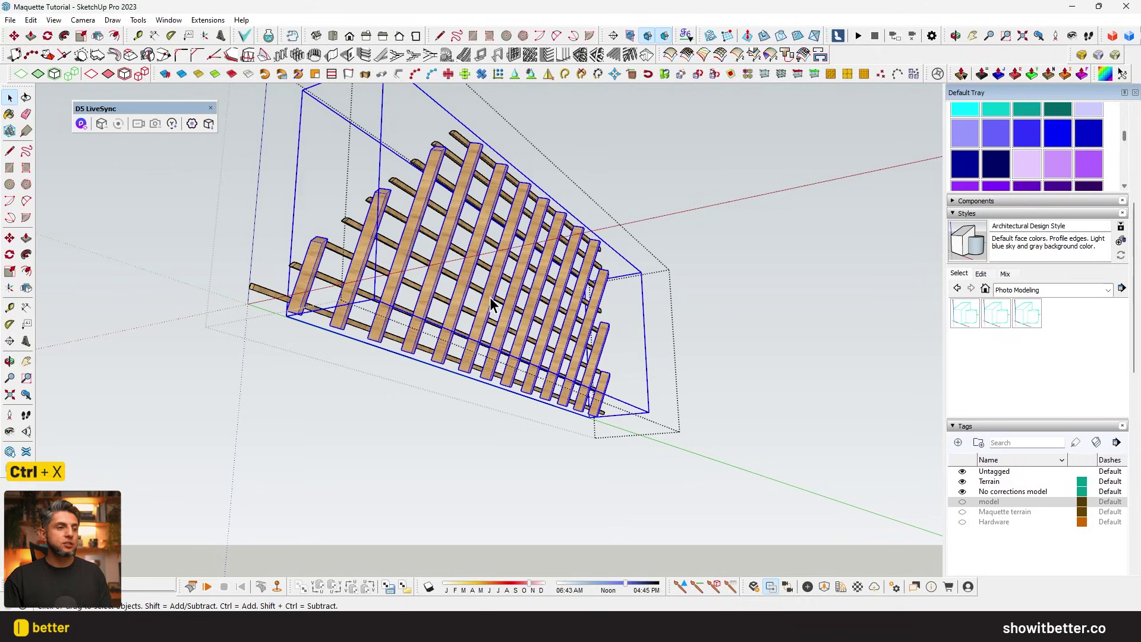
pyautogui.hotkey('ctrl', 'x')
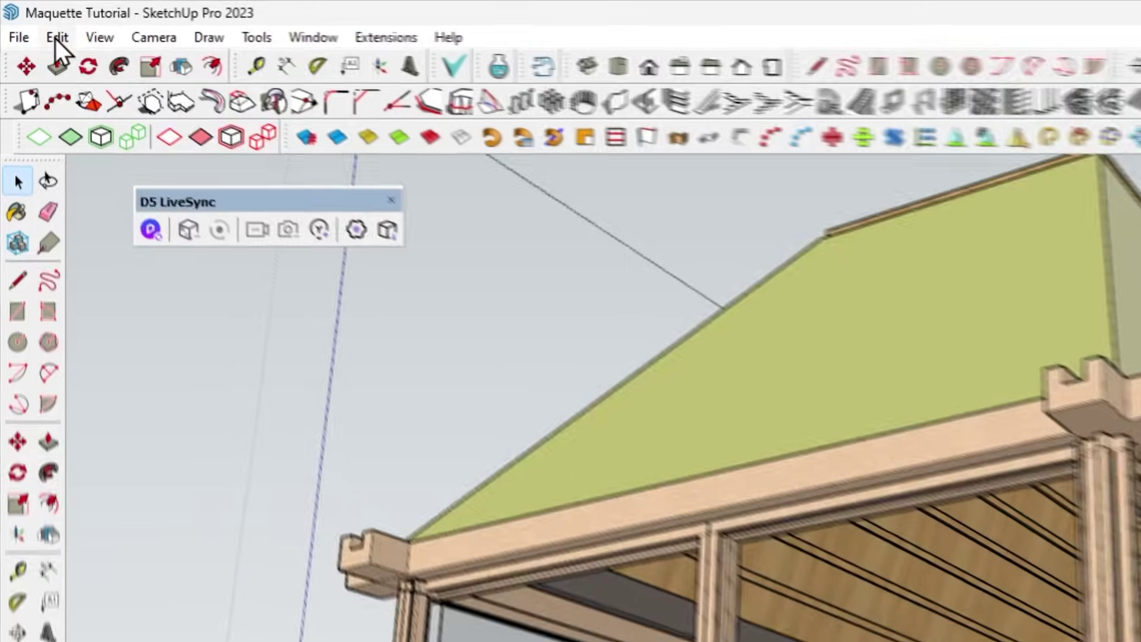
pyautogui.click(31, 20)
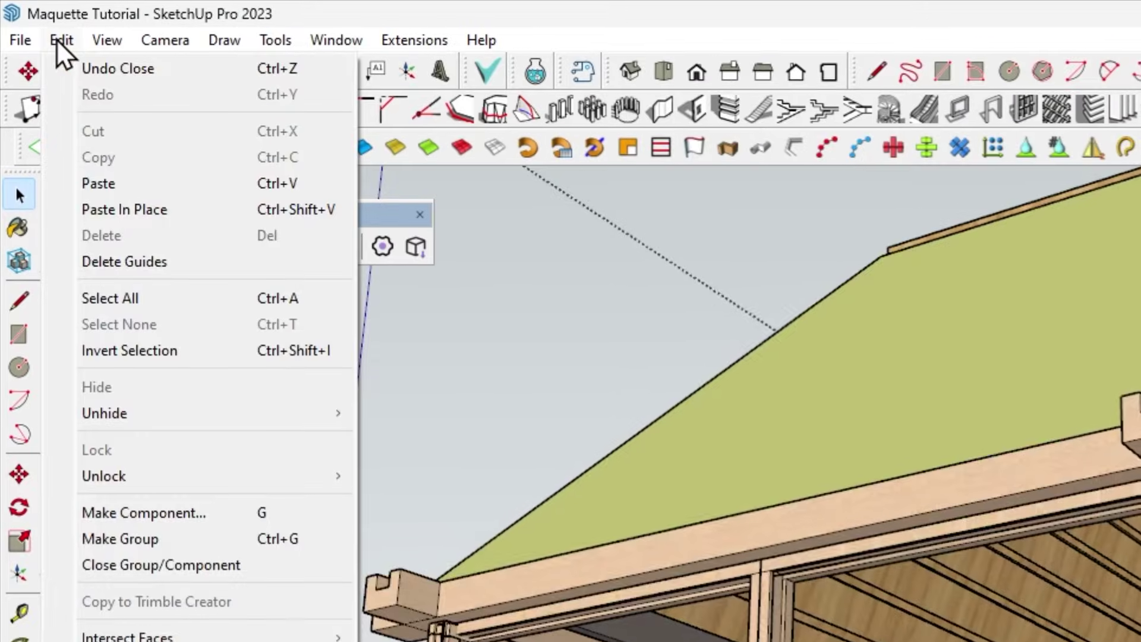
pyautogui.click(213, 217)
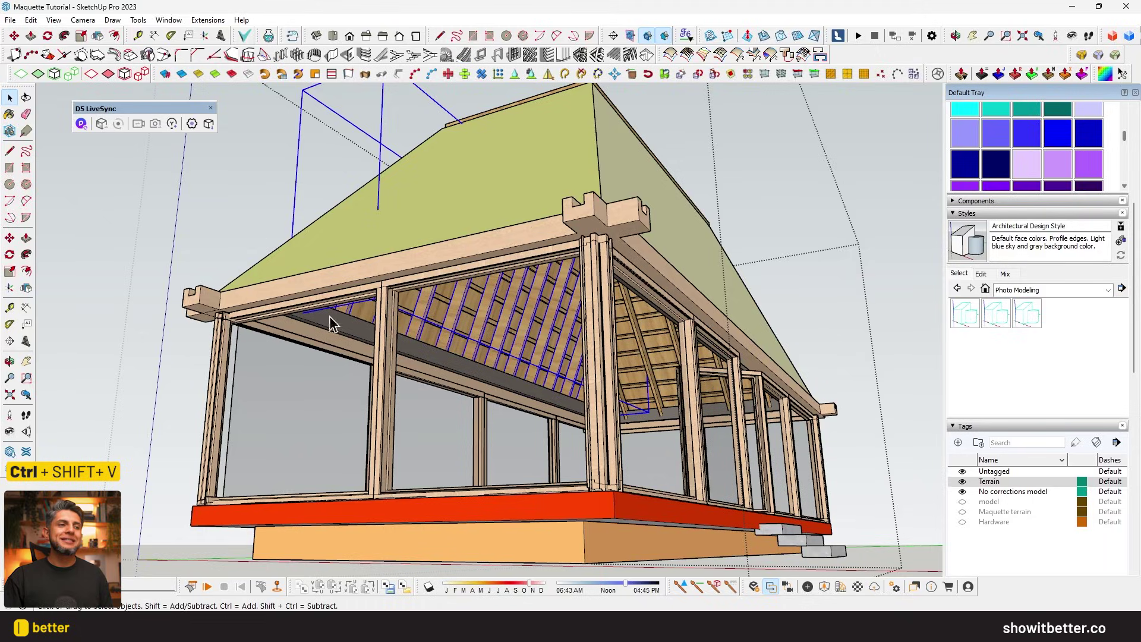
pyautogui.click(248, 227)
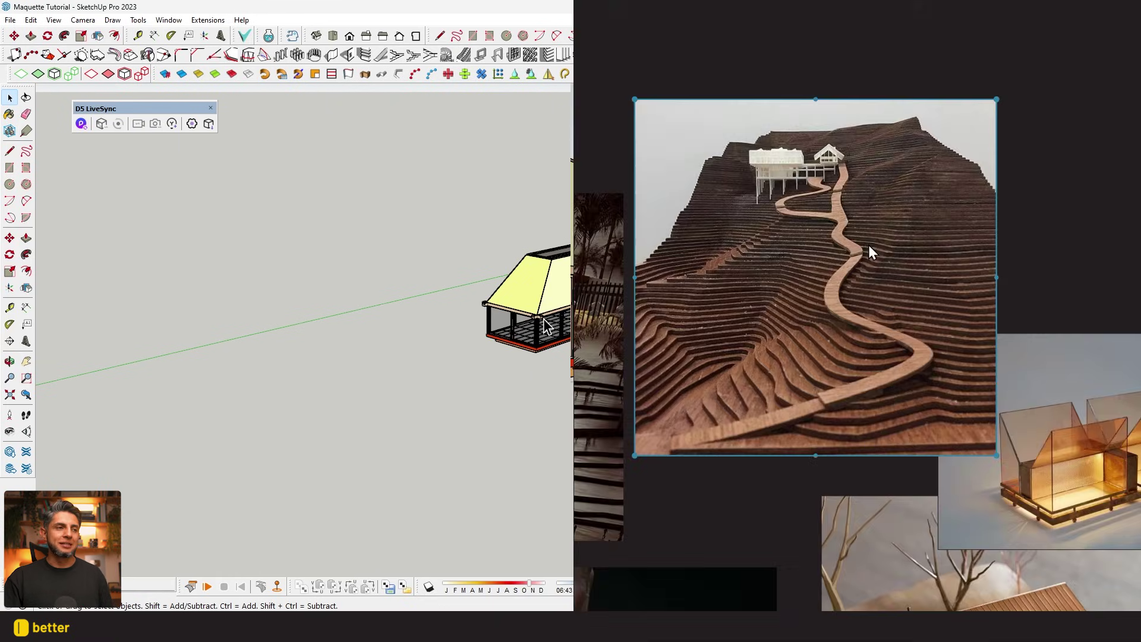
# - Draw a large rectangle on the ground in front of the house and Push/Pull it into a thin slab
pyautogui.press('r')
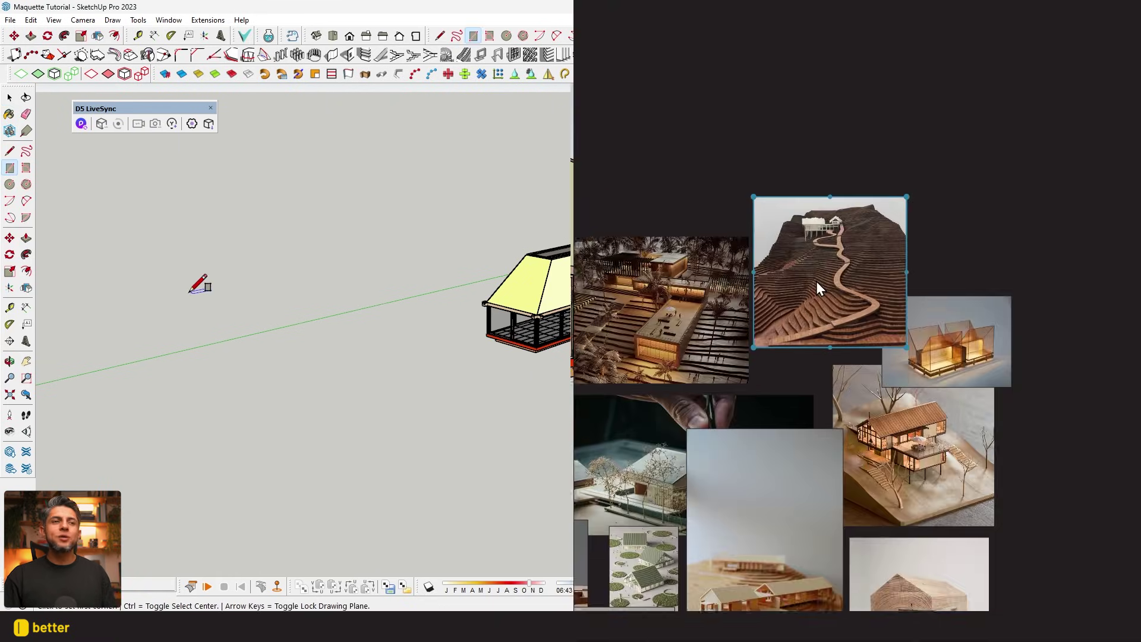
pyautogui.click(185, 280)
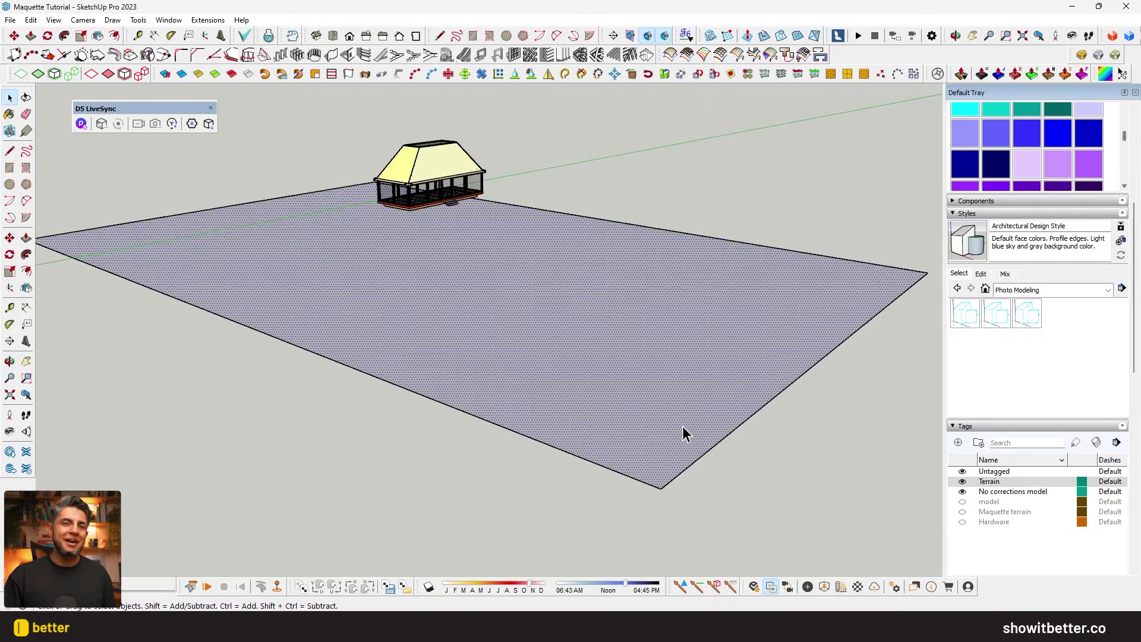
pyautogui.press('p')
pyautogui.click(680, 436)
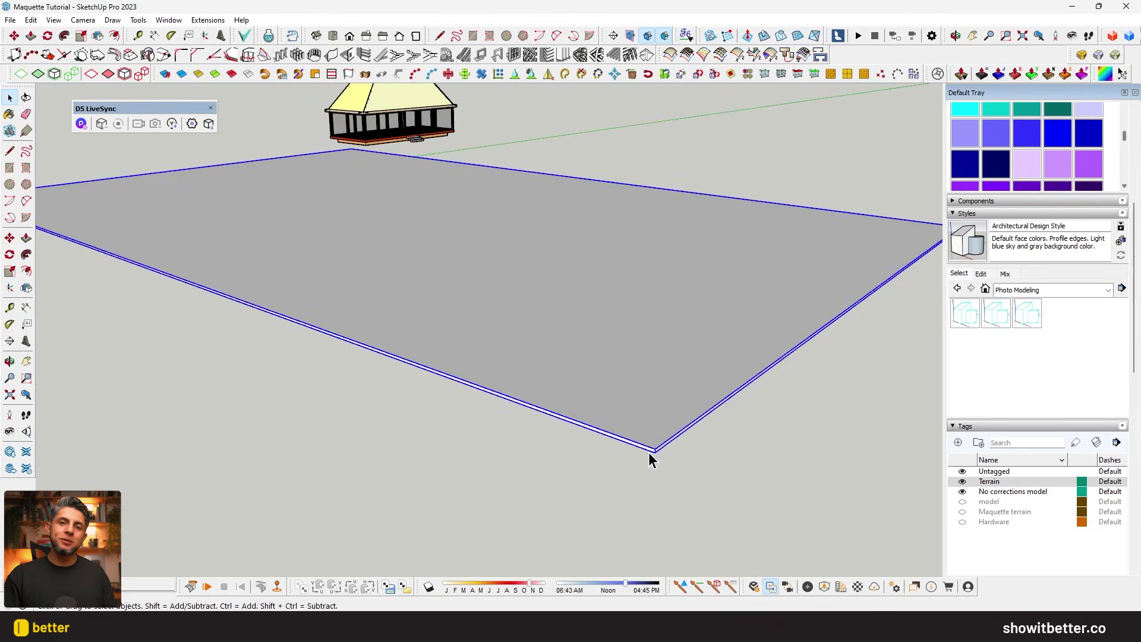
pyautogui.scroll(4, 651, 456)
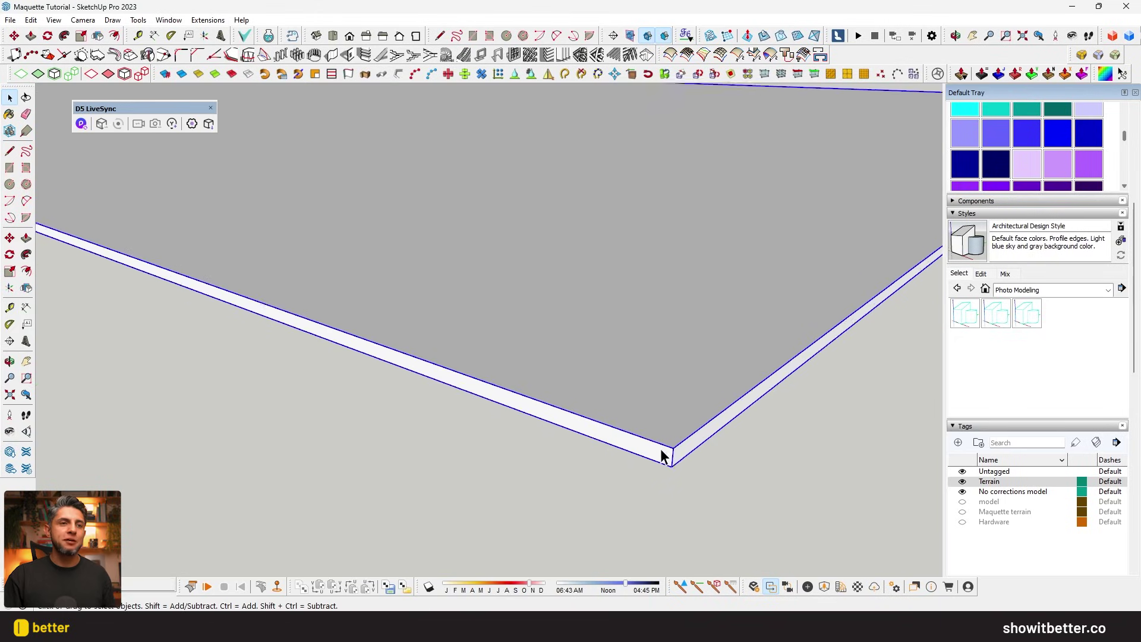
# - Copy the thin slab upward so the copy rests directly on top of the original as a second layer
pyautogui.press('m')
pyautogui.click(675, 470)
pyautogui.press('ctrl')
pyautogui.click(681, 440)
pyautogui.press('space')
# - Draw a wavy freehand contour in top view across the full depth of the upper slab, near its short edge
pyautogui.scroll(-1, 646, 387)
pyautogui.click(333, 36)
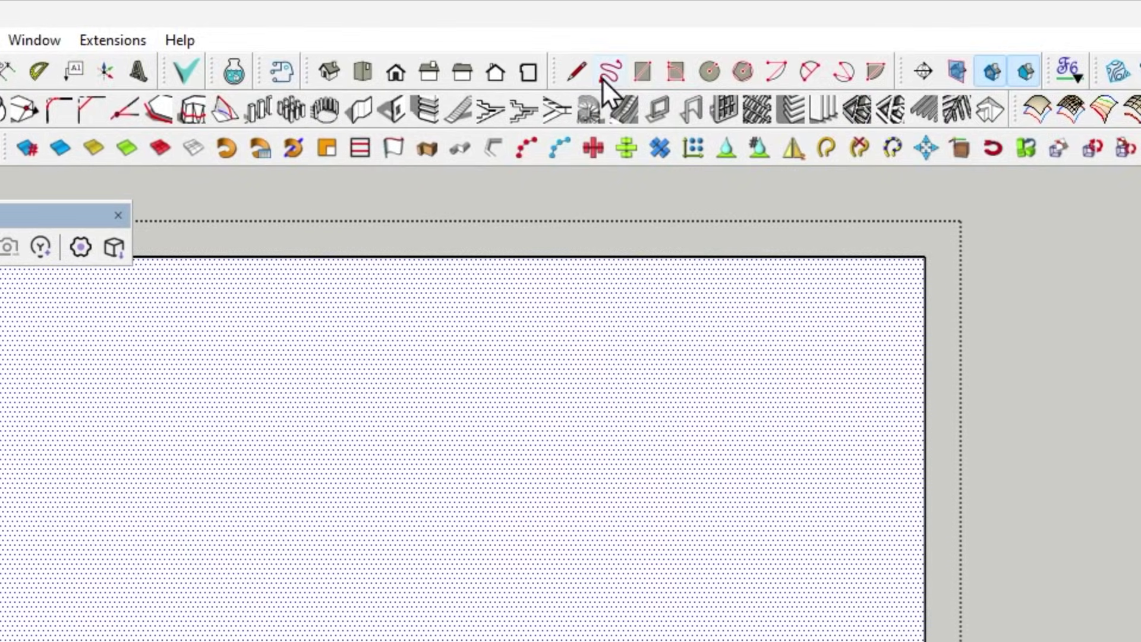
pyautogui.click(605, 68)
pyautogui.moveTo(889, 256)
pyautogui.mouseDown()
pyautogui.moveTo(888, 641)
pyautogui.moveTo(900, 641)
pyautogui.mouseUp()
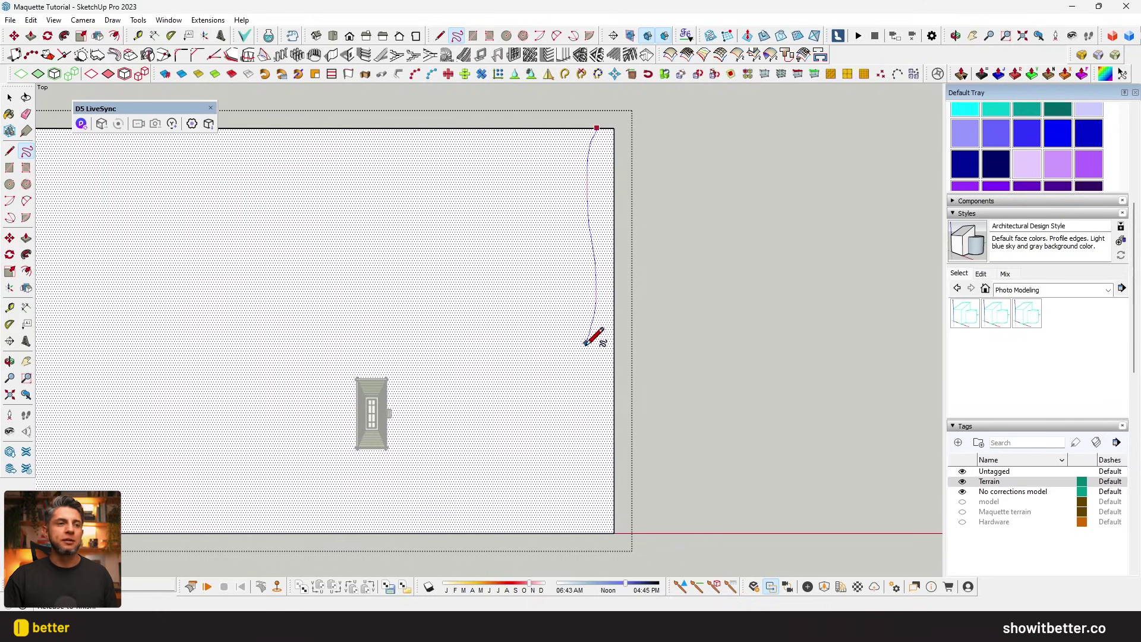
pyautogui.moveTo(602, 523); pyautogui.dragTo(600, 541)
pyautogui.moveTo(598, 538)
pyautogui.mouseDown(button='middle')
pyautogui.moveTo(484, 219)
pyautogui.moveTo(485, 229)
pyautogui.mouseUp(button='middle')
pyautogui.press('space')
# - Push/Pull the strip outside the wavy contour through the slab's thickness to cut it away from the upper layer
pyautogui.scroll(10, 538, 526)
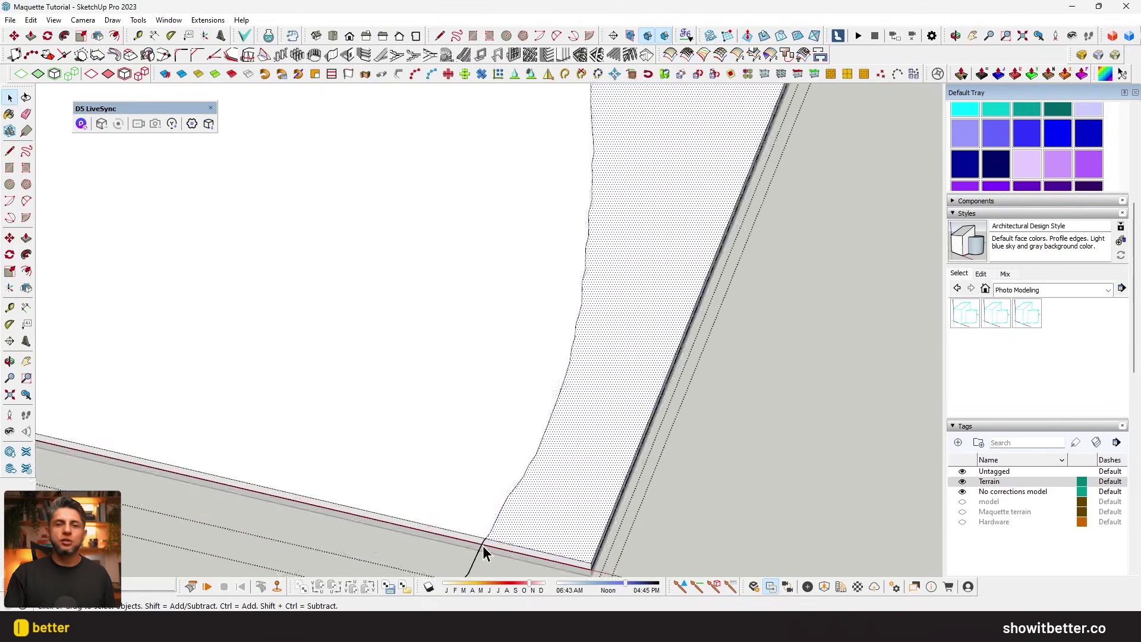
pyautogui.keyDown('shift'); pyautogui.moveTo(484, 545); pyautogui.dragTo(489, 426, button='middle'); pyautogui.keyUp('shift')
pyautogui.press('p')
pyautogui.moveTo(490, 425); pyautogui.dragTo(507, 438)
pyautogui.press('space')
pyautogui.scroll(-6, 502, 428)
# - Open the trimmed upper layer for editing and delete the leftover geometry beside the wavy contour
pyautogui.moveTo(502, 428); pyautogui.dragTo(491, 370, button='middle')
pyautogui.scroll(6, 481, 397)
pyautogui.click(497, 408)
pyautogui.press('m')
pyautogui.press('space')
pyautogui.doubleClick(516, 423)
pyautogui.click(504, 416)
pyautogui.press('Delete')
pyautogui.press('Escape')
# - Copy the trimmed layer upward to stack another terrain level and open the copy for editing
pyautogui.click(513, 426)
pyautogui.press('m')
pyautogui.keyDown('ctrl'); pyautogui.moveTo(519, 436); pyautogui.dragTo(517, 410); pyautogui.keyUp('ctrl')
pyautogui.press('space')
pyautogui.doubleClick(514, 395)
pyautogui.click(521, 335)
pyautogui.press('t')
pyautogui.keyDown('shift'); pyautogui.moveTo(522, 335); pyautogui.dragTo(527, 439, button='middle'); pyautogui.keyUp('shift')
pyautogui.scroll(-5, 527, 440)
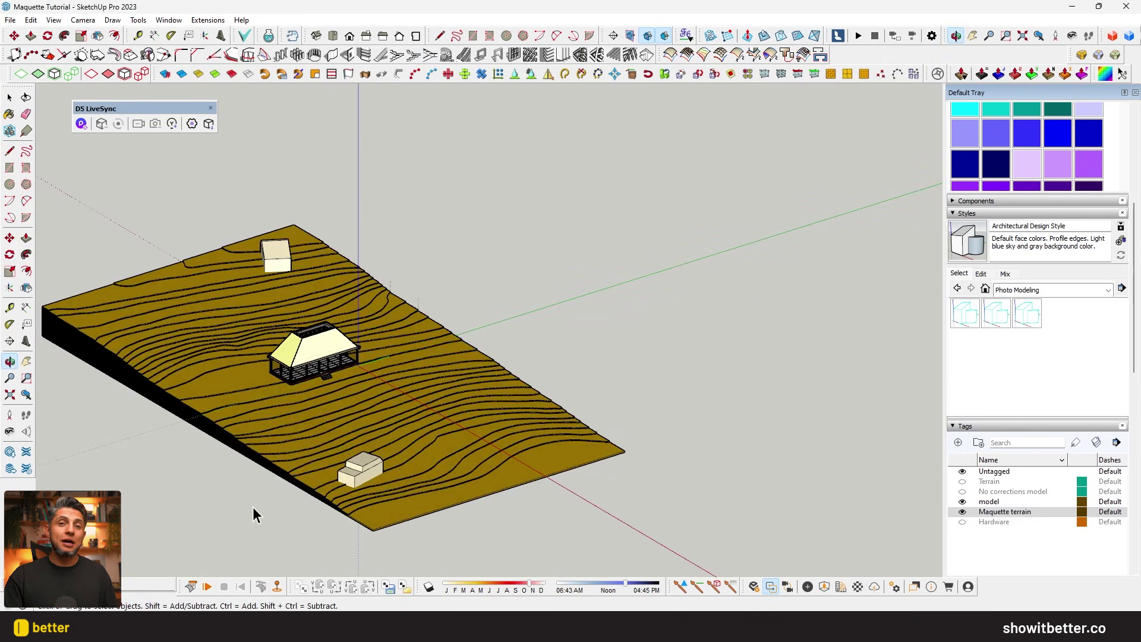
# - Select all the layers of the finished maquette terrain and explode their group
pyautogui.scroll(5, 250, 470)
pyautogui.moveTo(247, 428); pyautogui.dragTo(364, 321, button='middle')
pyautogui.moveTo(689, 125); pyautogui.dragTo(566, 319)
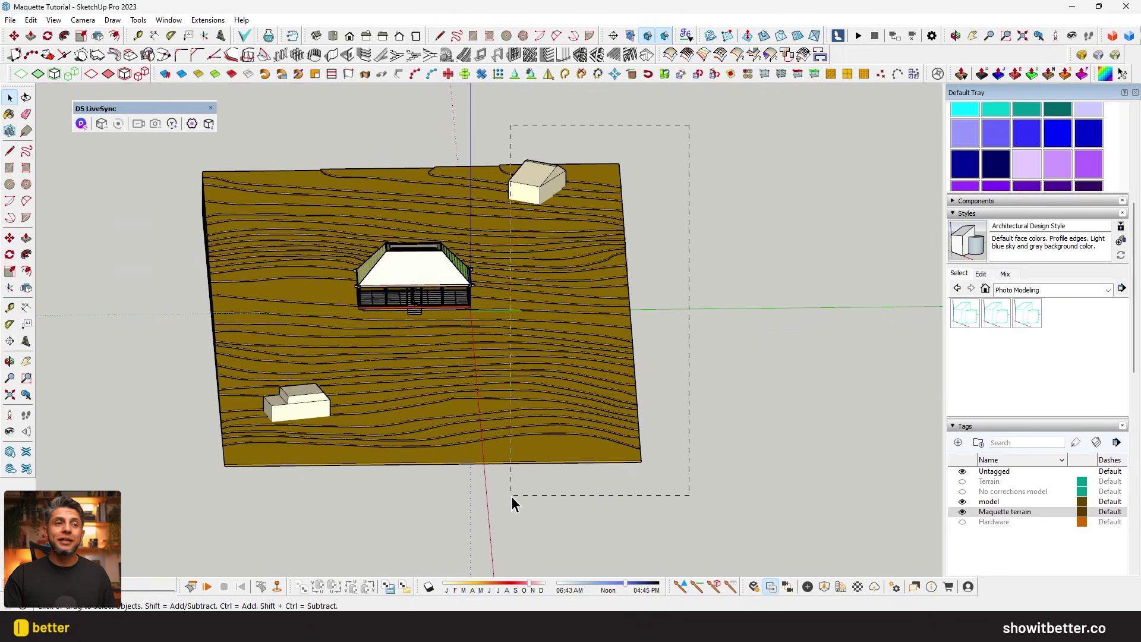
pyautogui.moveTo(512, 495); pyautogui.dragTo(512, 496)
pyautogui.rightClick(573, 367)
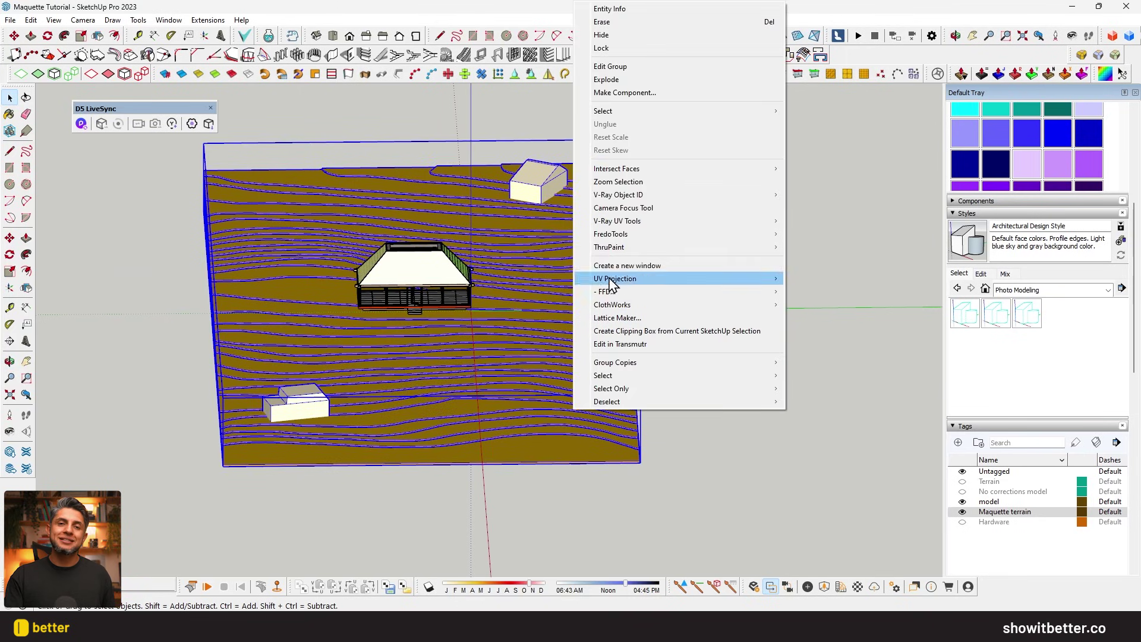
pyautogui.click(608, 79)
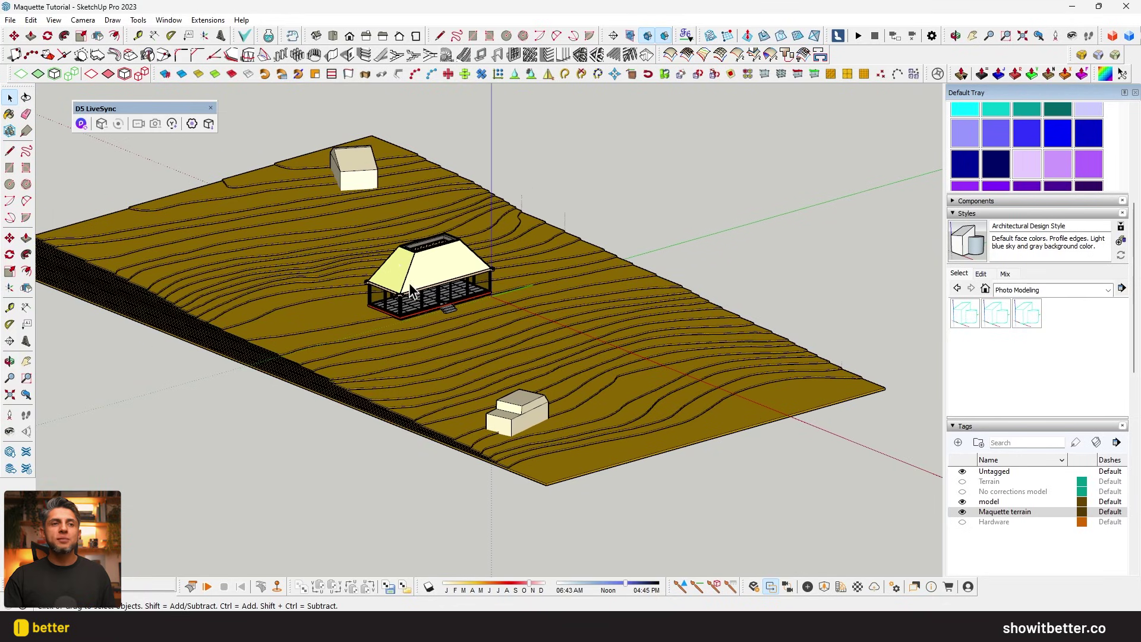
# - Examine the house's red base, steps and timber frame where they meet the layered terrain
pyautogui.scroll(8, 413, 294)
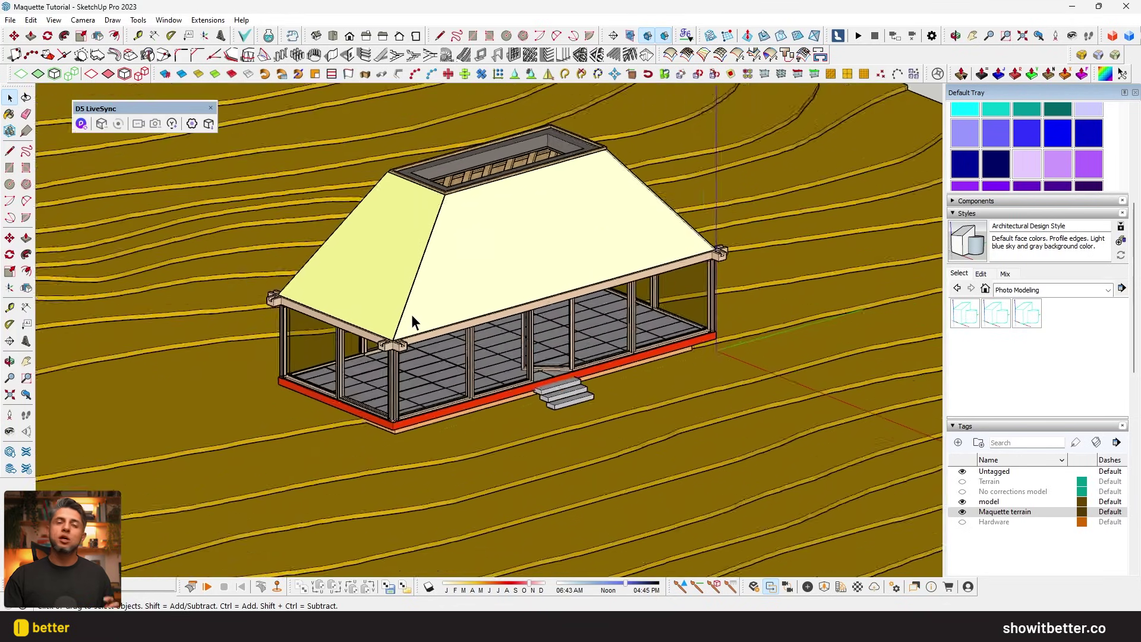
pyautogui.scroll(2, 412, 317)
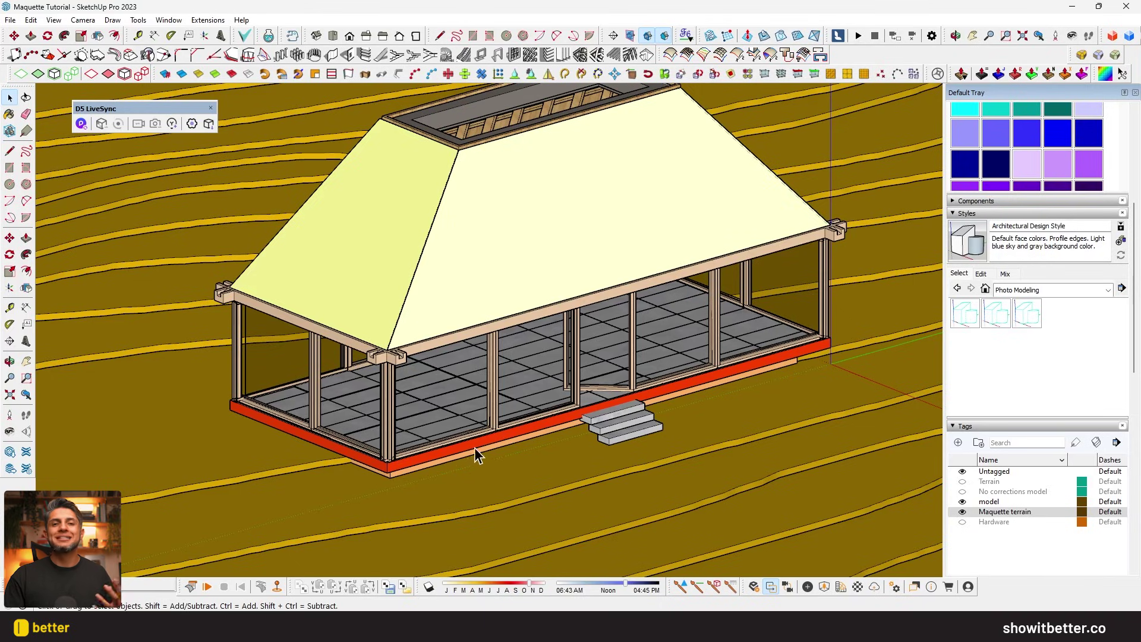
pyautogui.scroll(5, 568, 418)
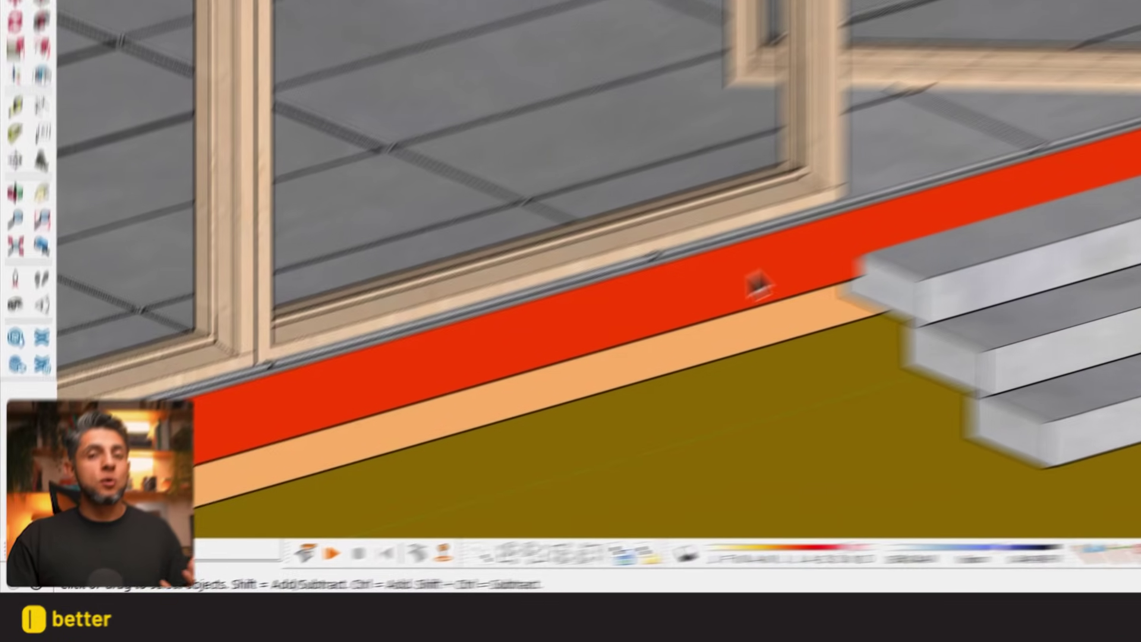
pyautogui.scroll(-4, 479, 422)
pyautogui.scroll(-4, 945, 194)
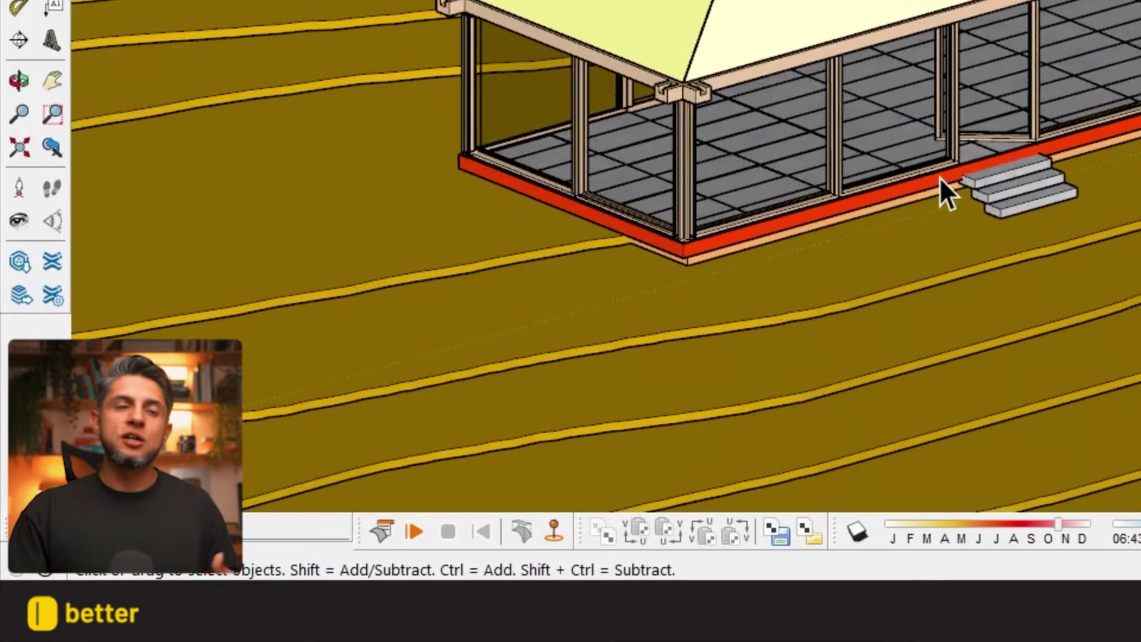
pyautogui.scroll(-5, 942, 184)
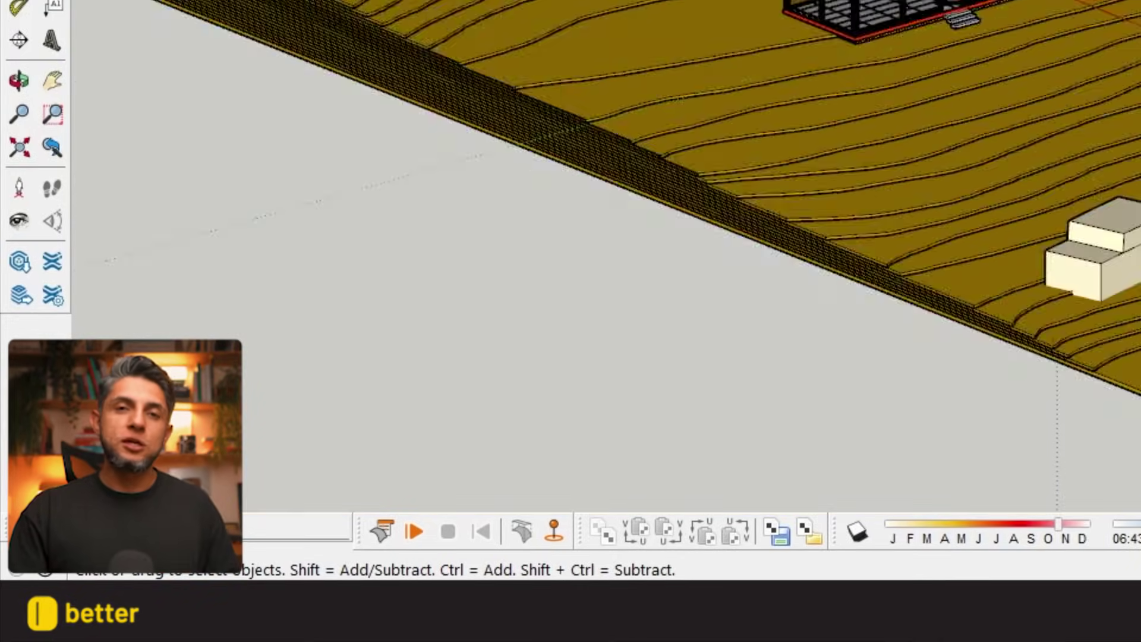
pyautogui.scroll(6, 1037, 196)
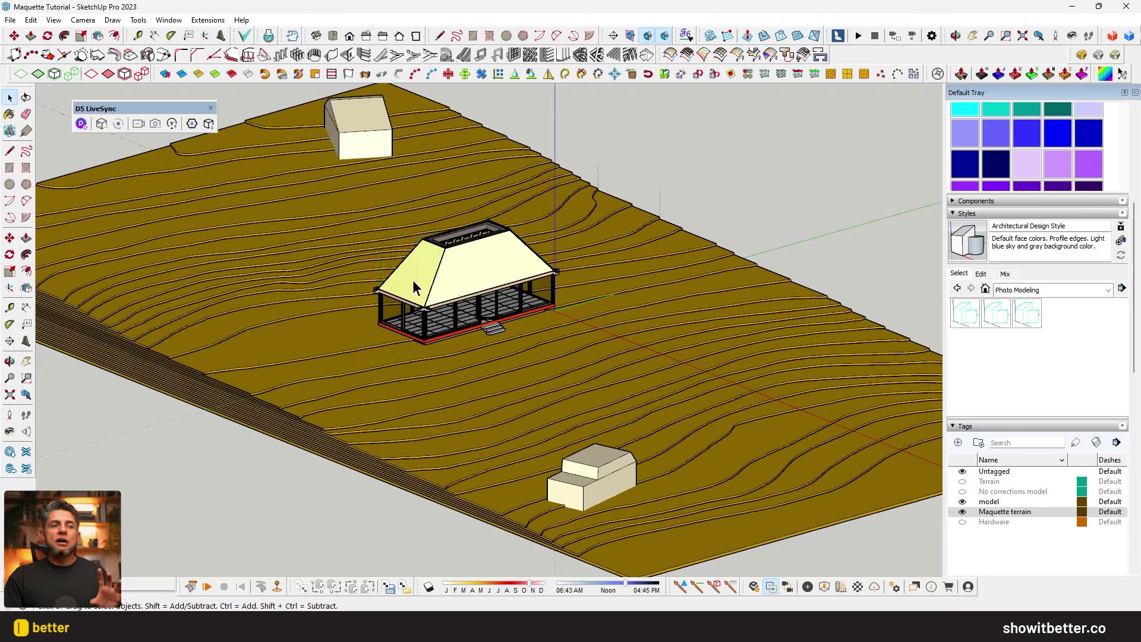
# - Select the whole house and export it with D5 LiveSync using Selected only and Keep group structure info with 2 Layers
pyautogui.moveTo(332, 191); pyautogui.dragTo(577, 360)
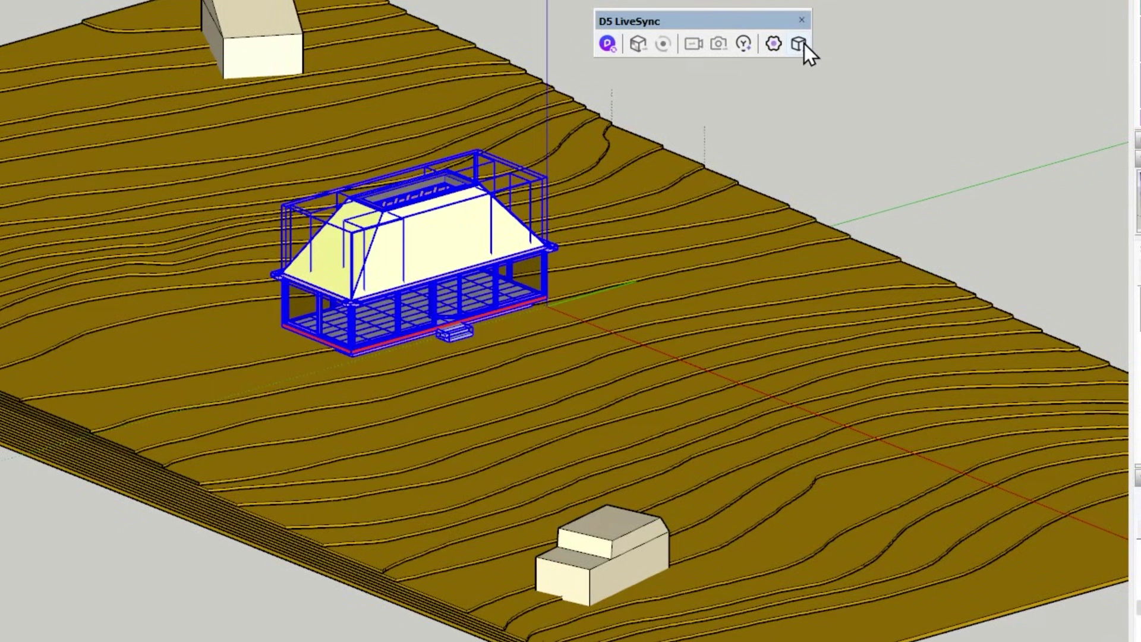
pyautogui.click(800, 44)
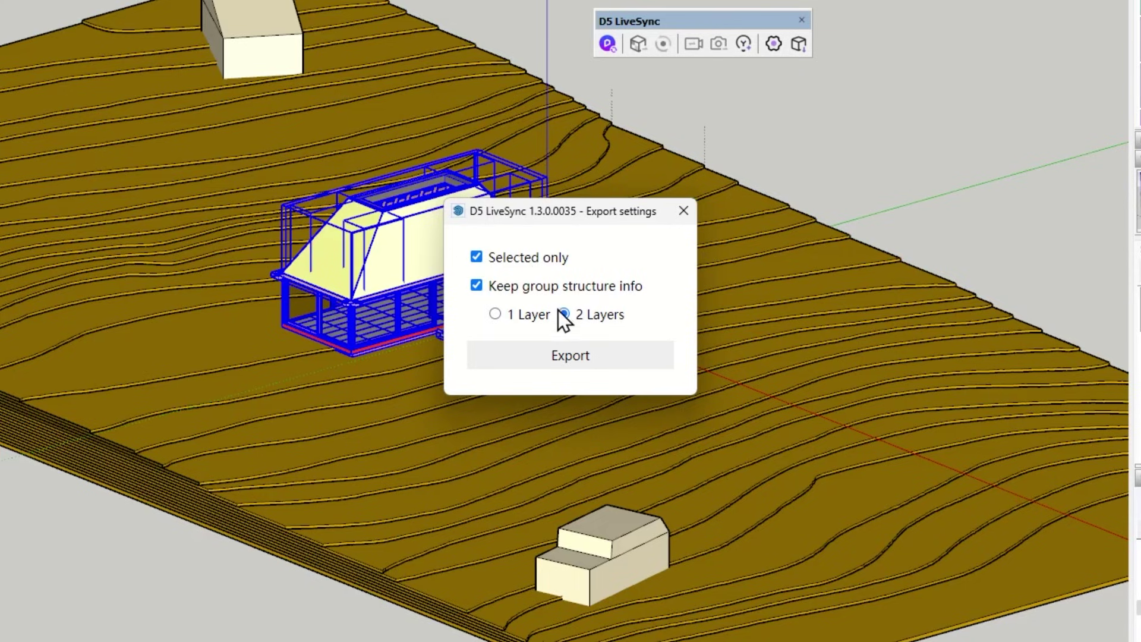
pyautogui.click(555, 347)
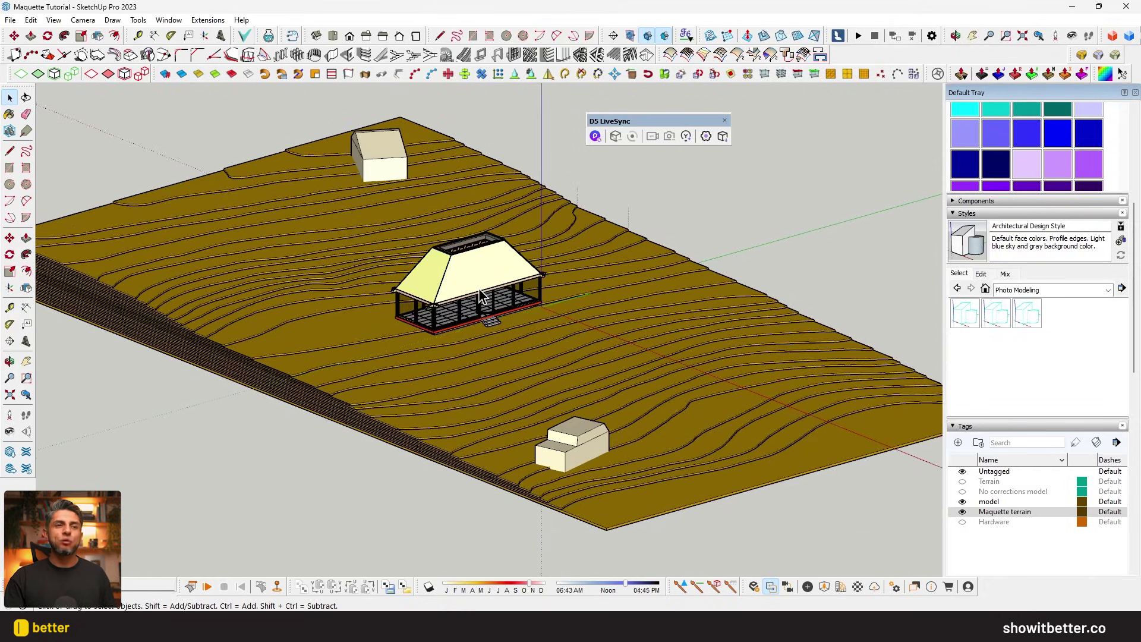
# - Hide the model tag so only the terrain and neighbouring blocks remain, and connect the file to D5 Render
pyautogui.click(959, 512)
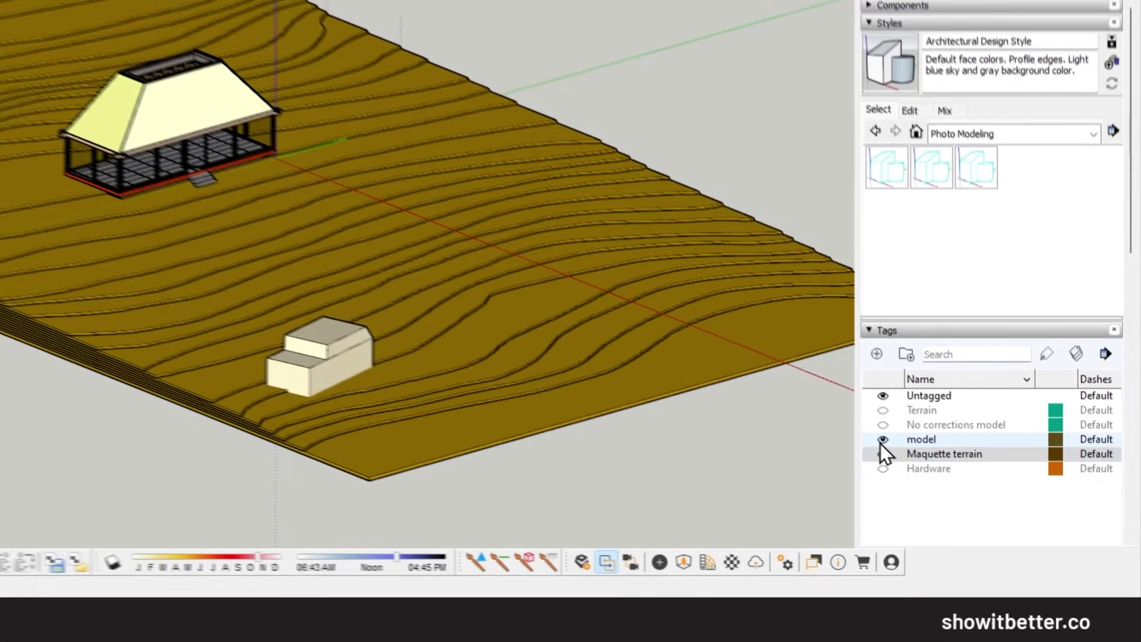
pyautogui.click(957, 498)
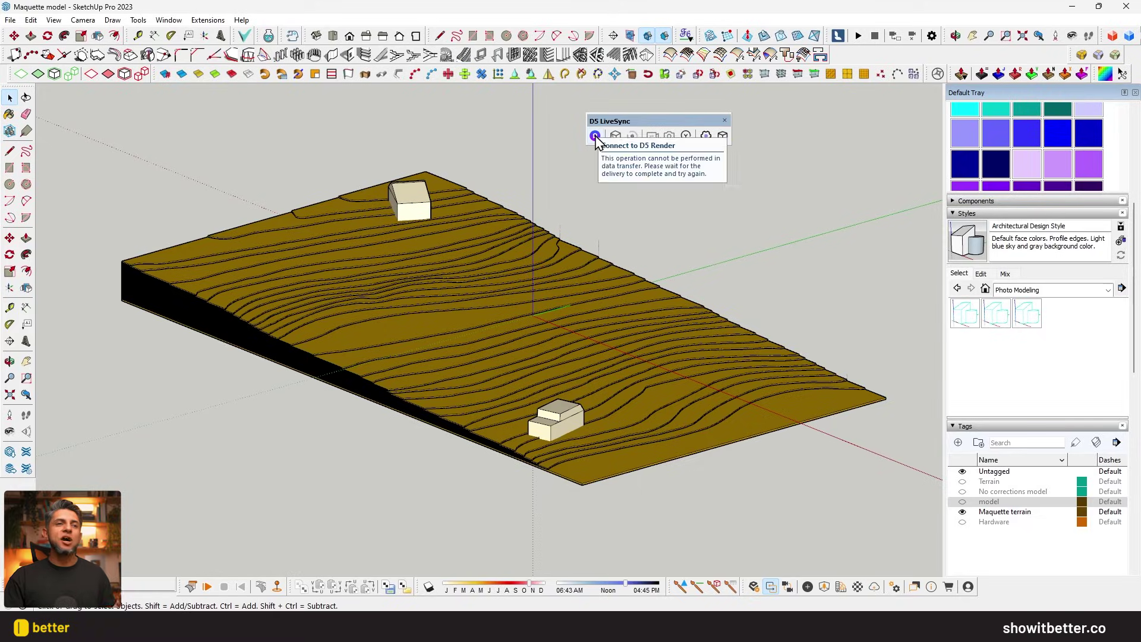
pyautogui.click(596, 136)
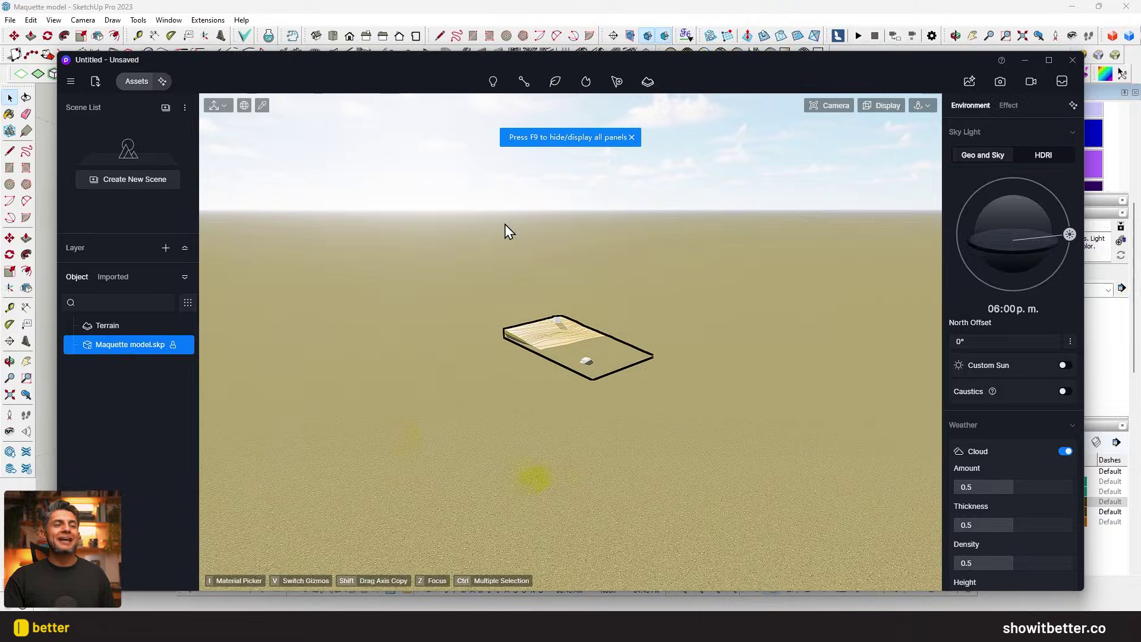
# - Maximize the D5 Render window, unlock Maquette model.skp and raise it above the ground to about Z 828
pyautogui.doubleClick(645, 60)
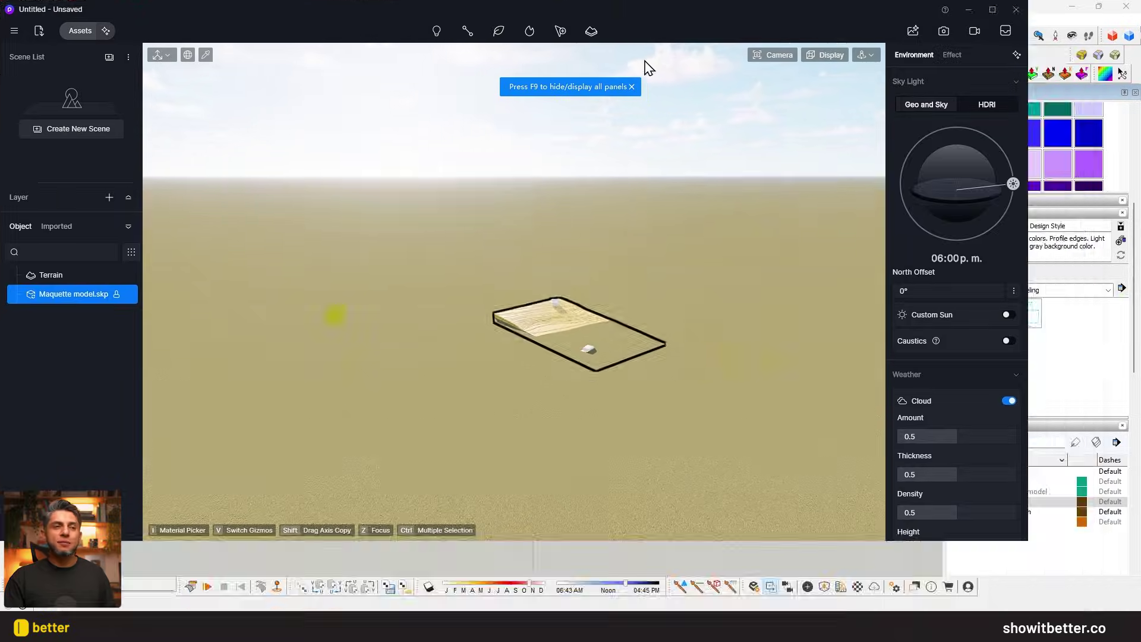
pyautogui.click(119, 313)
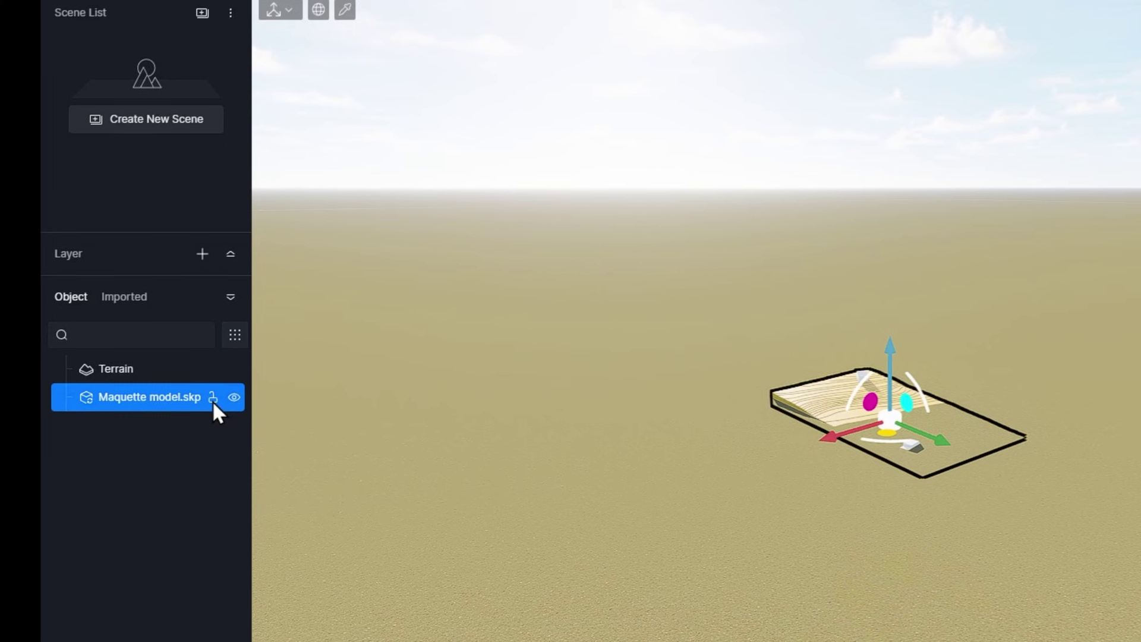
pyautogui.press('z')
pyautogui.moveTo(903, 384); pyautogui.dragTo(903, 343)
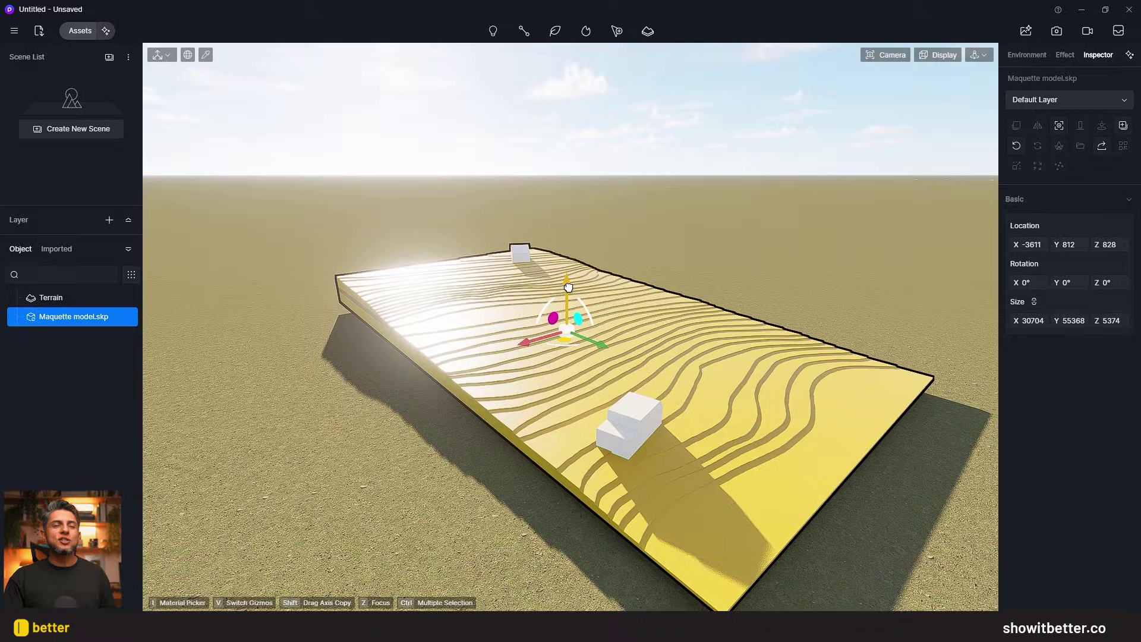
# - Import Maquette Cabin Model.d5a into the D5 scene and place it on the middle of the terrain
pyautogui.click(39, 32)
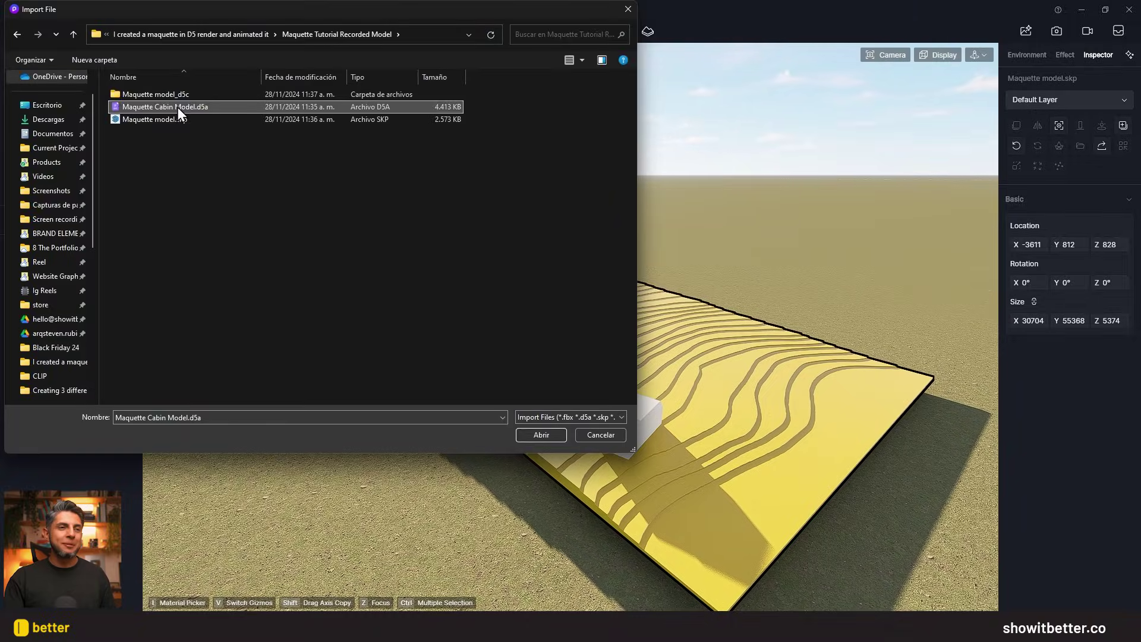
pyautogui.click(541, 435)
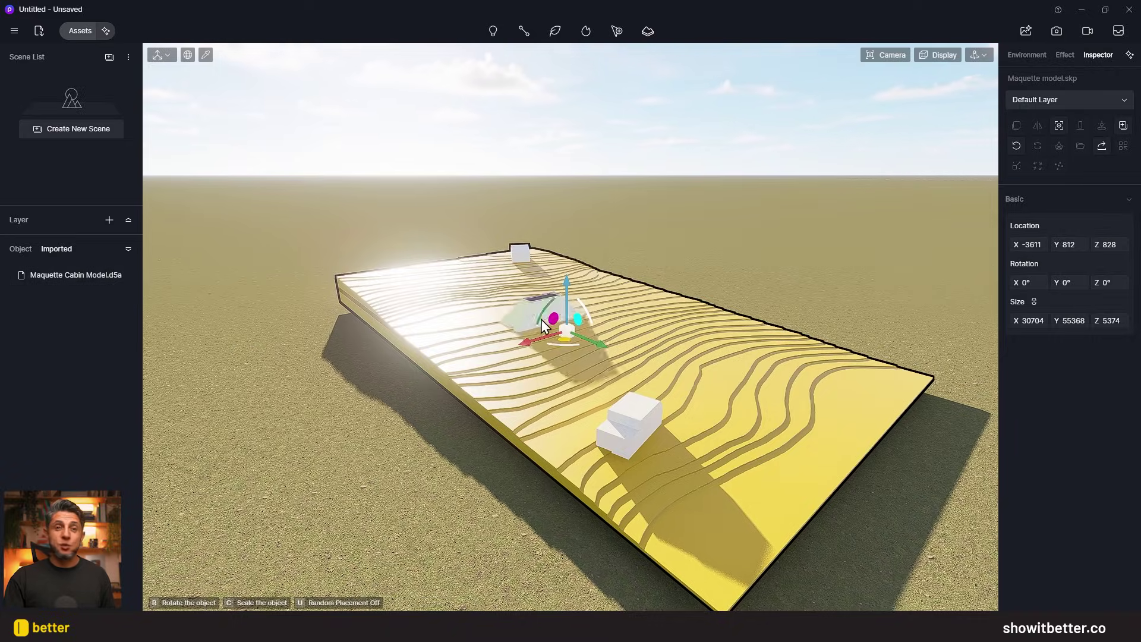
pyautogui.click(532, 309)
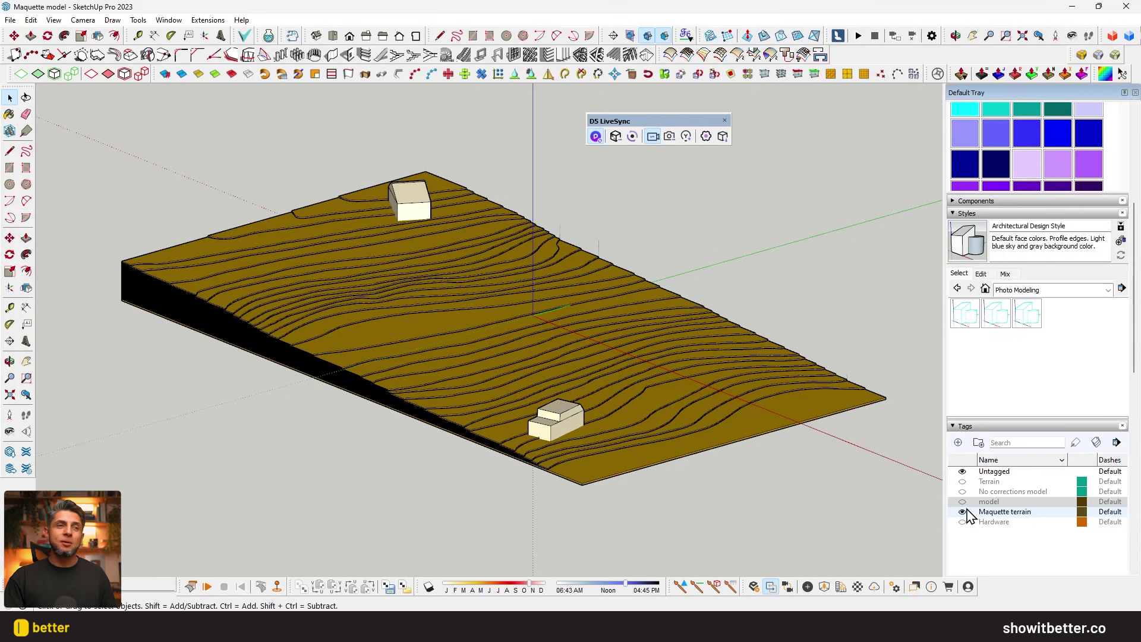
# - Switch to SketchUp, show the model tag and sync the model once to D5 Render as a placement reference
pyautogui.click(963, 511)
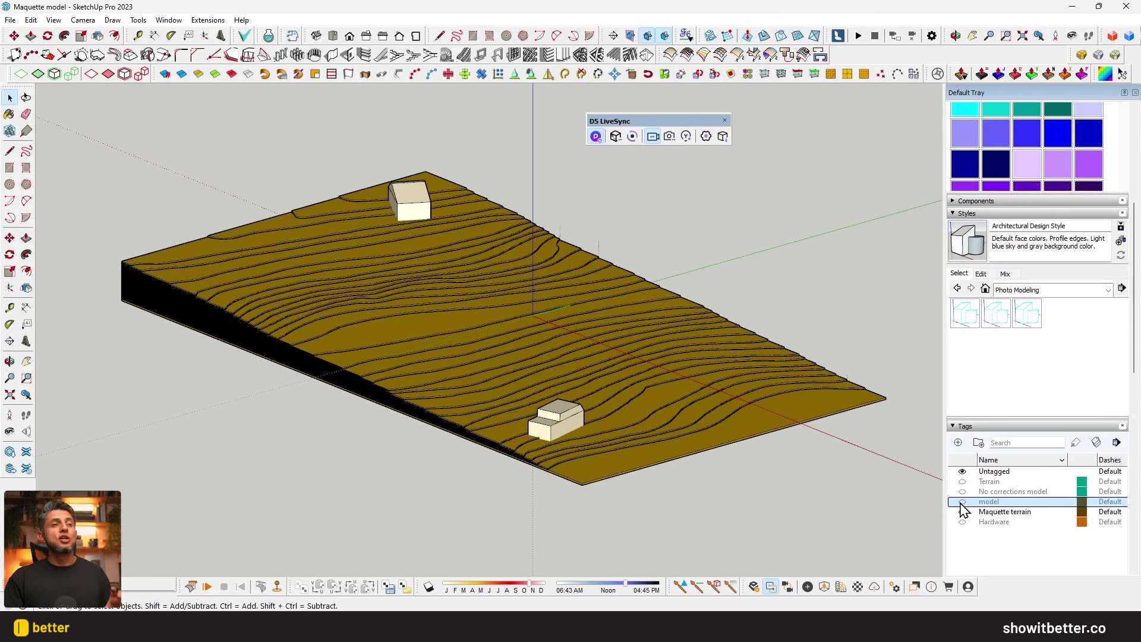
pyautogui.click(962, 502)
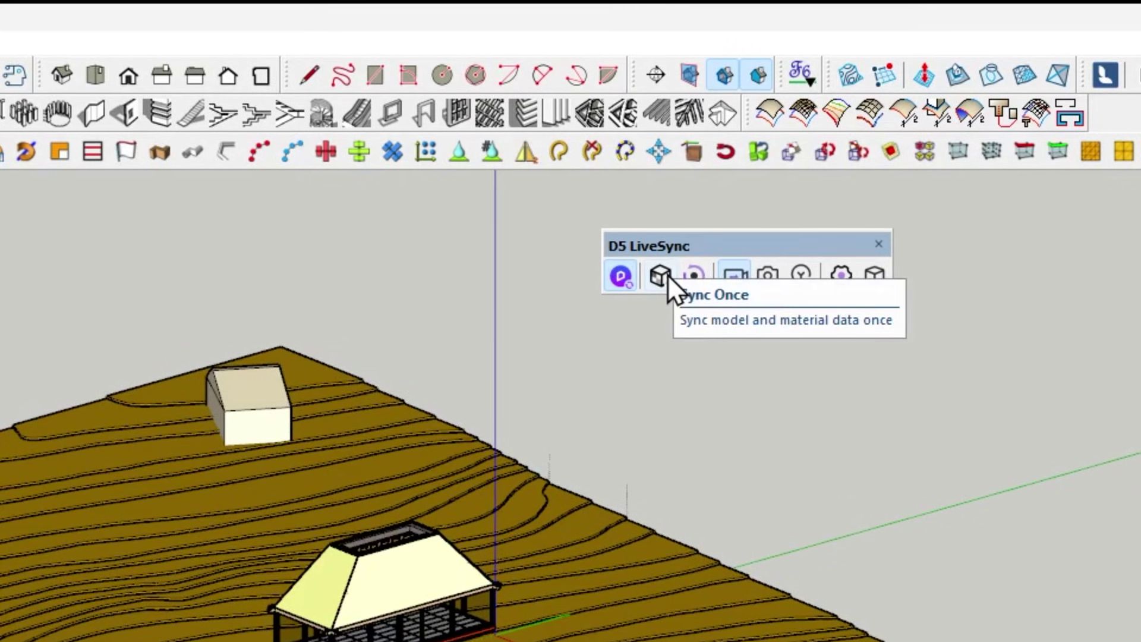
pyautogui.click(616, 137)
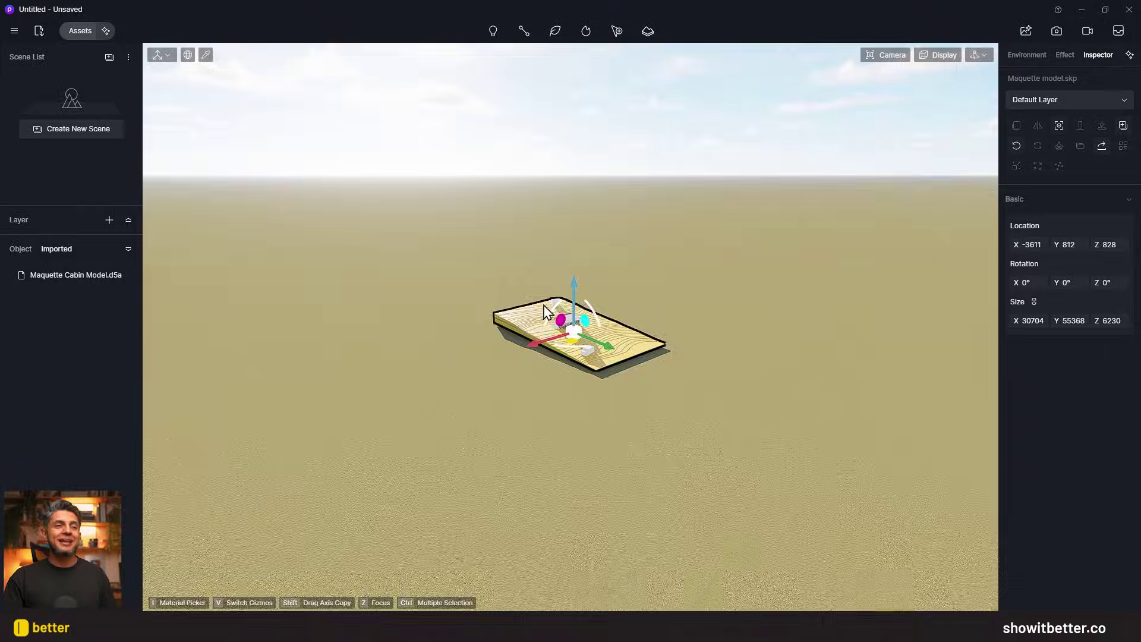
# - Move the imported cabin in D5 Render so it lines up with the synced house on the terrain
pyautogui.scroll(5, 565, 321)
pyautogui.click(506, 345)
pyautogui.click(26, 252)
pyautogui.moveTo(537, 307); pyautogui.dragTo(611, 345)
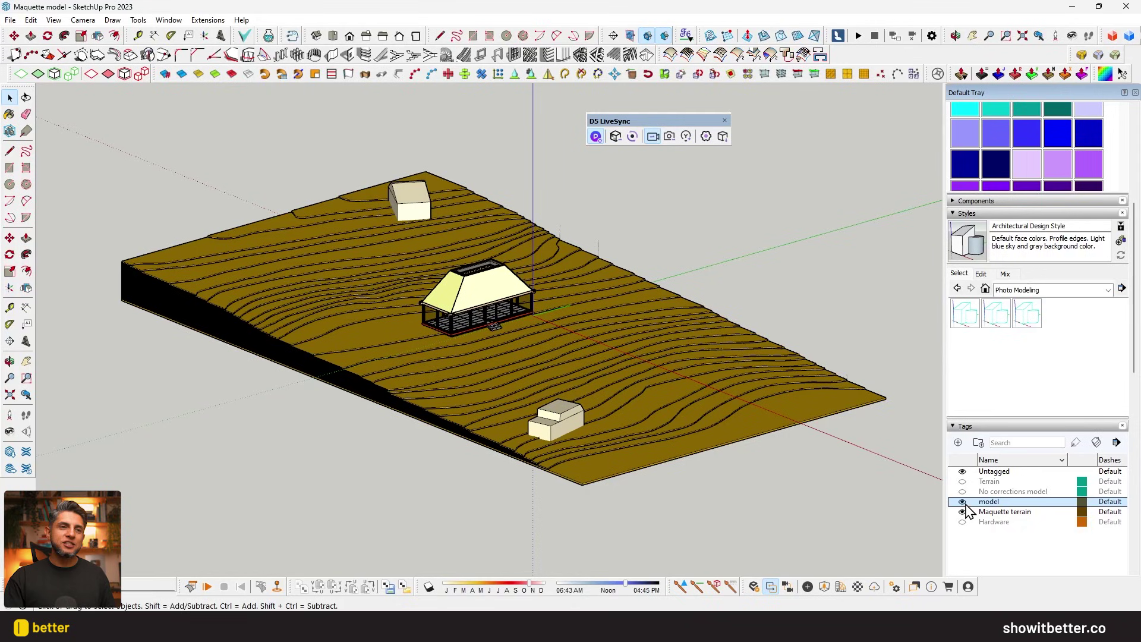
# - Hide the model tag in SketchUp again and resync once to remove the duplicate house from D5 Render
pyautogui.click(962, 502)
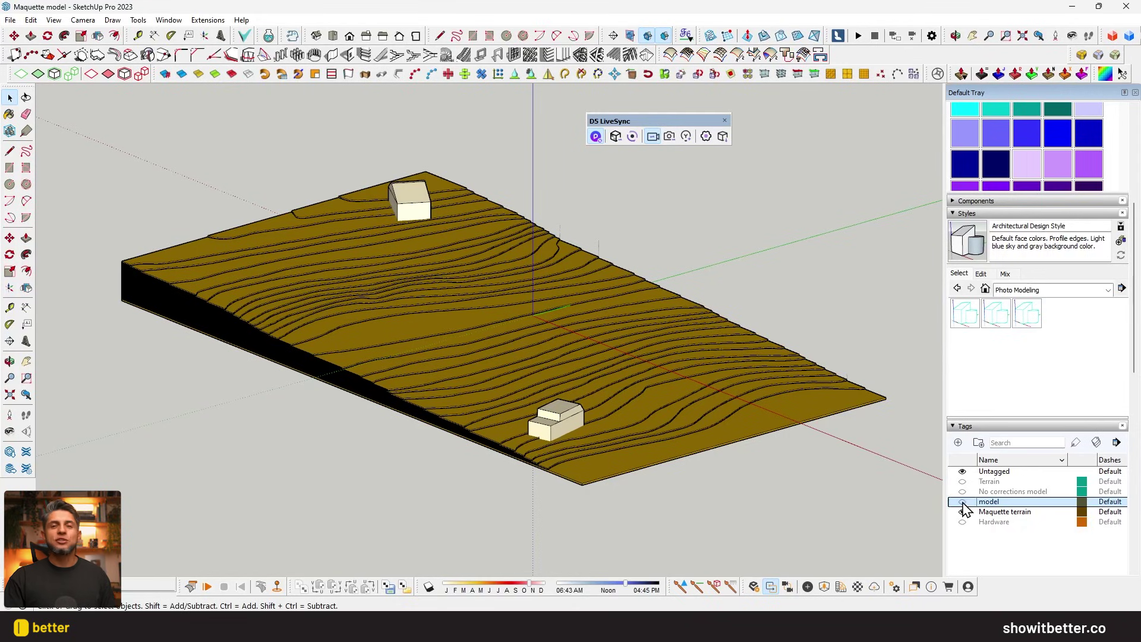
pyautogui.click(616, 137)
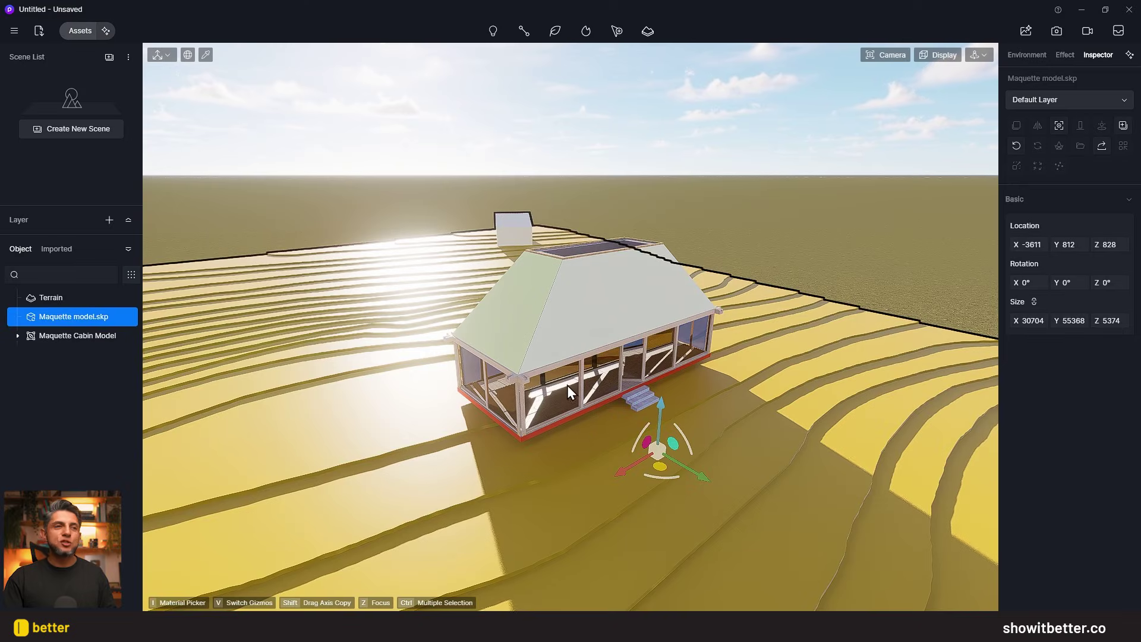
# - Examine the imported cabin up close and the whole maquette from a distance to check the cabin's placement
pyautogui.scroll(-2, 564, 382)
pyautogui.scroll(4, 606, 434)
pyautogui.moveTo(606, 434); pyautogui.dragTo(540, 416, button='right')
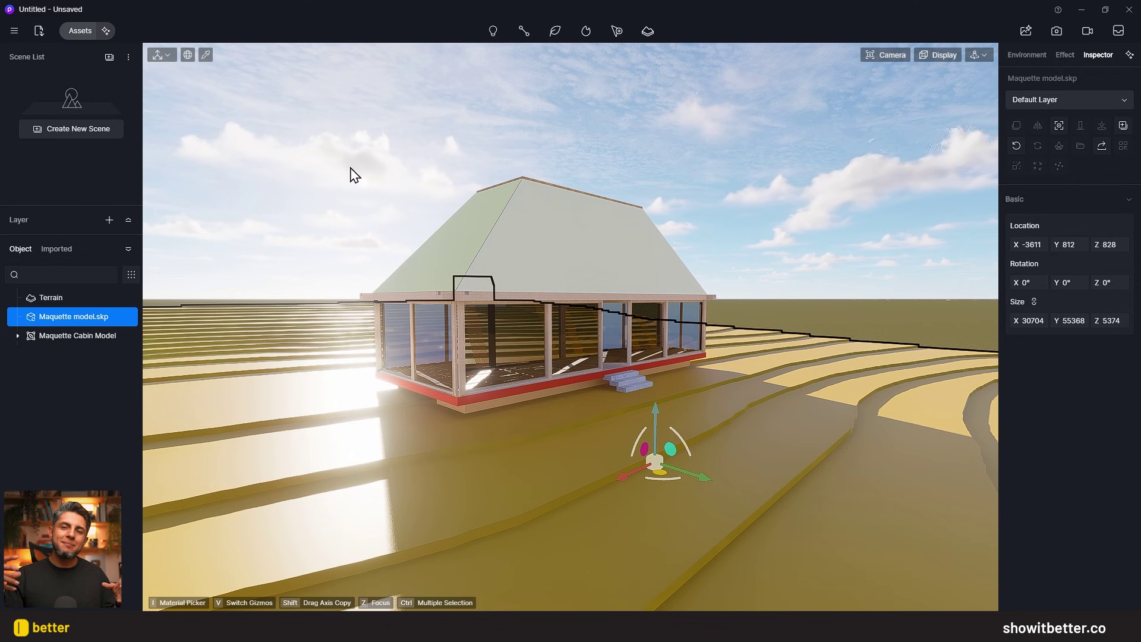
pyautogui.press('Escape')
pyautogui.moveTo(538, 346); pyautogui.dragTo(544, 401, button='right')
pyautogui.scroll(-10, 544, 349)
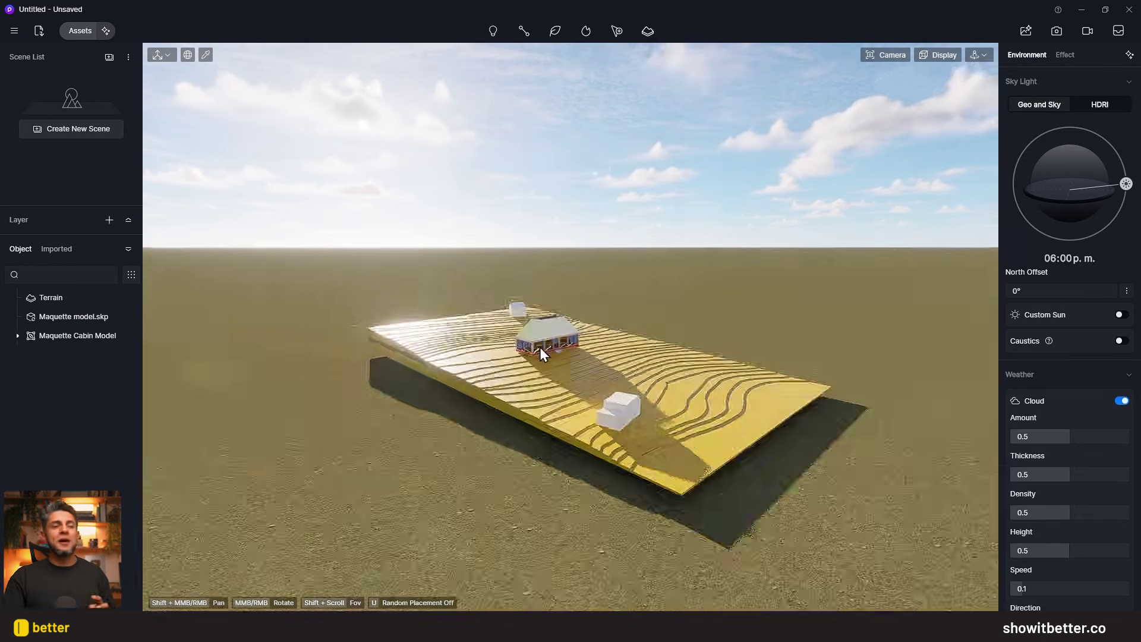
pyautogui.scroll(10, 546, 350)
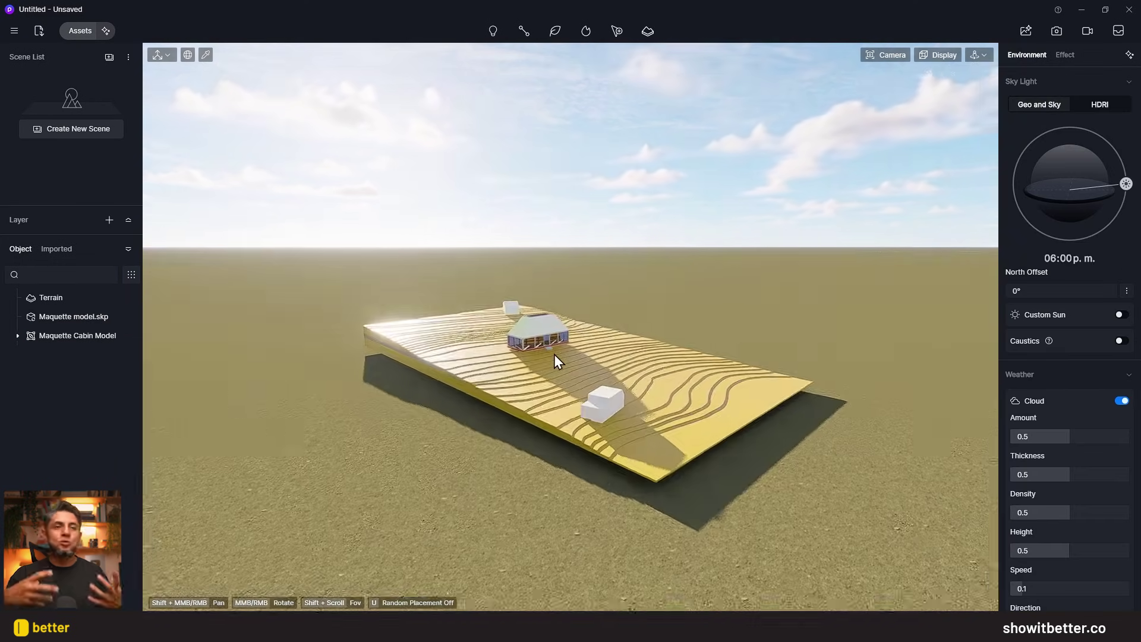
pyautogui.moveTo(554, 354); pyautogui.dragTo(554, 380, button='right')
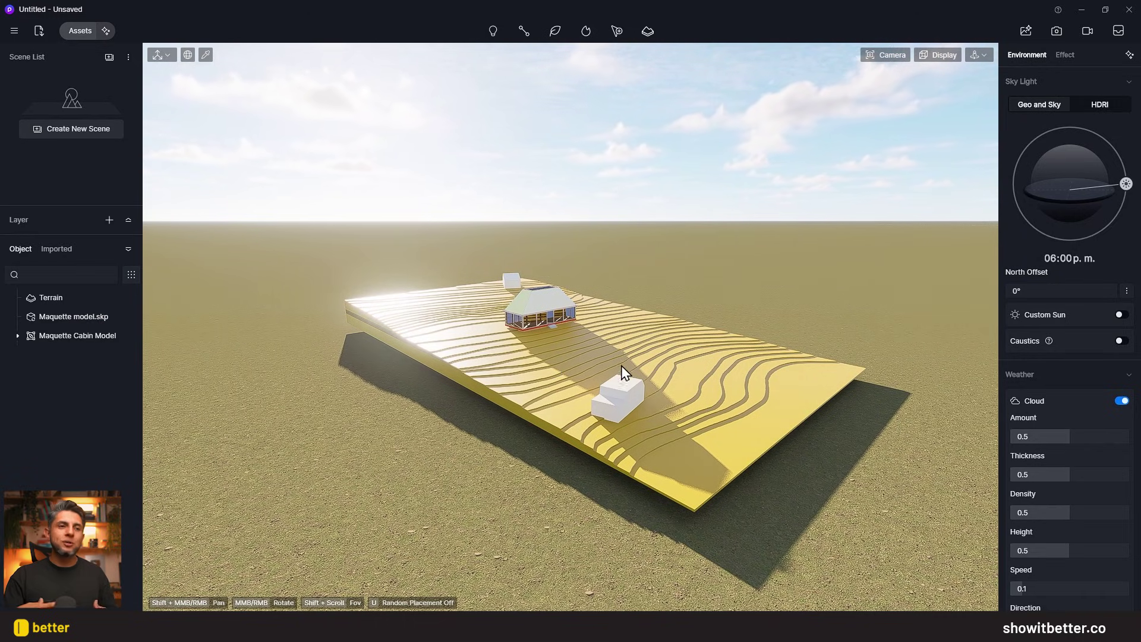
# - Group Maquette model.skp and Maquette Cabin Model into one group named Base model
pyautogui.moveTo(611, 353); pyautogui.dragTo(613, 377, button='right')
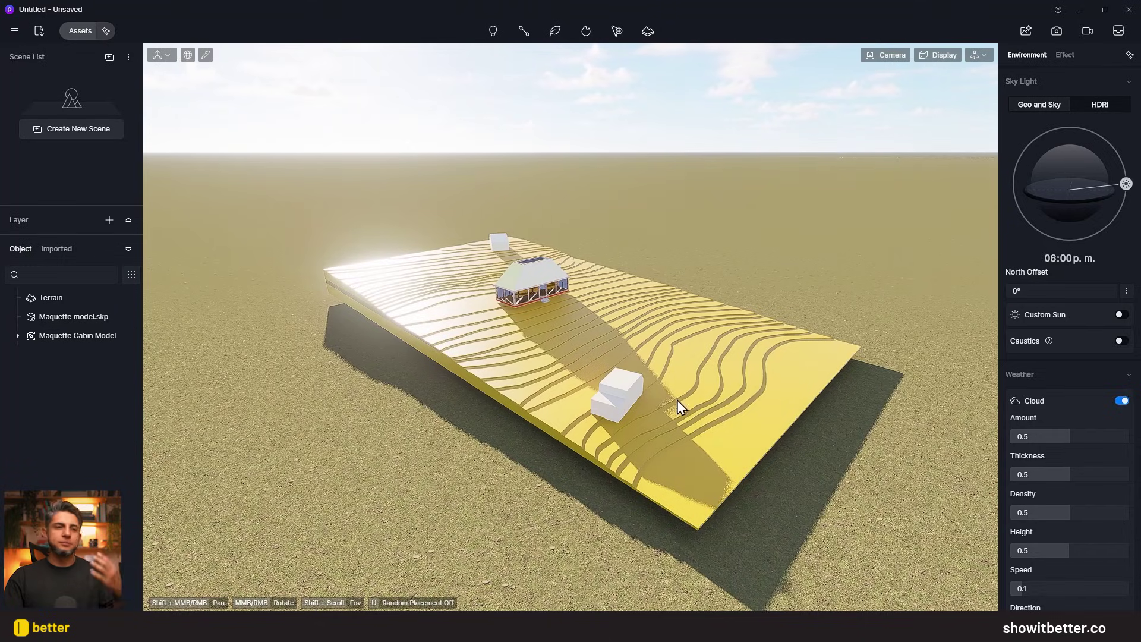
pyautogui.click(68, 340)
pyautogui.keyDown('shift'); pyautogui.click(69, 320); pyautogui.keyUp('shift')
pyautogui.rightClick(70, 319)
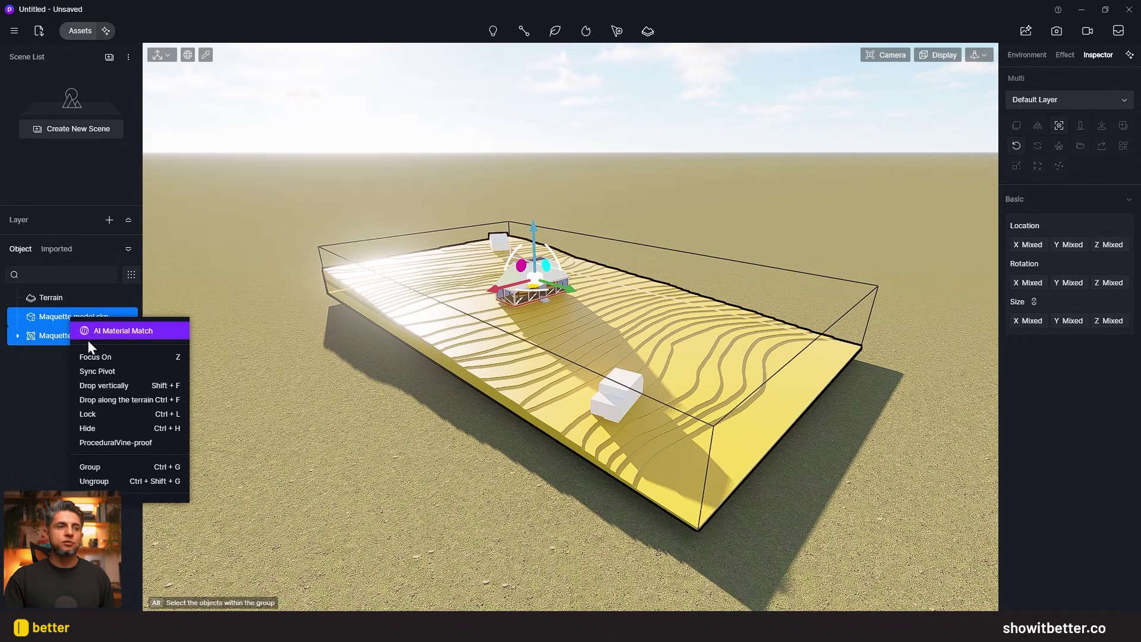
pyautogui.click(108, 467)
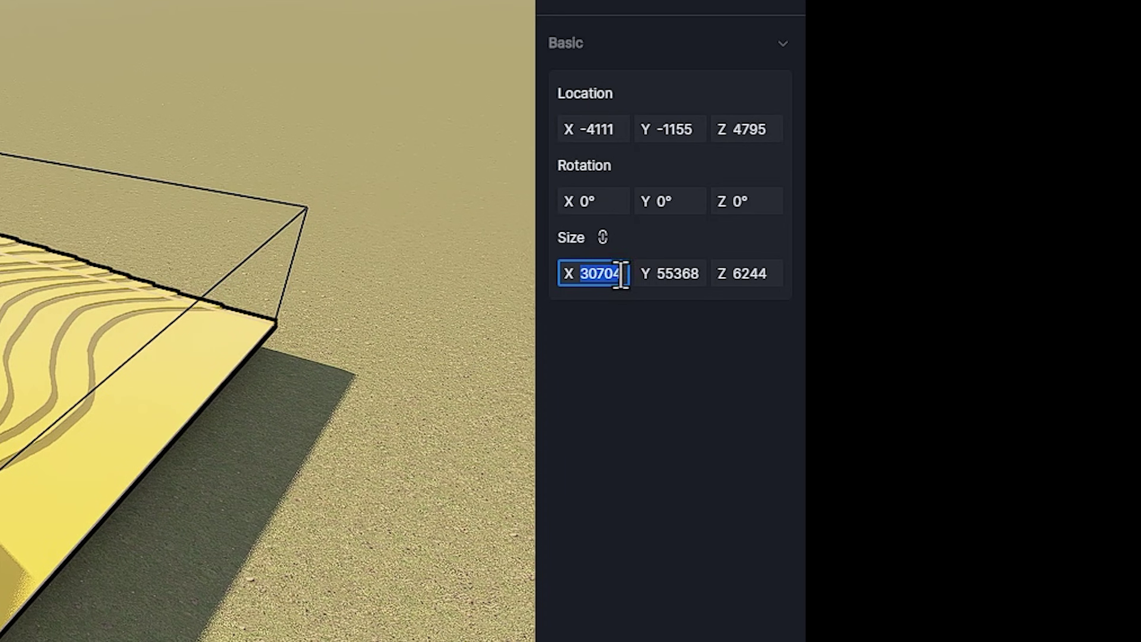
# - Scale the Base model group proportionally to an X size of 3070 and lower it close to the ground, at about Z 493
pyautogui.click(621, 274)
pyautogui.press('Return')
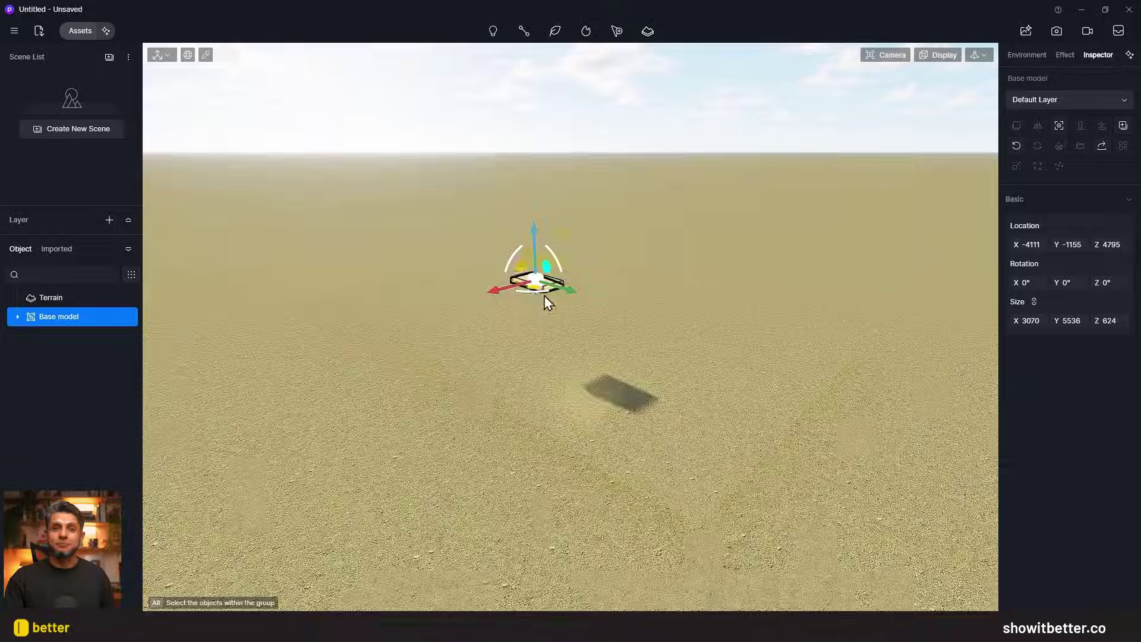
pyautogui.moveTo(546, 235); pyautogui.dragTo(544, 324)
pyautogui.scroll(7, 559, 416)
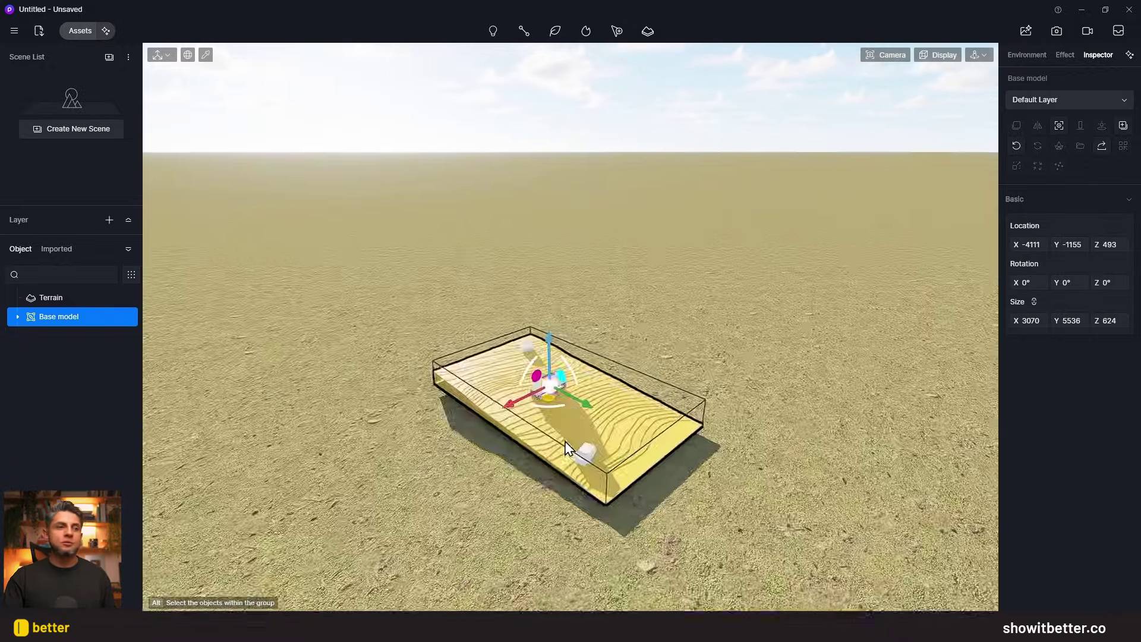
pyautogui.moveTo(545, 417); pyautogui.dragTo(569, 446, button='right')
# - Place a Plane from the Basic Model assets beneath the maquette as a floor and duplicate it
pyautogui.click(80, 31)
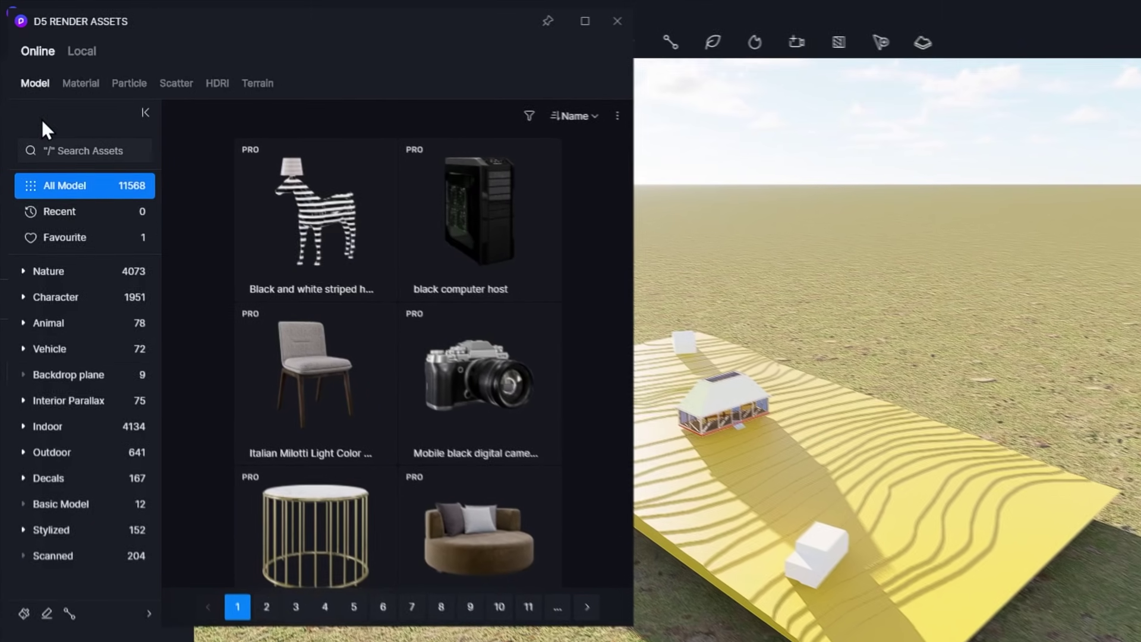
pyautogui.click(54, 505)
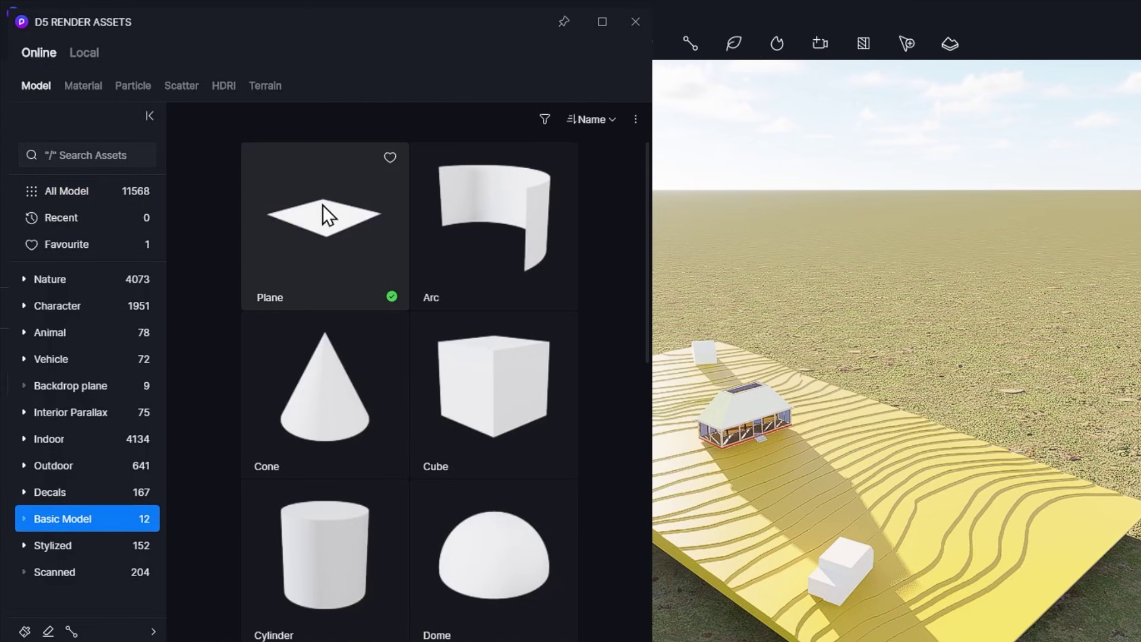
pyautogui.click(322, 205)
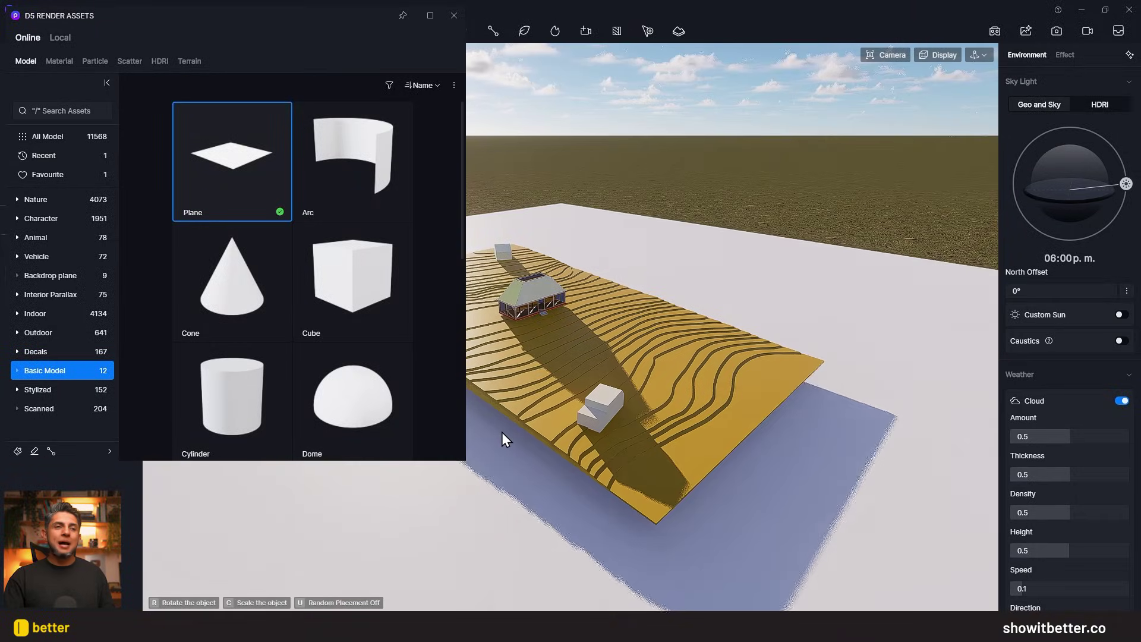
pyautogui.hotkey('ctrl', 'd')
pyautogui.click(502, 432)
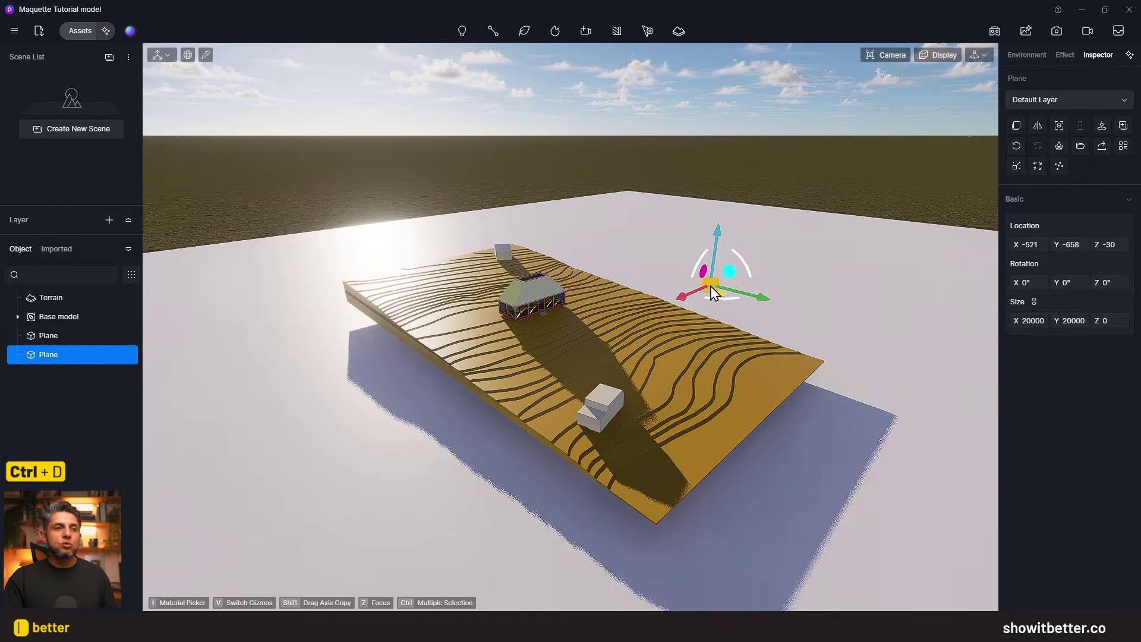
# - Rotate the duplicated plane 90° about Y and move it behind the maquette as a backdrop wall
pyautogui.moveTo(1069, 287); pyautogui.dragTo(1094, 286)
pyautogui.click(1063, 286)
pyautogui.write('90')
pyautogui.press('Return')
pyautogui.moveTo(684, 298); pyautogui.dragTo(762, 261)
# - Shift the floor plane toward the camera so it extends farther in front of the maquette
pyautogui.click(460, 446)
pyautogui.moveTo(461, 446); pyautogui.dragTo(198, 526)
pyautogui.scroll(-4, 422, 394)
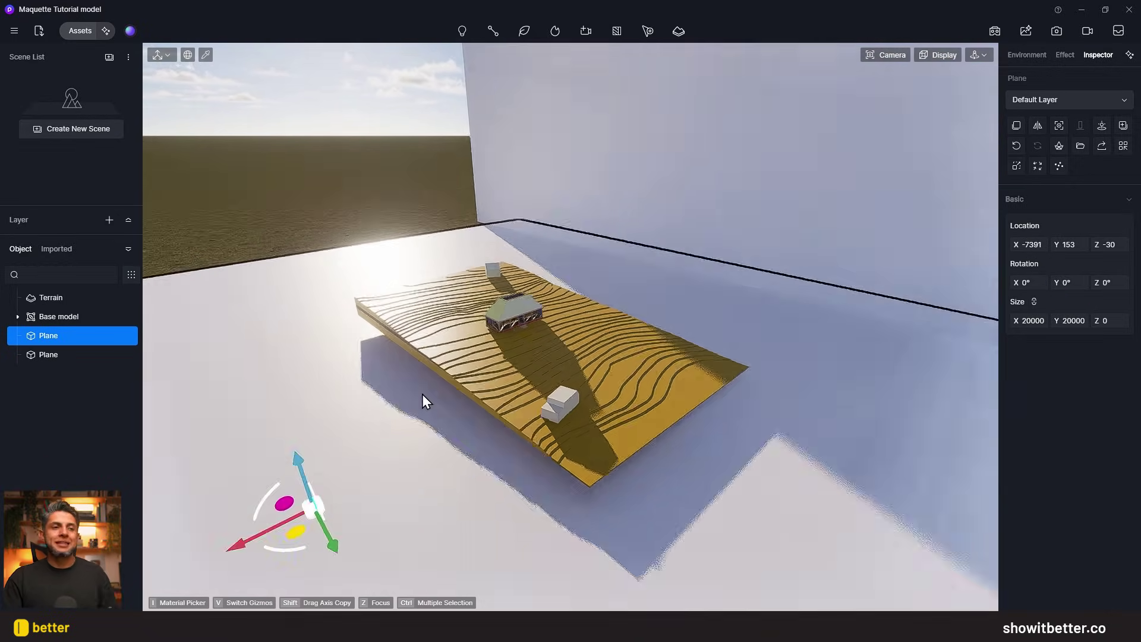
pyautogui.moveTo(304, 493); pyautogui.dragTo(197, 550)
# - Apply the Lightweight Concrete material to the floor and wall planes and brighten its base color map
pyautogui.click(89, 30)
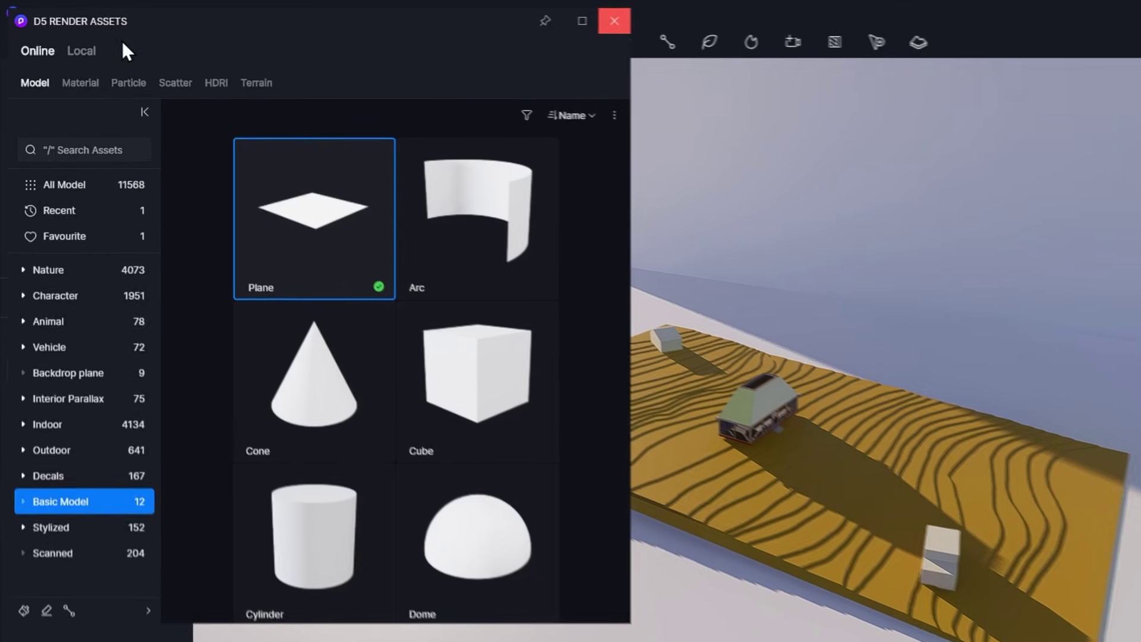
pyautogui.click(80, 83)
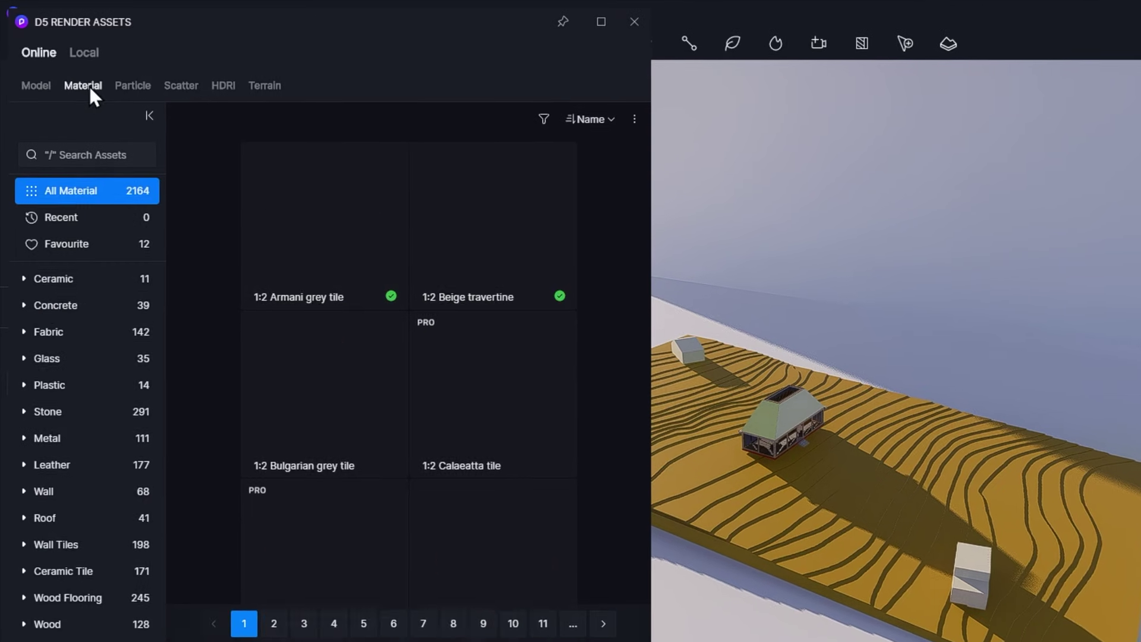
pyautogui.click(43, 294)
pyautogui.scroll(-8, 312, 357)
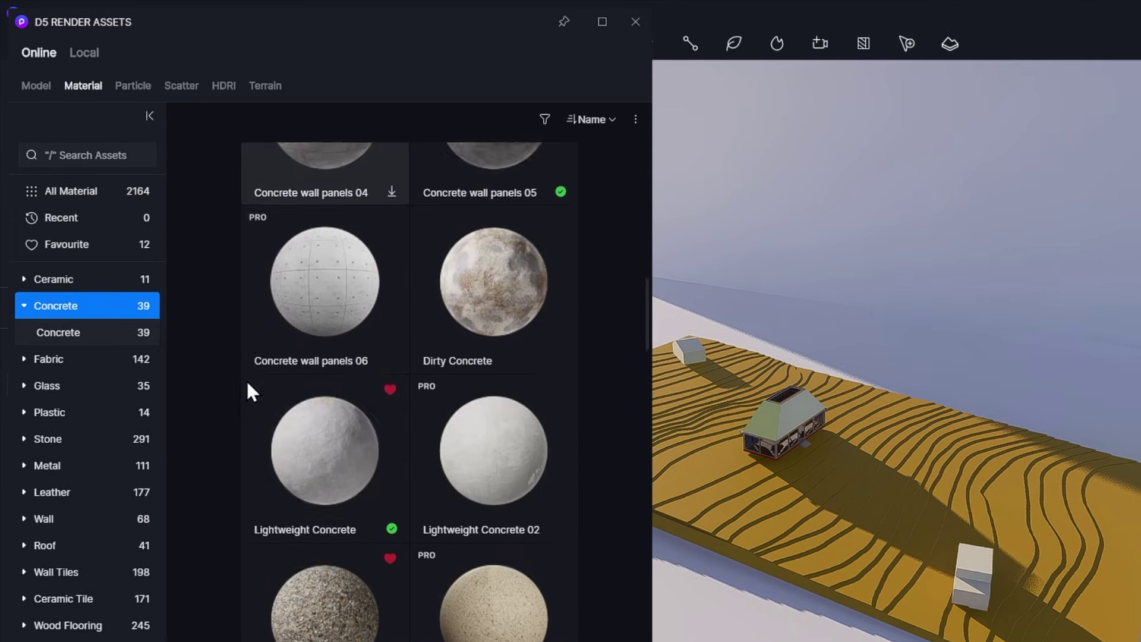
pyautogui.scroll(-2, 297, 374)
pyautogui.moveTo(349, 364); pyautogui.dragTo(737, 614)
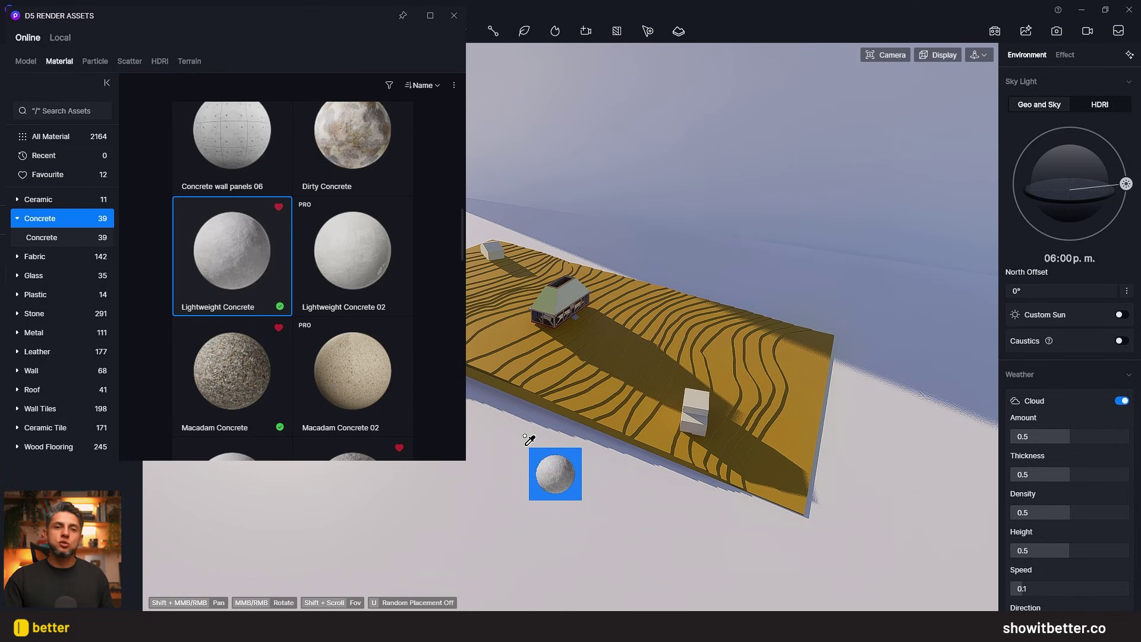
pyautogui.click(529, 440)
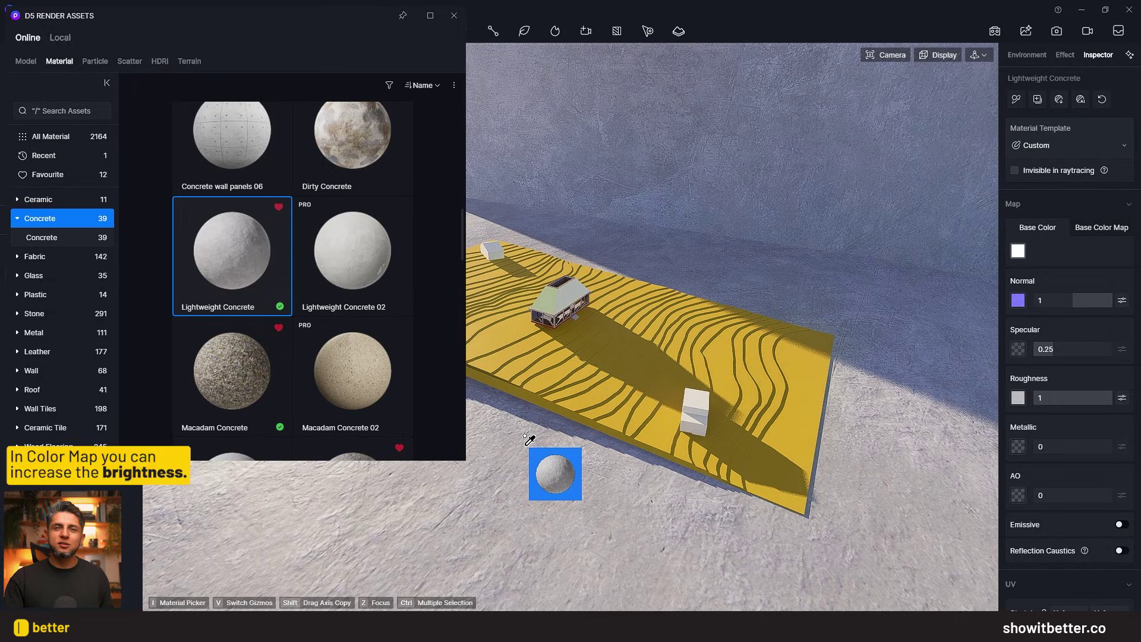
pyautogui.click(1102, 227)
pyautogui.click(1121, 250)
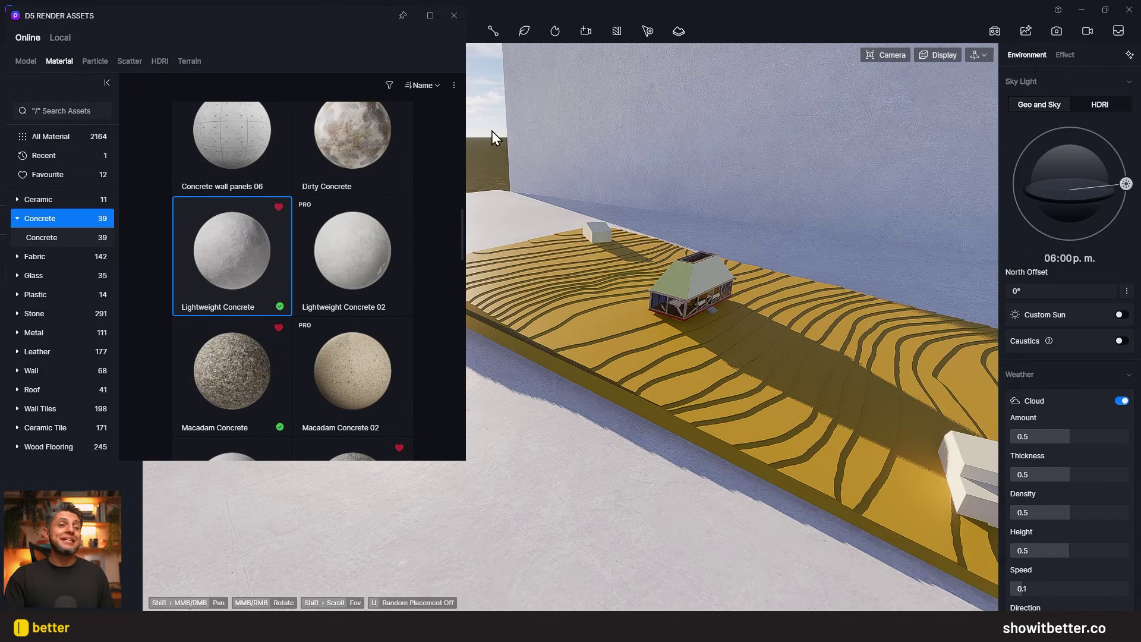
# - Close the asset library and set the sky's time of day to 12:00 a.m
pyautogui.click(453, 15)
pyautogui.moveTo(1126, 185); pyautogui.dragTo(1105, 229)
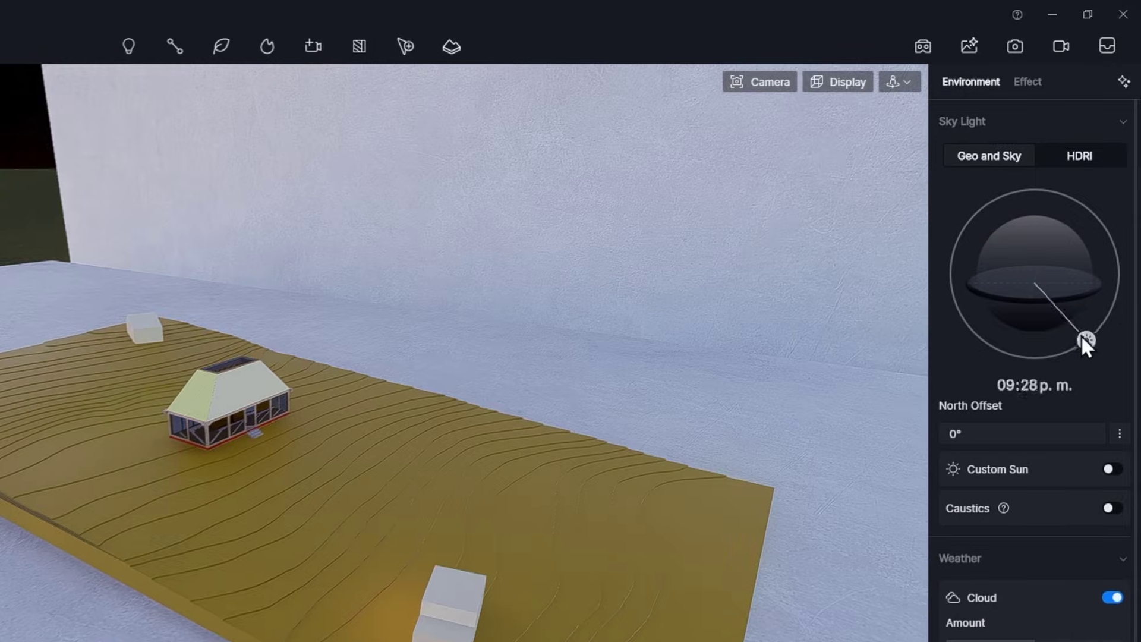
pyautogui.moveTo(1083, 338); pyautogui.dragTo(1035, 360)
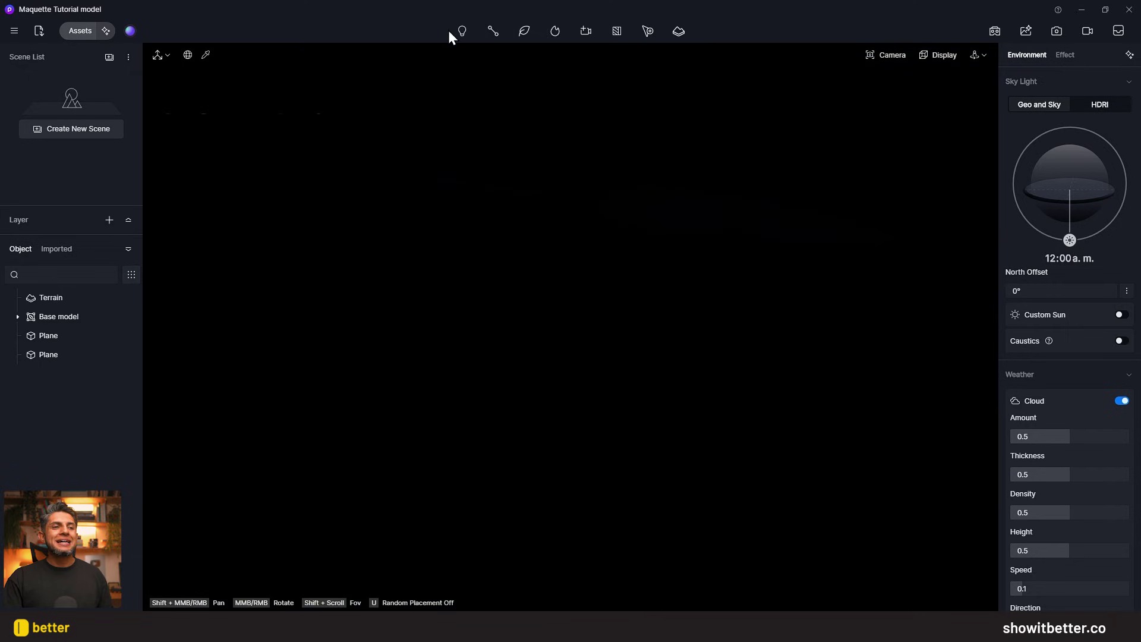
# - Place a Rect Light over the cabin and raise it above the maquette
pyautogui.click(462, 31)
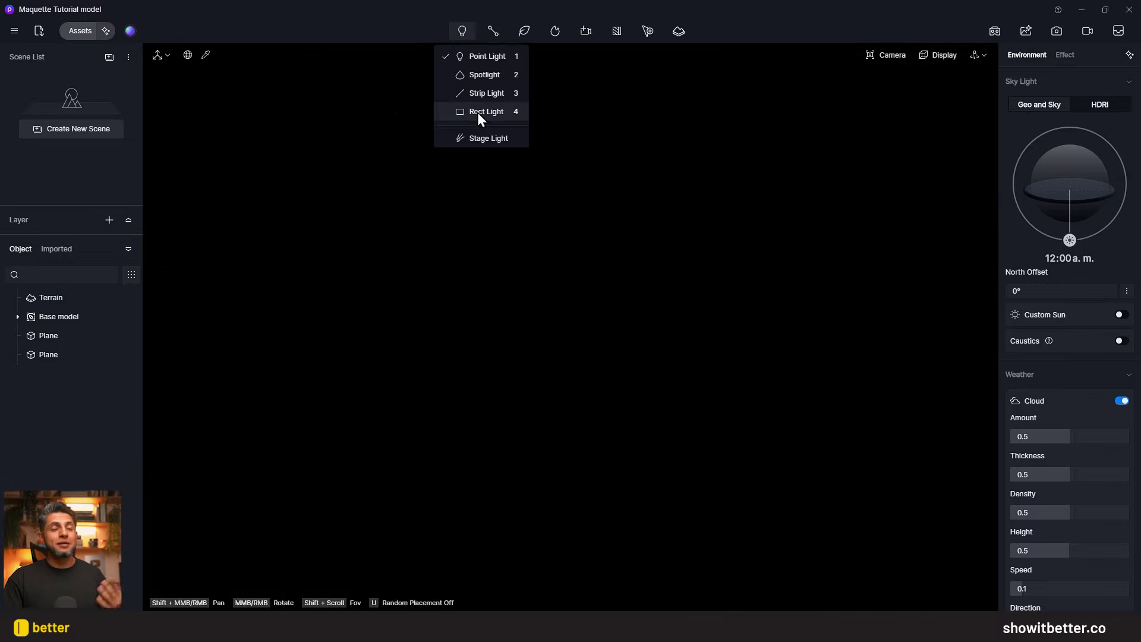
pyautogui.click(459, 265)
pyautogui.click(515, 310)
pyautogui.moveTo(510, 244); pyautogui.dragTo(499, 71)
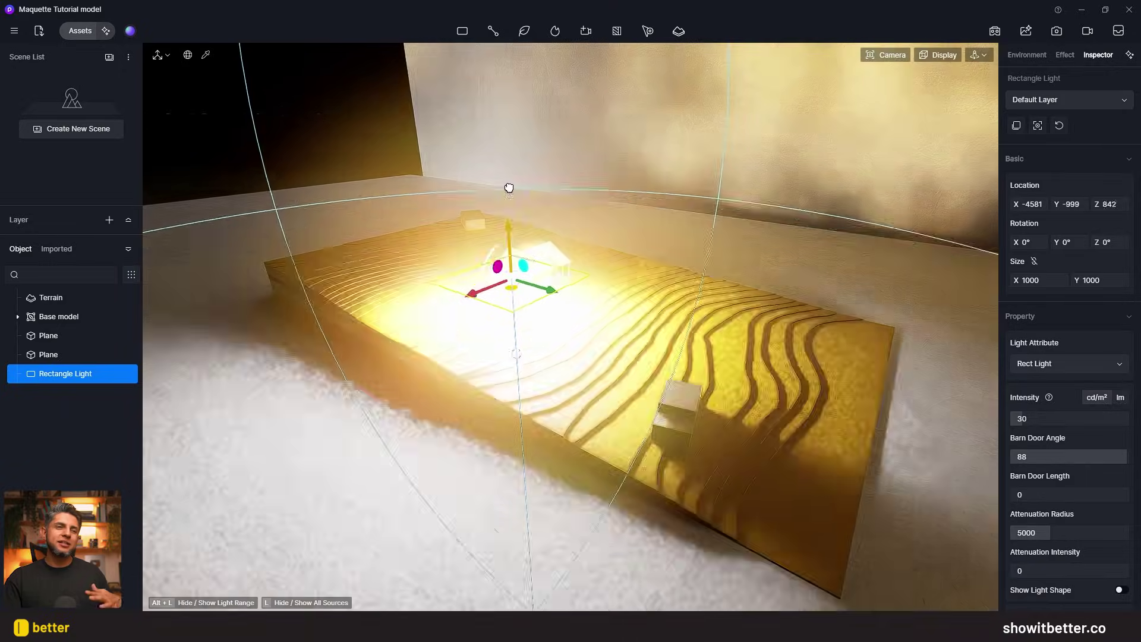
pyautogui.scroll(-3, 523, 318)
# - Move the rectangle light beside the maquette's rear end at about Z 2142 and tilt it about 63° in Y and 28° in Z toward the model
pyautogui.moveTo(535, 167); pyautogui.dragTo(493, 155)
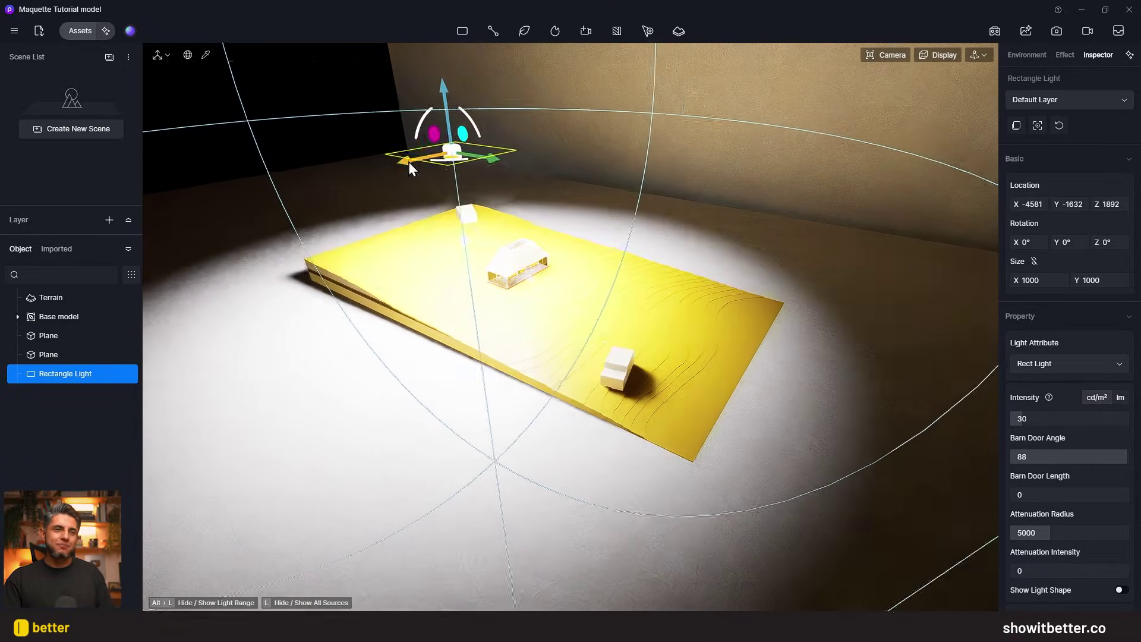
pyautogui.moveTo(414, 166); pyautogui.dragTo(292, 190)
pyautogui.moveTo(285, 138); pyautogui.dragTo(257, 215)
pyautogui.moveTo(380, 196); pyautogui.dragTo(438, 239, button='right')
pyautogui.moveTo(370, 302); pyautogui.dragTo(231, 238)
# - Set the rectangle light's intensity to 40 and attenuation radius to about 11825, and disable its visibility in reflections
pyautogui.click(1054, 419)
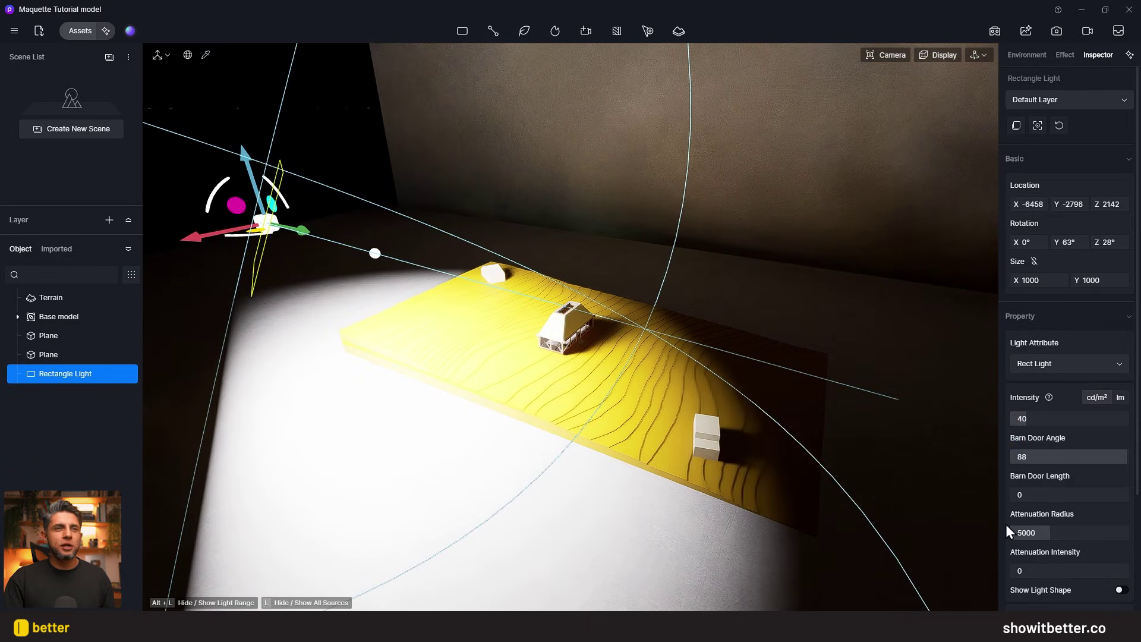
pyautogui.moveTo(1057, 537); pyautogui.dragTo(1111, 534)
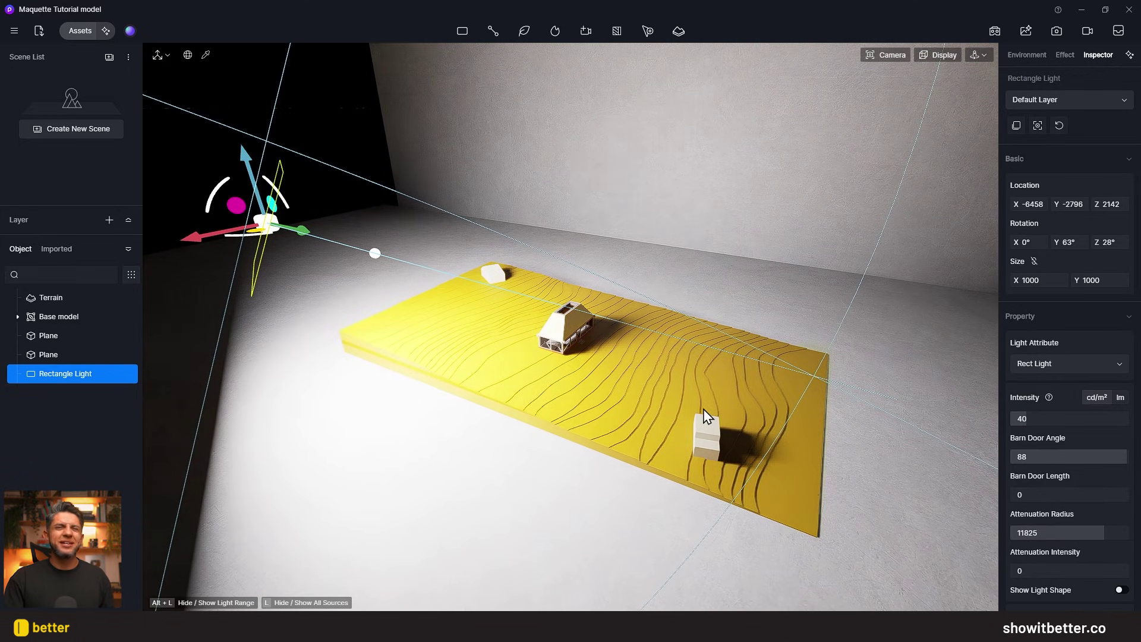
pyautogui.scroll(-3, 1100, 509)
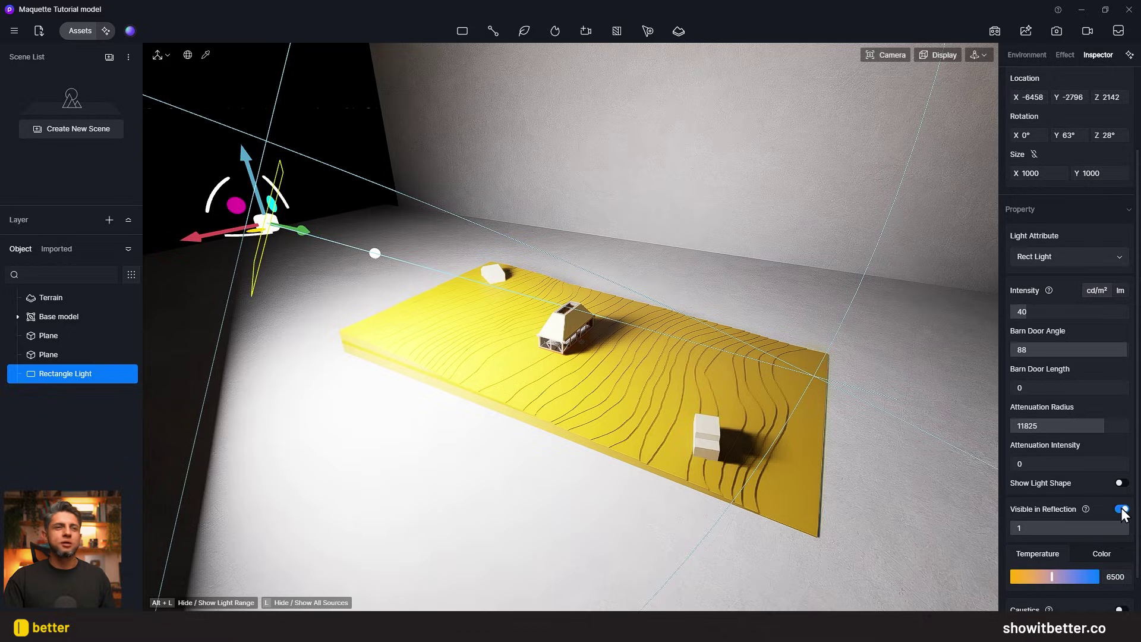
pyautogui.click(1121, 509)
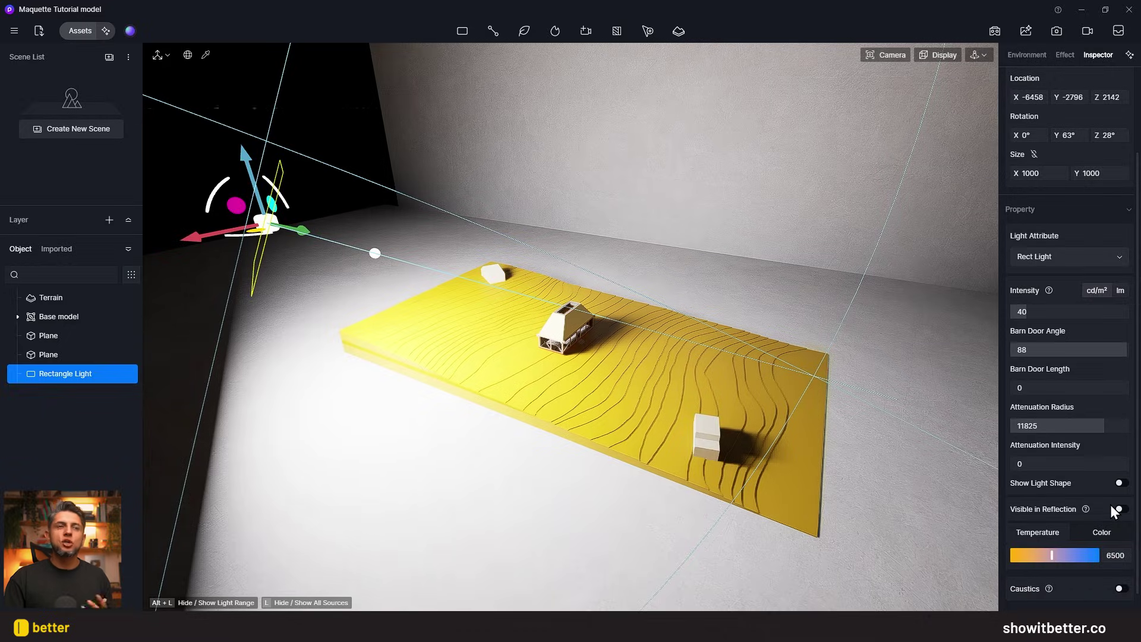
# - Turn off the camera's auto exposure
pyautogui.click(901, 54)
pyautogui.click(902, 93)
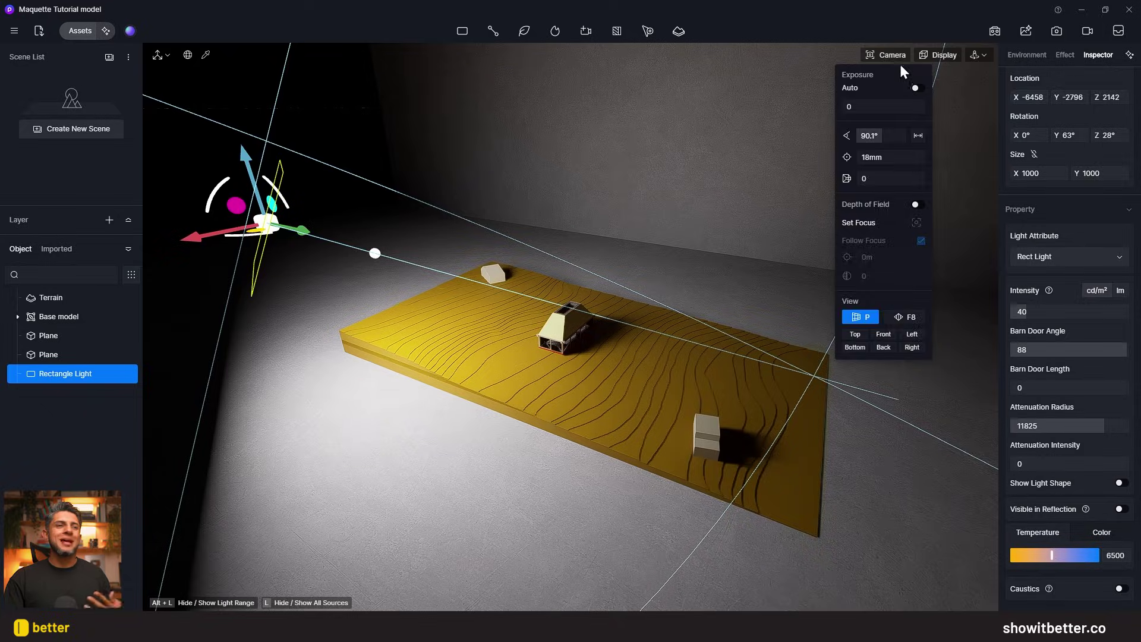
pyautogui.click(790, 77)
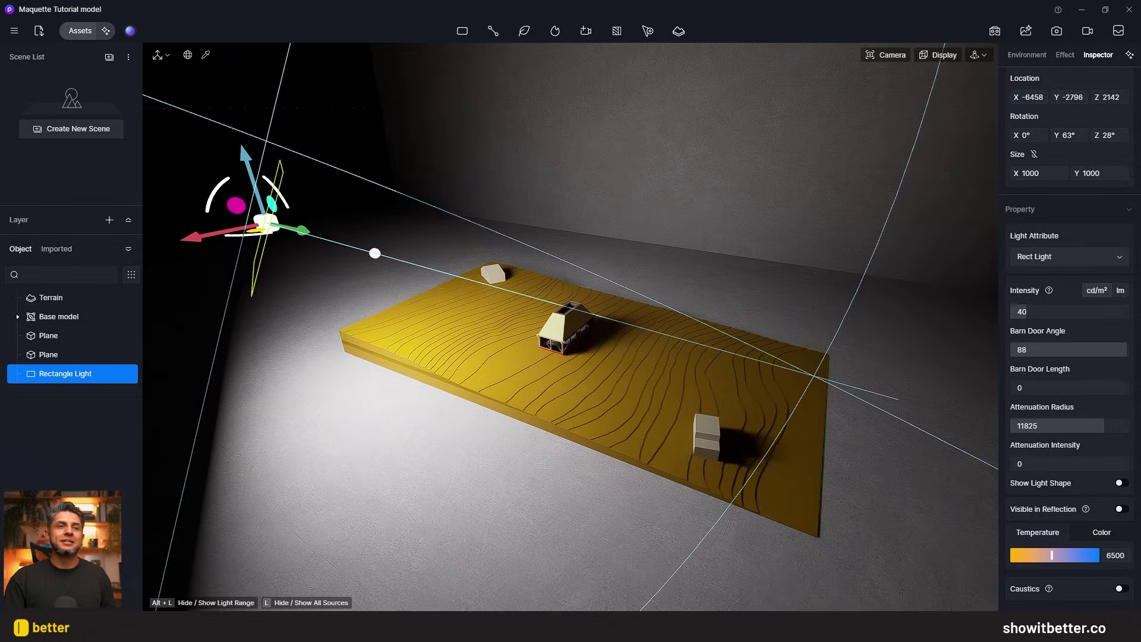
pyautogui.click(891, 54)
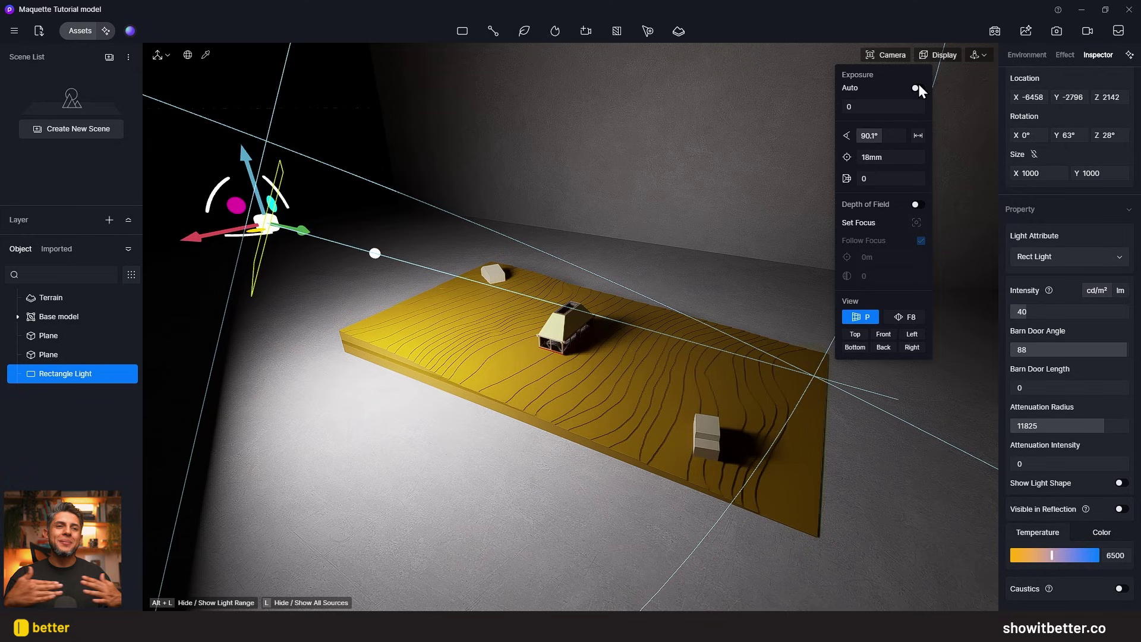
pyautogui.click(897, 57)
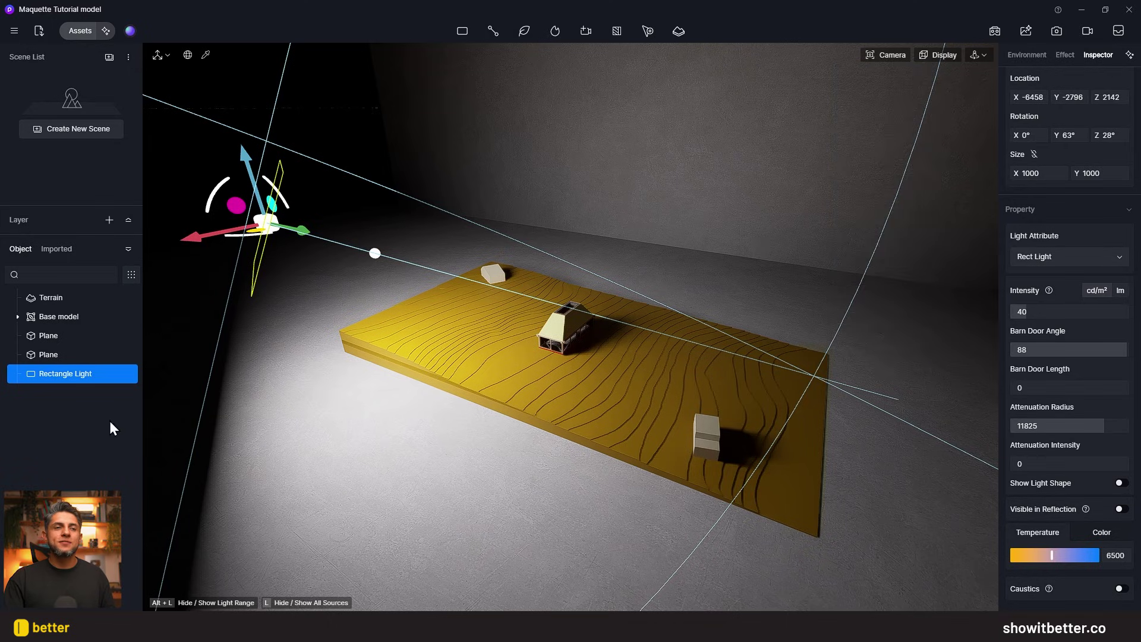
# - Copy the rectangle light to the opposite side of the maquette near the wall and rotate it to face the cabin
pyautogui.hotkey('ctrl', 'v')
pyautogui.click(768, 333)
pyautogui.moveTo(780, 285); pyautogui.dragTo(791, 214)
pyautogui.moveTo(802, 203); pyautogui.dragTo(797, 227)
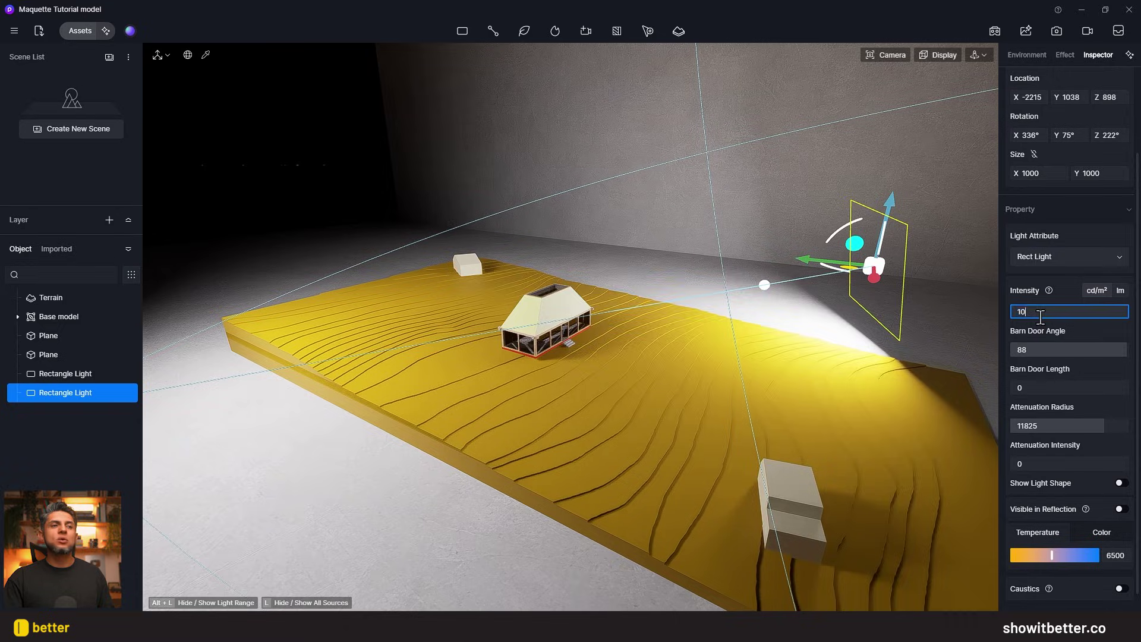
# - Try an intensity of 10 on the second rectangle light and reduce it to 8
pyautogui.press('Return')
pyautogui.scroll(5, 548, 332)
pyautogui.moveTo(547, 333); pyautogui.dragTo(535, 309, button='right')
pyautogui.write('8')
pyautogui.press('Return')
pyautogui.scroll(-4, 758, 348)
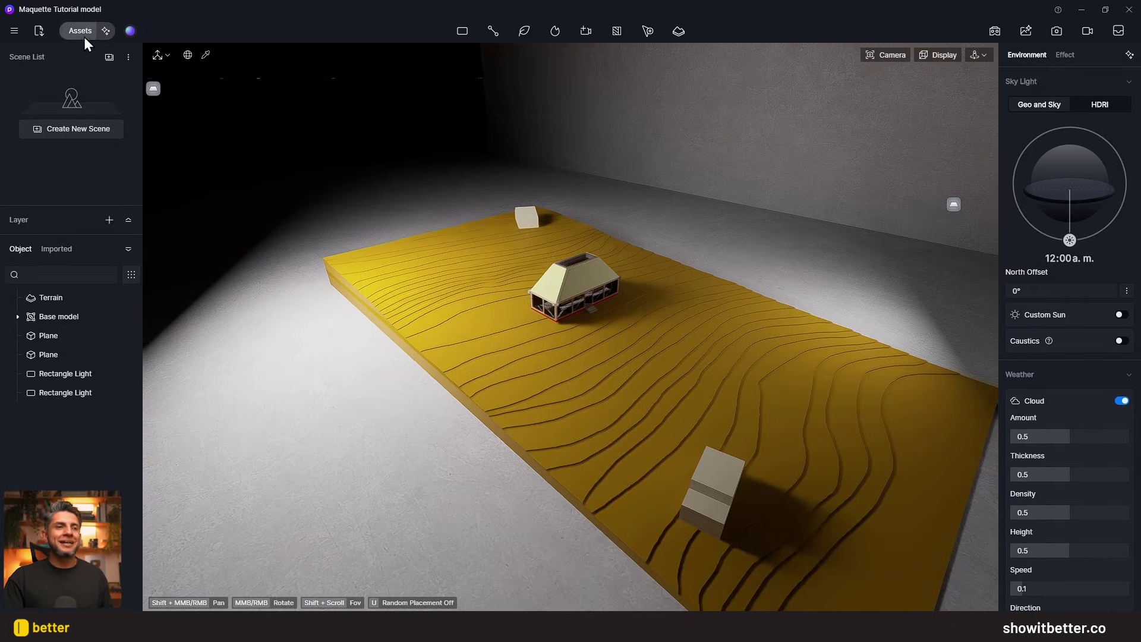
# - Apply the African red bean tree wood material to the cabin's roof faces
pyautogui.click(84, 36)
pyautogui.scroll(-3, 42, 359)
pyautogui.click(42, 371)
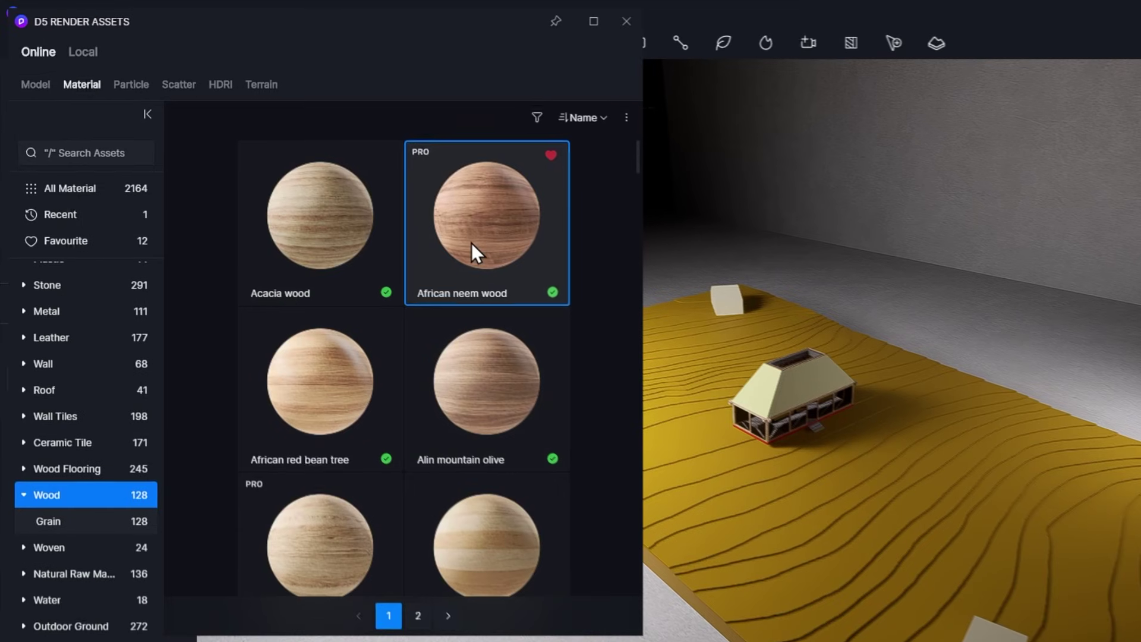
pyautogui.moveTo(329, 388); pyautogui.dragTo(752, 359)
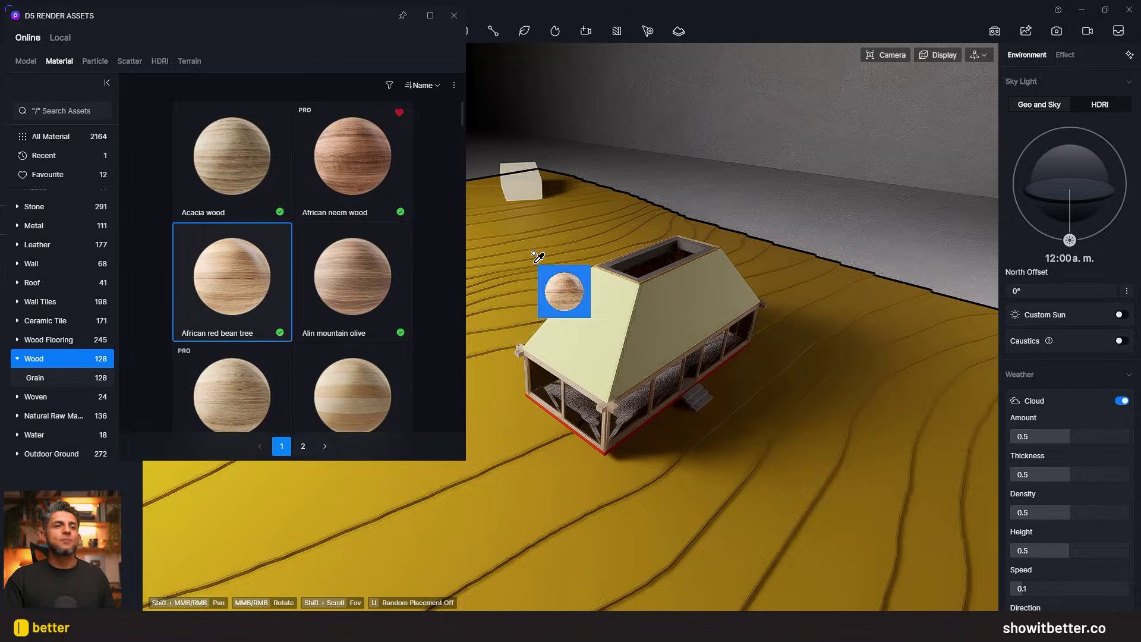
pyautogui.moveTo(538, 256); pyautogui.dragTo(694, 304)
pyautogui.click(695, 305)
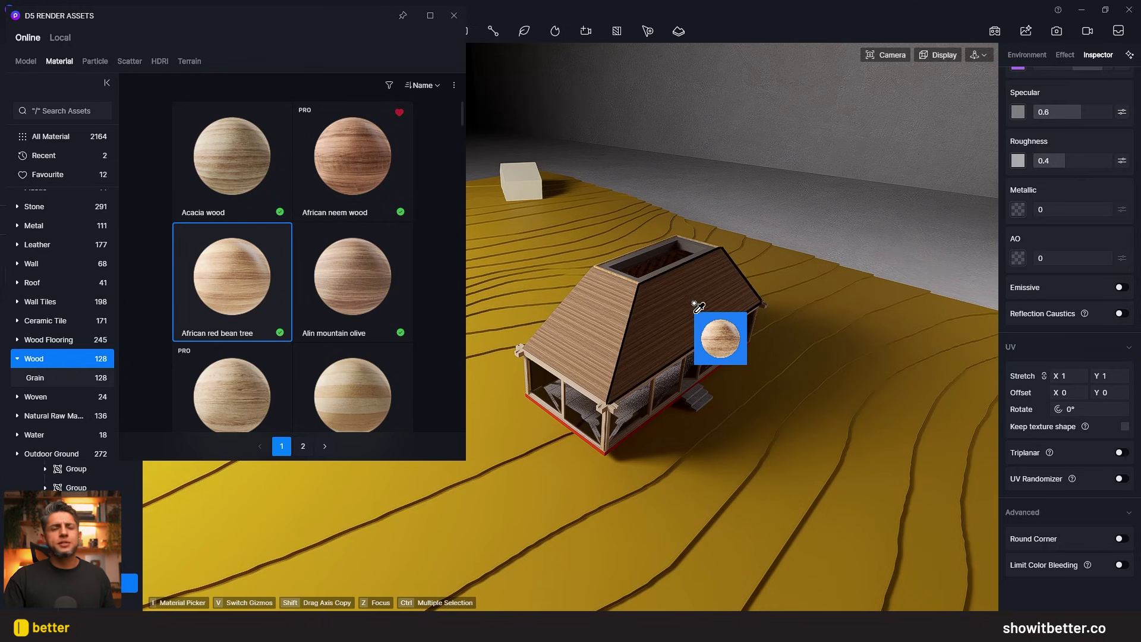
pyautogui.scroll(2, 577, 338)
pyautogui.scroll(3, 572, 334)
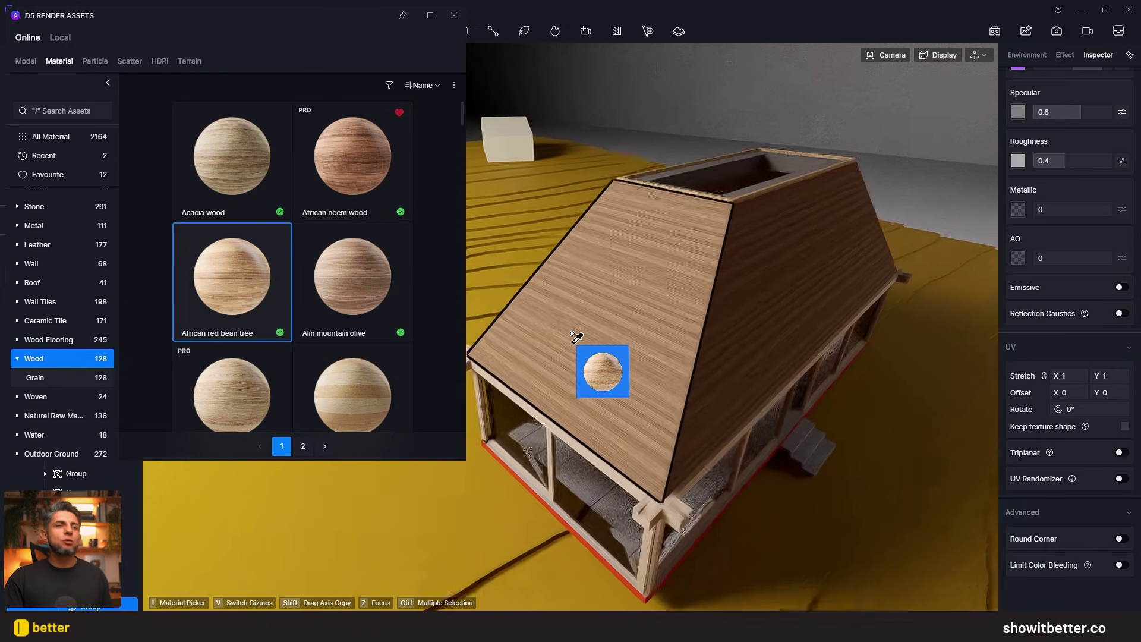
# - Pick the wood material on the cabin's roof, set its UV stretch to 0.05 and enable triplanar mapping
pyautogui.scroll(-1, 572, 334)
pyautogui.press('Escape')
pyautogui.press('i')
pyautogui.click(587, 334)
pyautogui.click(451, 13)
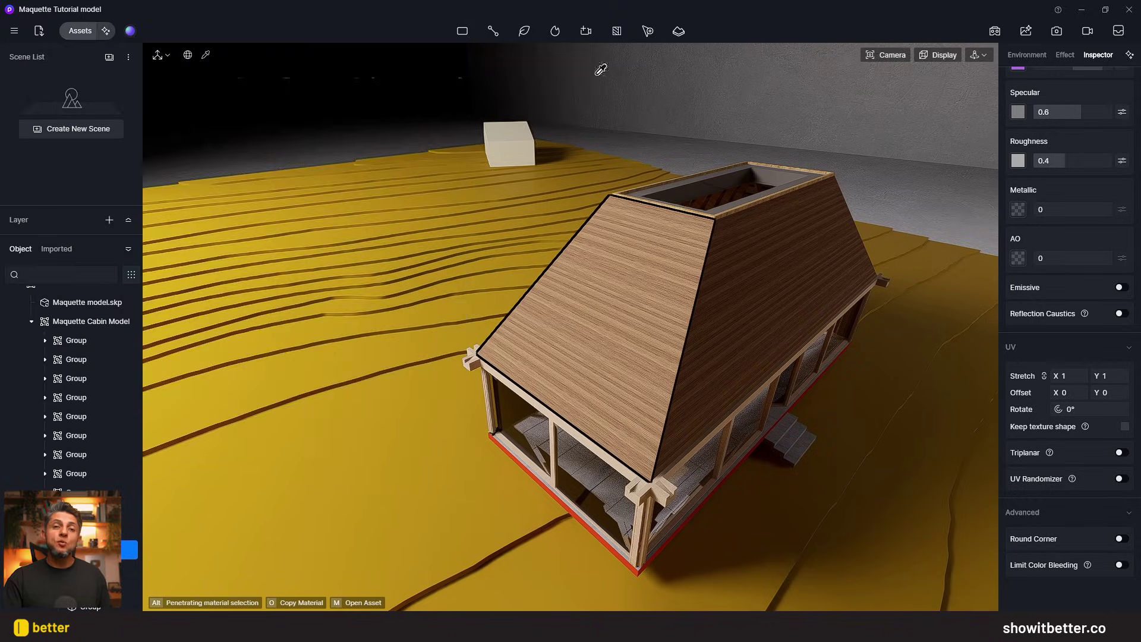
pyautogui.scroll(2, 1062, 95)
pyautogui.scroll(-2, 1118, 308)
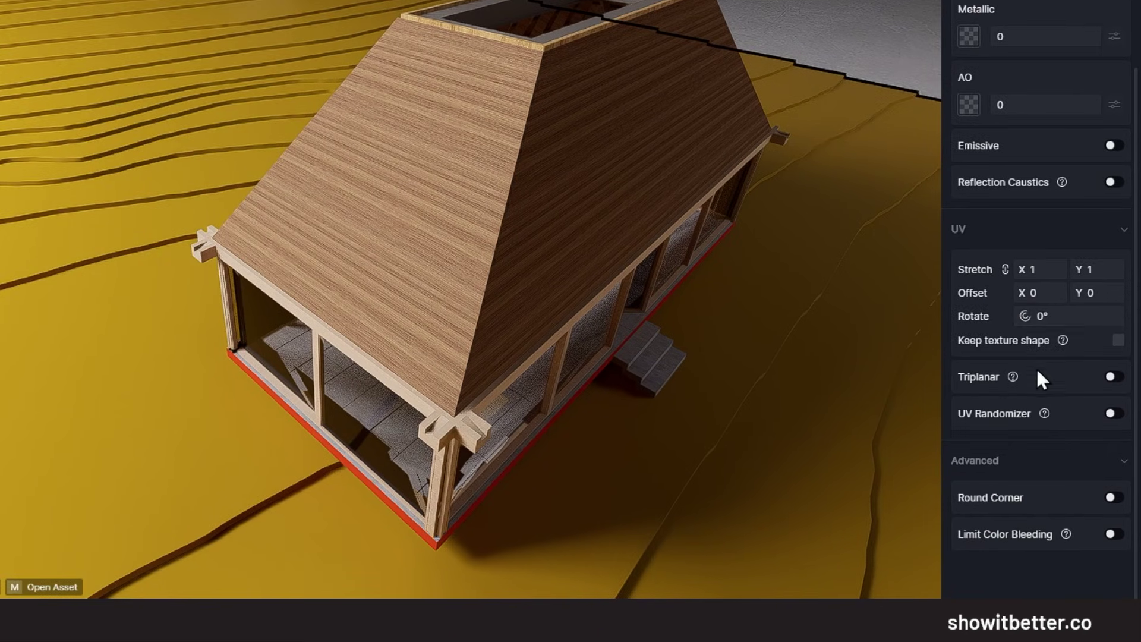
pyautogui.moveTo(1035, 272); pyautogui.dragTo(998, 273)
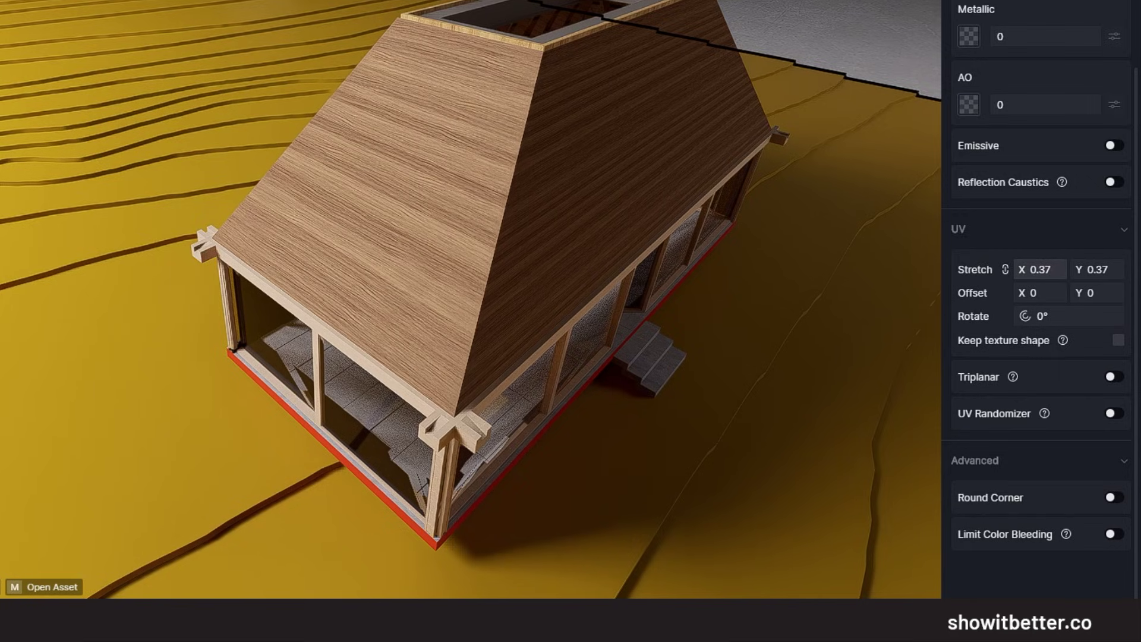
pyautogui.write('5')
pyautogui.press('Return')
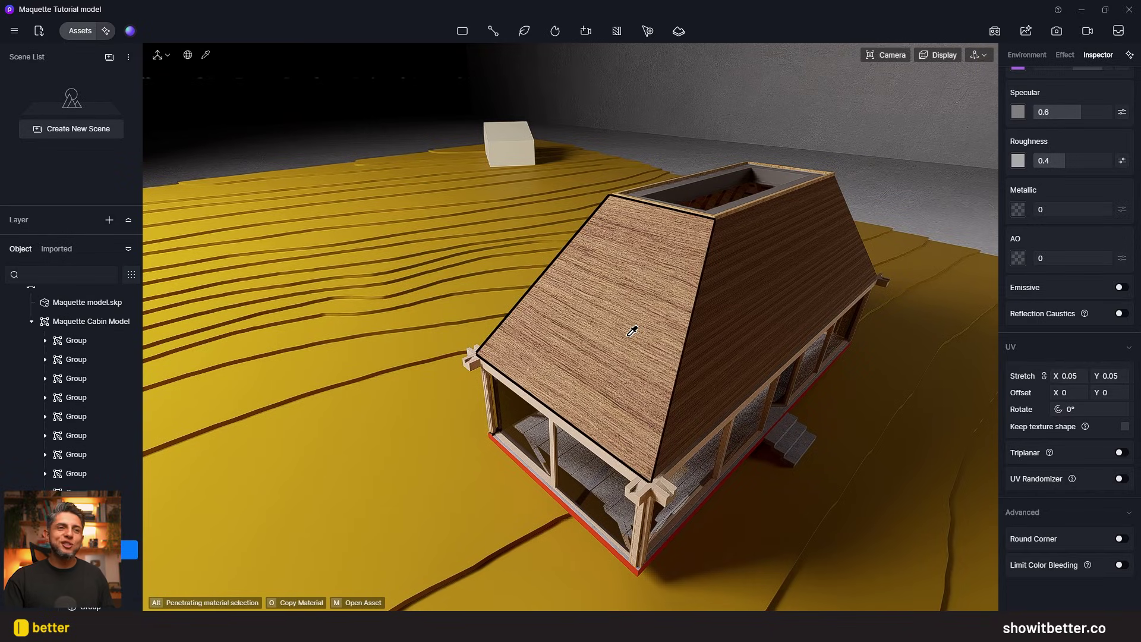
pyautogui.click(1121, 453)
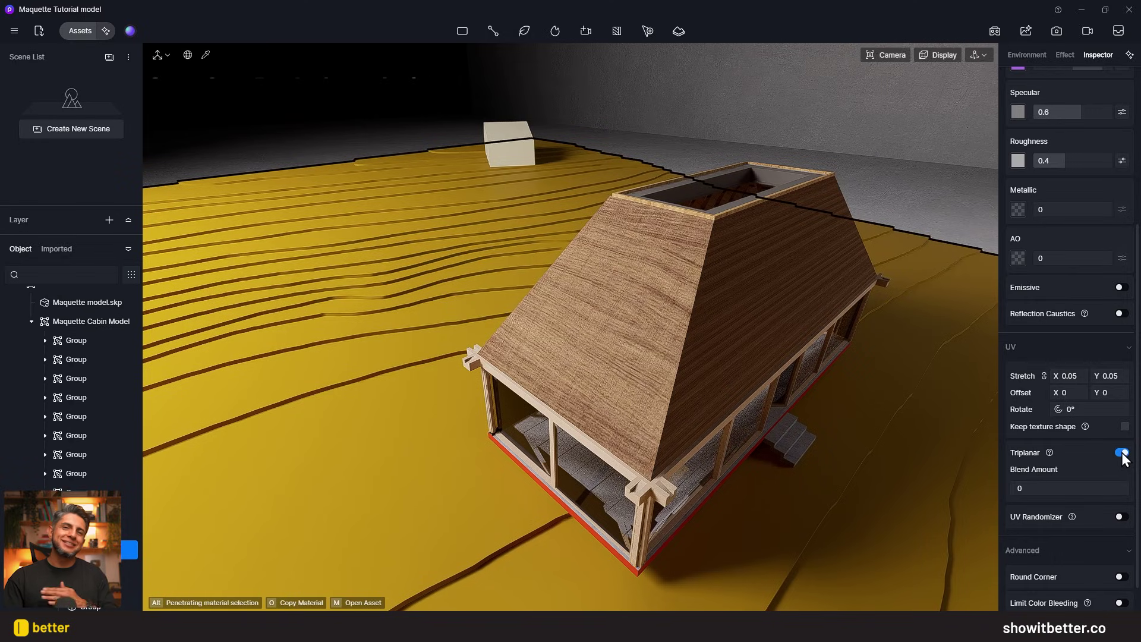
pyautogui.moveTo(701, 372); pyautogui.dragTo(669, 364, button='right')
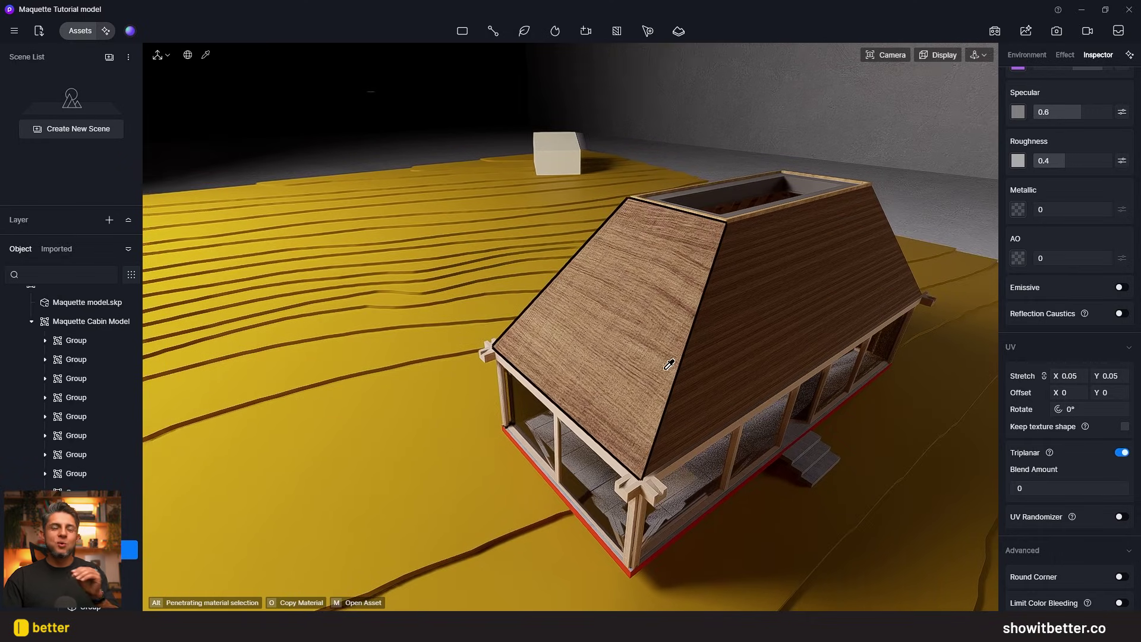
# - Copy the adjusted roof wood material onto the remaining roof faces and the cabin's frame parts
pyautogui.press('o')
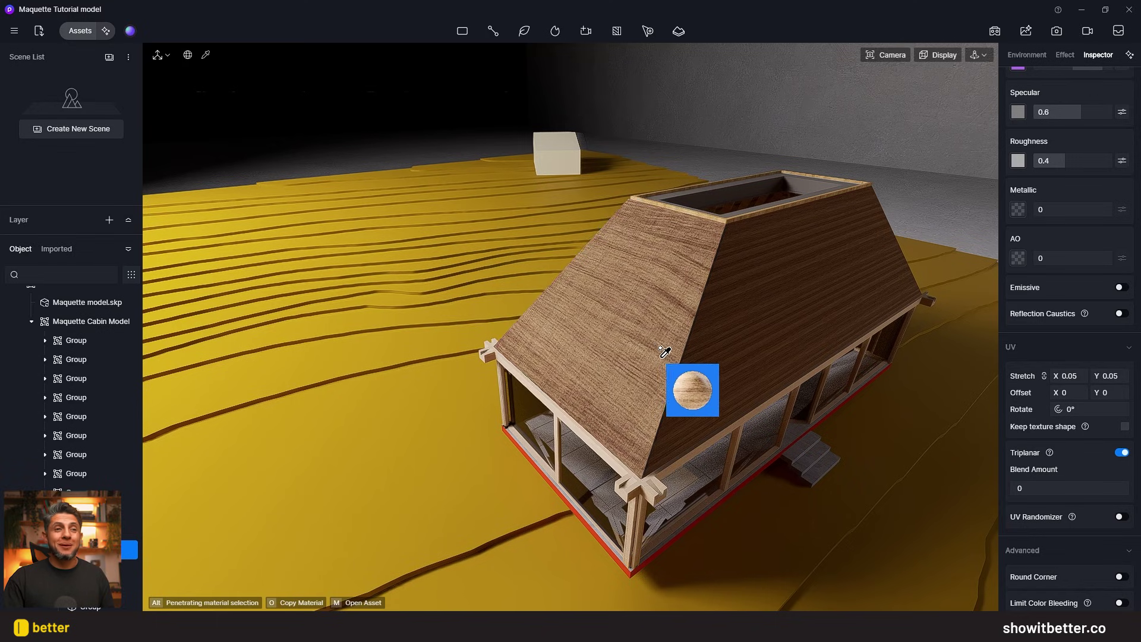
pyautogui.click(796, 360)
pyautogui.moveTo(795, 360); pyautogui.dragTo(331, 232, button='right')
pyautogui.click(331, 232)
pyautogui.moveTo(919, 416); pyautogui.dragTo(261, 274, button='right')
pyautogui.click(678, 211)
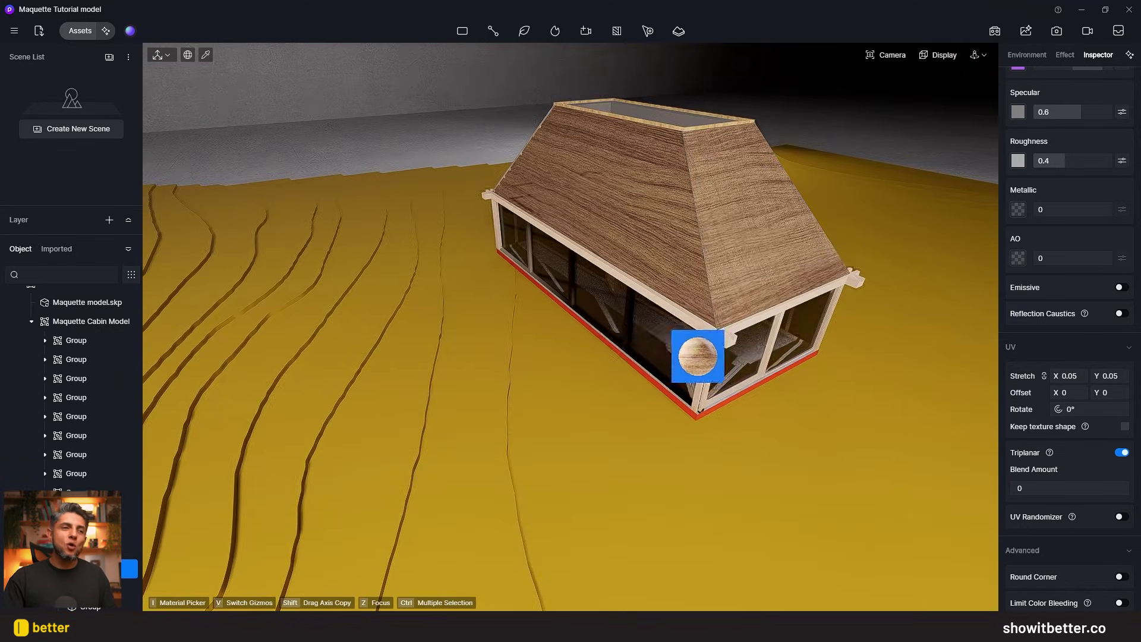
pyautogui.moveTo(670, 331); pyautogui.dragTo(688, 316, button='right')
pyautogui.scroll(5, 631, 334)
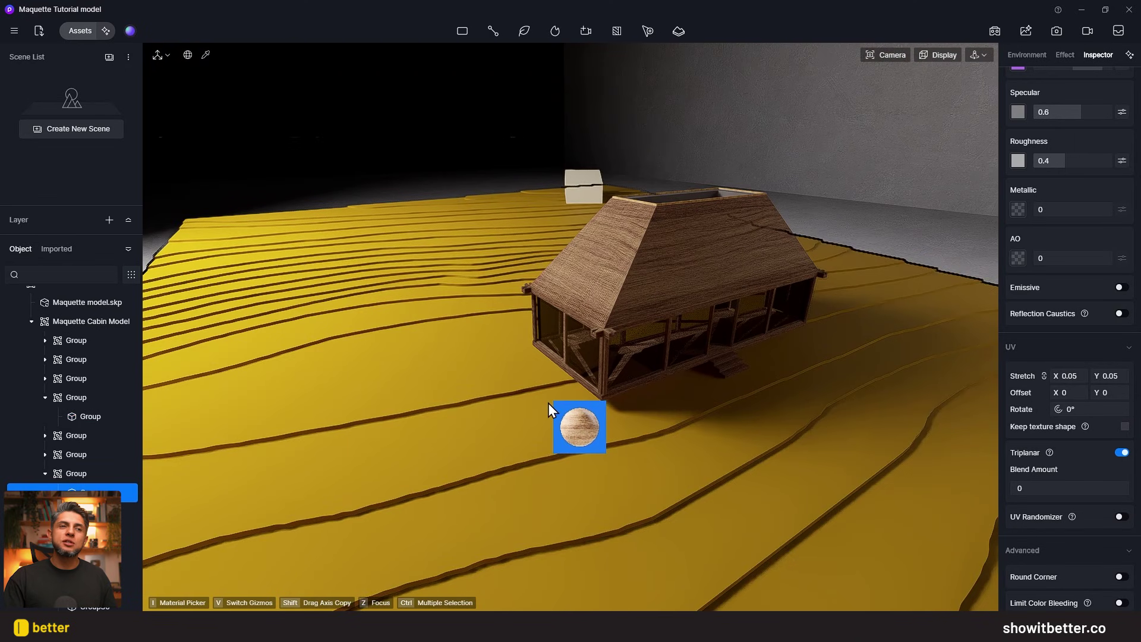
# - Apply the copied wood material to the terrain and shift its base color map to a lighter, less saturated tone
pyautogui.moveTo(548, 403); pyautogui.dragTo(548, 403)
pyautogui.scroll(-3, 548, 403)
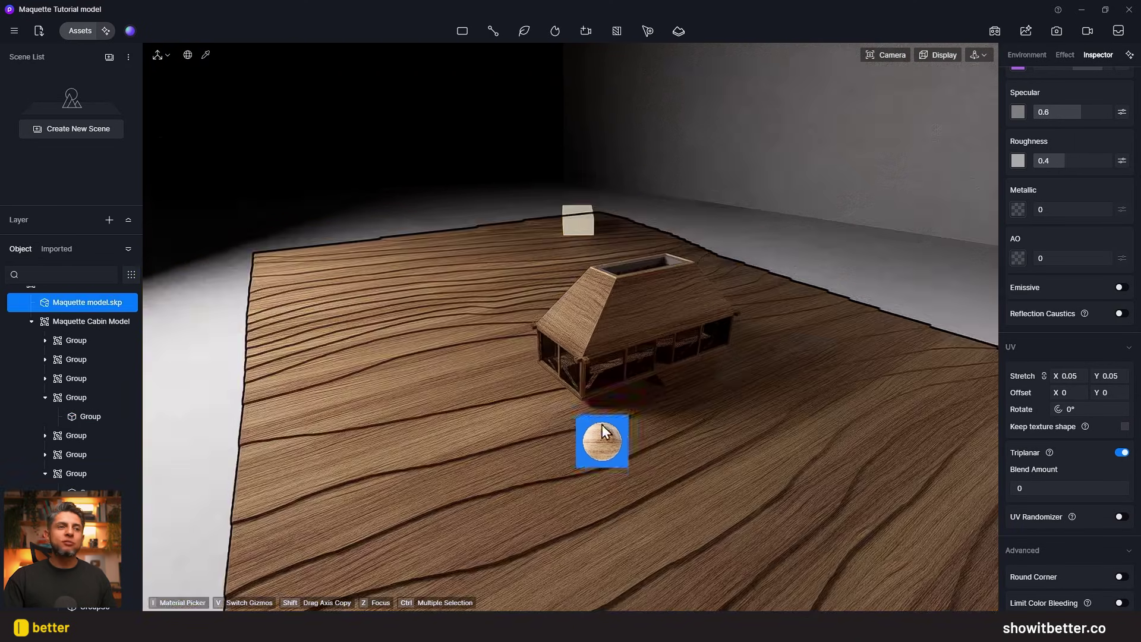
pyautogui.moveTo(604, 424); pyautogui.dragTo(650, 453, button='middle')
pyautogui.moveTo(649, 453); pyautogui.dragTo(650, 454)
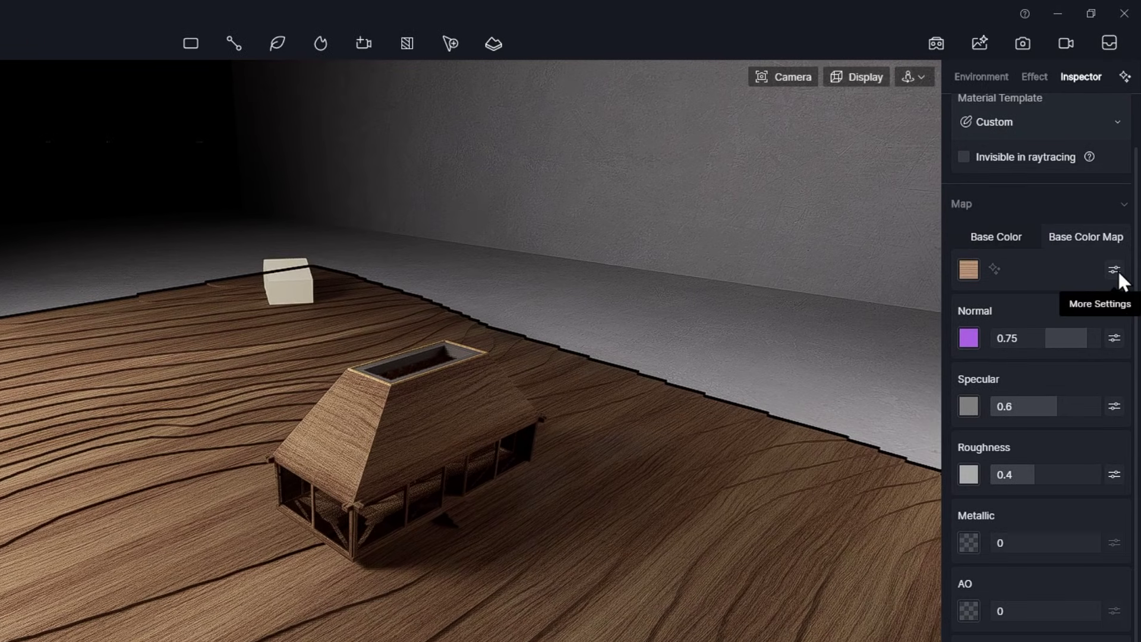
pyautogui.click(1115, 270)
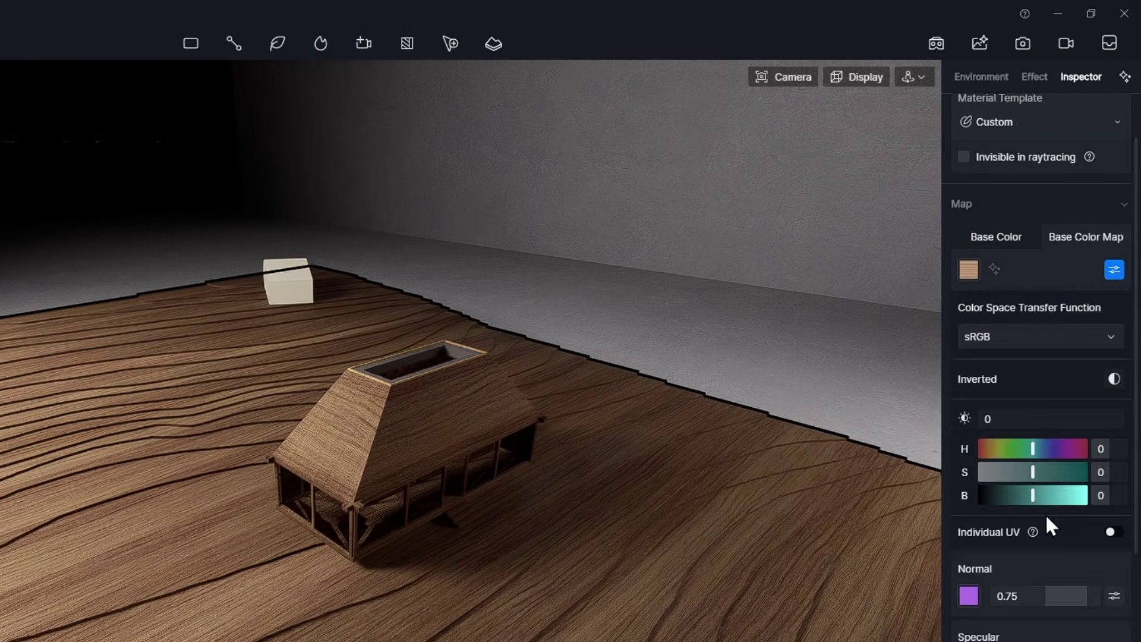
pyautogui.moveTo(1039, 495); pyautogui.dragTo(1050, 495)
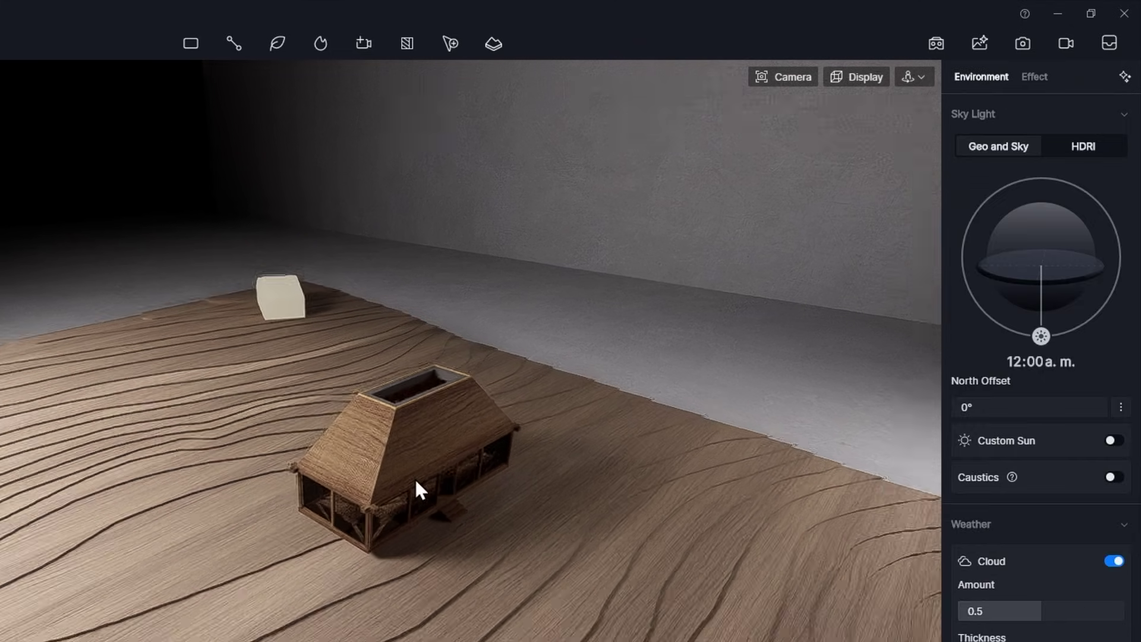
# - Apply the Alin mountain olive wood material to the stepped block on the terrain and reduce its UV stretch to about 0.04
pyautogui.scroll(2, 637, 349)
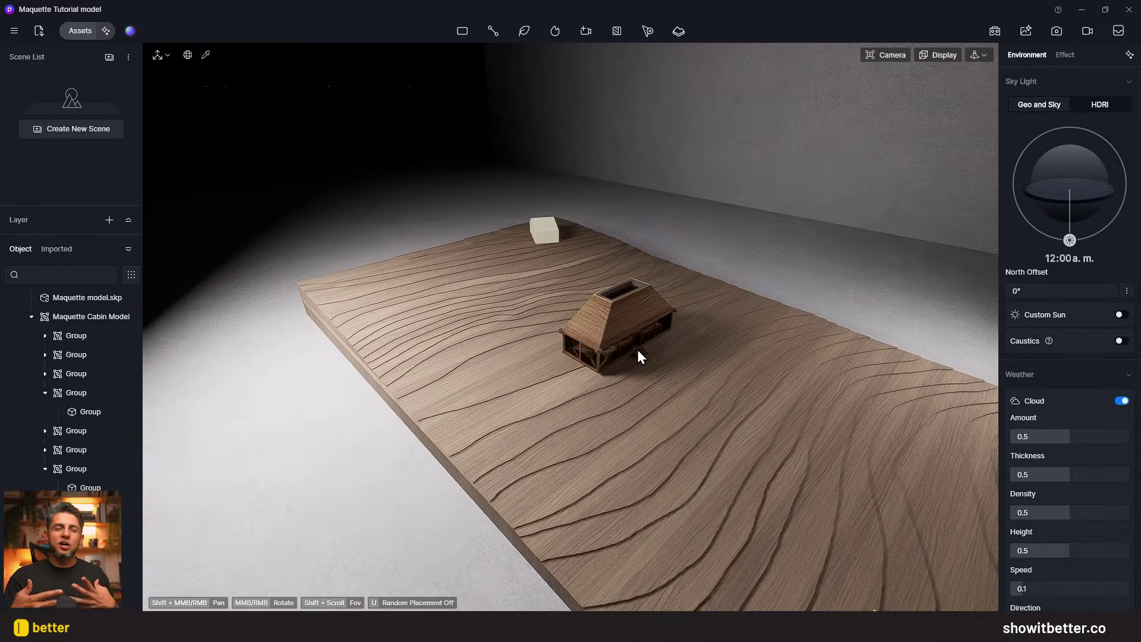
pyautogui.scroll(-3, 635, 350)
pyautogui.moveTo(630, 329); pyautogui.dragTo(708, 461, button='middle')
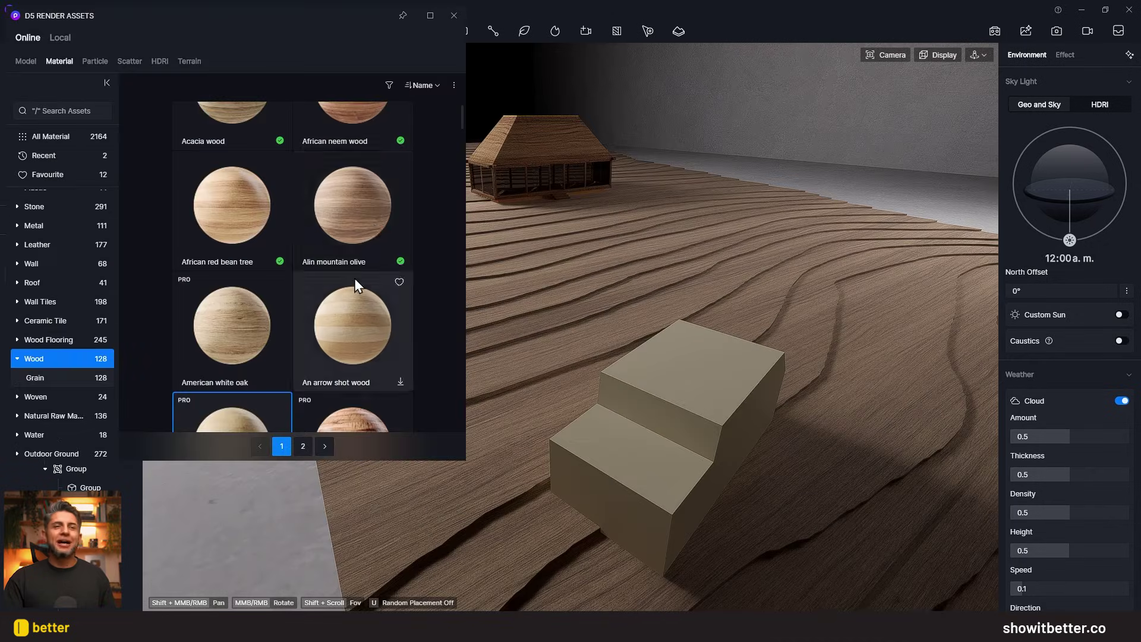
pyautogui.moveTo(353, 255); pyautogui.dragTo(713, 366)
pyautogui.scroll(-2, 1132, 435)
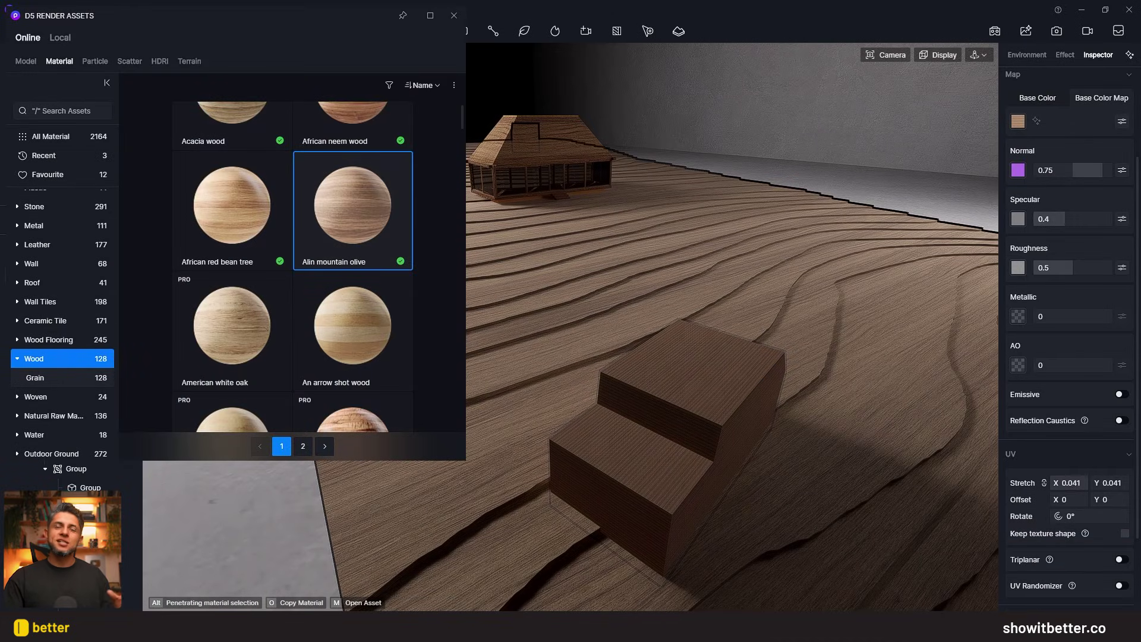
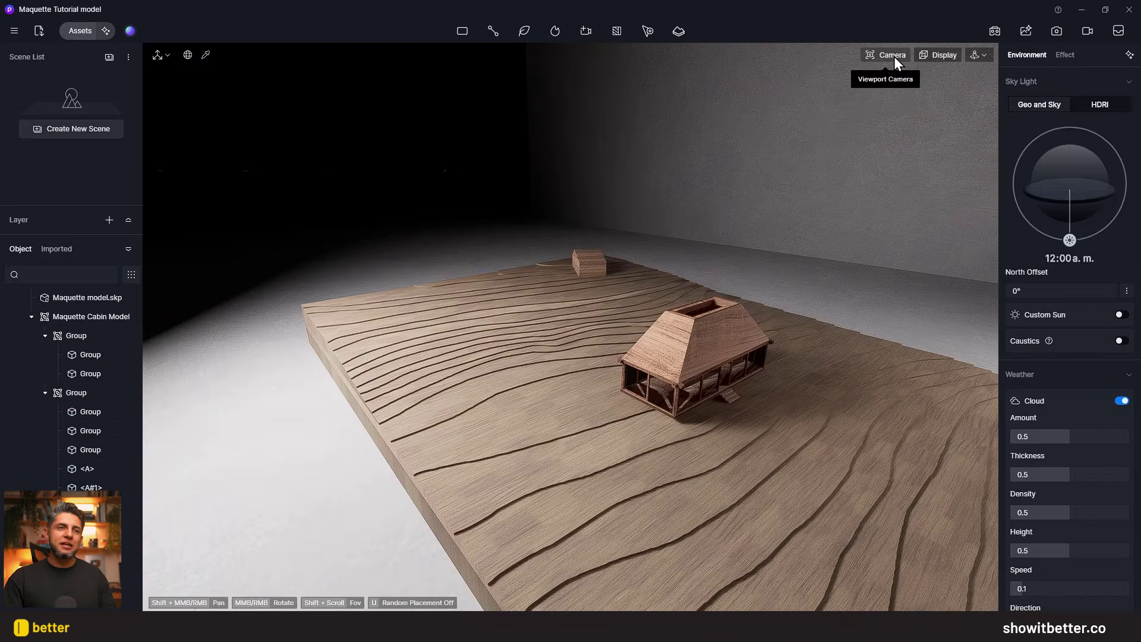
# - Narrow the viewport camera's field of view to about 37.2° (53 mm) and frame the maquette from a higher angle
pyautogui.click(896, 57)
pyautogui.moveTo(874, 137); pyautogui.dragTo(856, 138)
pyautogui.scroll(-3, 667, 277)
pyautogui.moveTo(667, 249); pyautogui.dragTo(667, 277, button='middle')
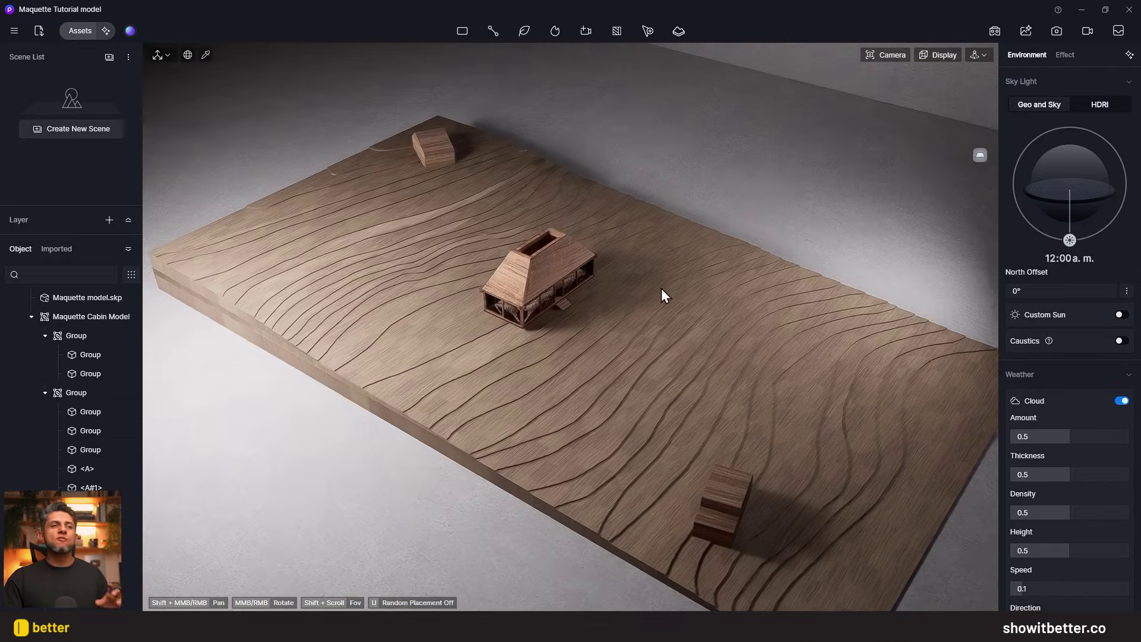
pyautogui.click(886, 54)
pyautogui.moveTo(896, 119); pyautogui.dragTo(906, 119)
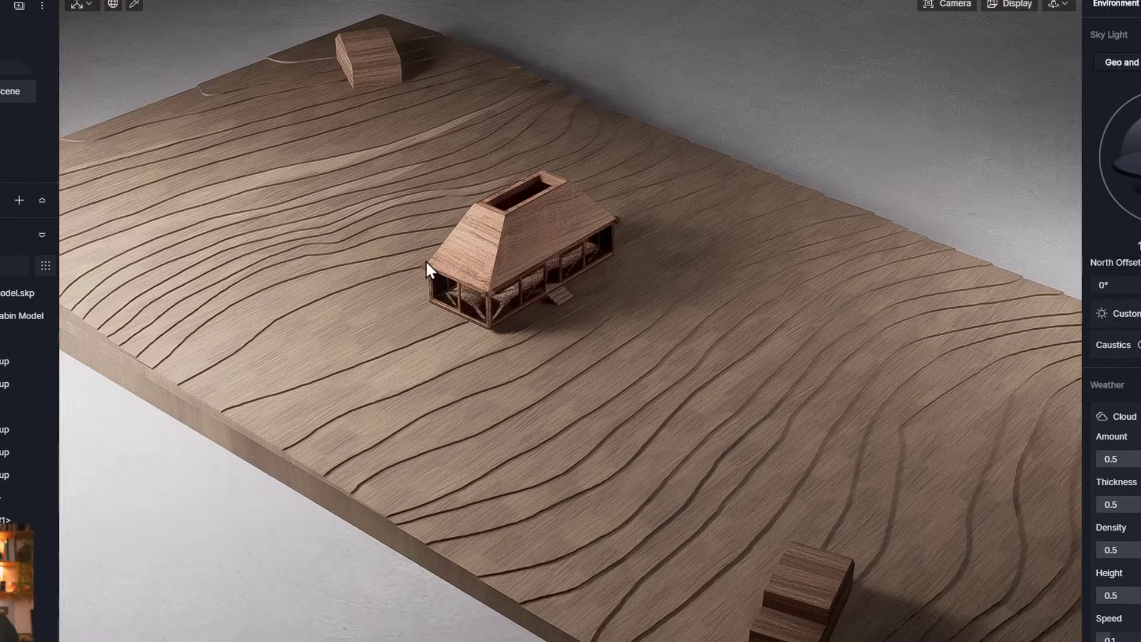
# - Fine-tune the camera's field of view for a closer shot of the cabin and save the view as a scene
pyautogui.scroll(4, 435, 264)
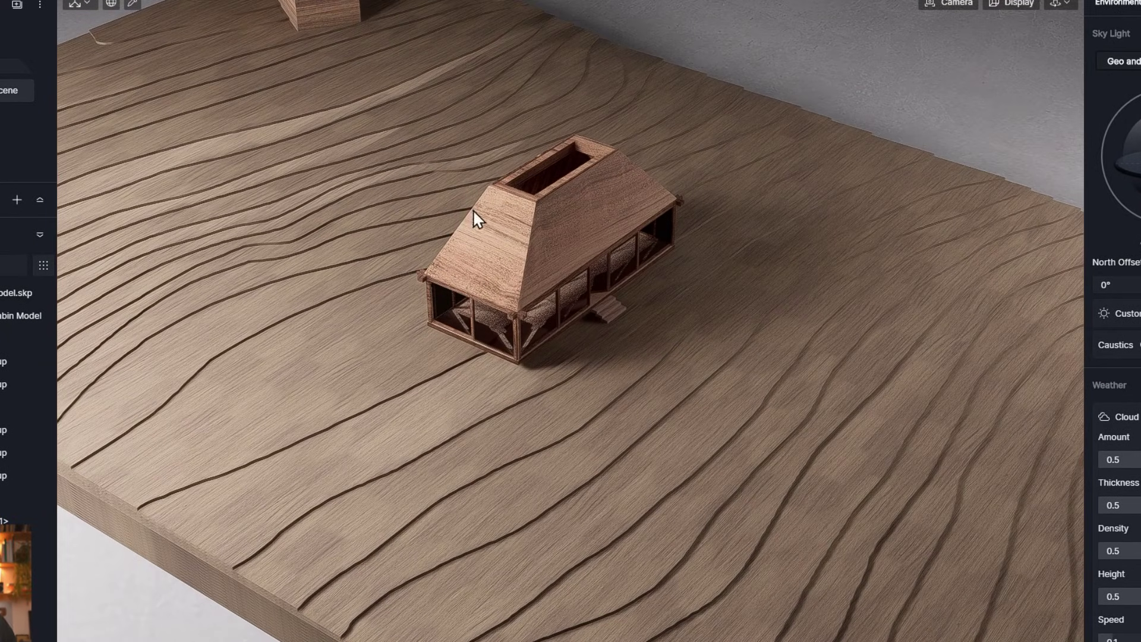
pyautogui.click(947, 4)
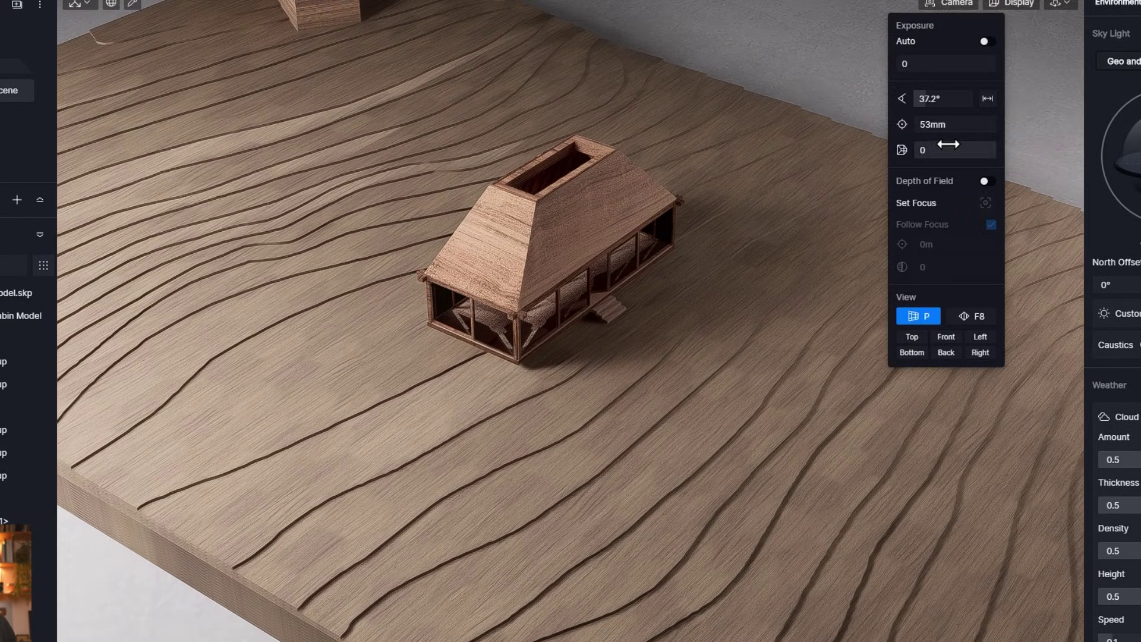
pyautogui.moveTo(921, 105); pyautogui.dragTo(925, 104)
pyautogui.moveTo(552, 267); pyautogui.dragTo(570, 274, button='middle')
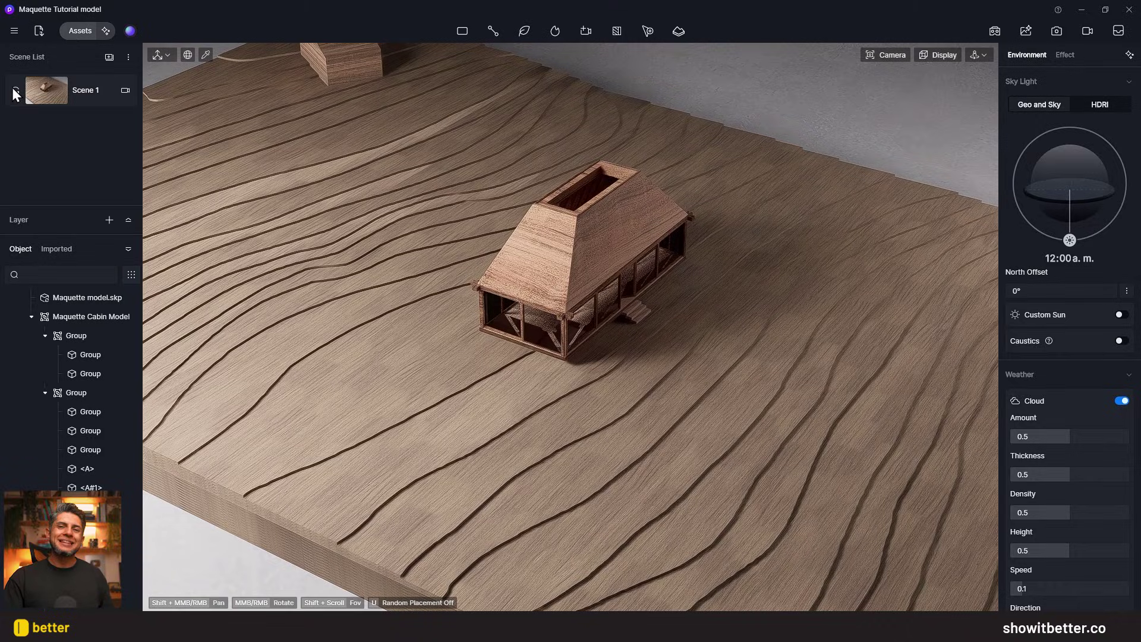
pyautogui.click(885, 54)
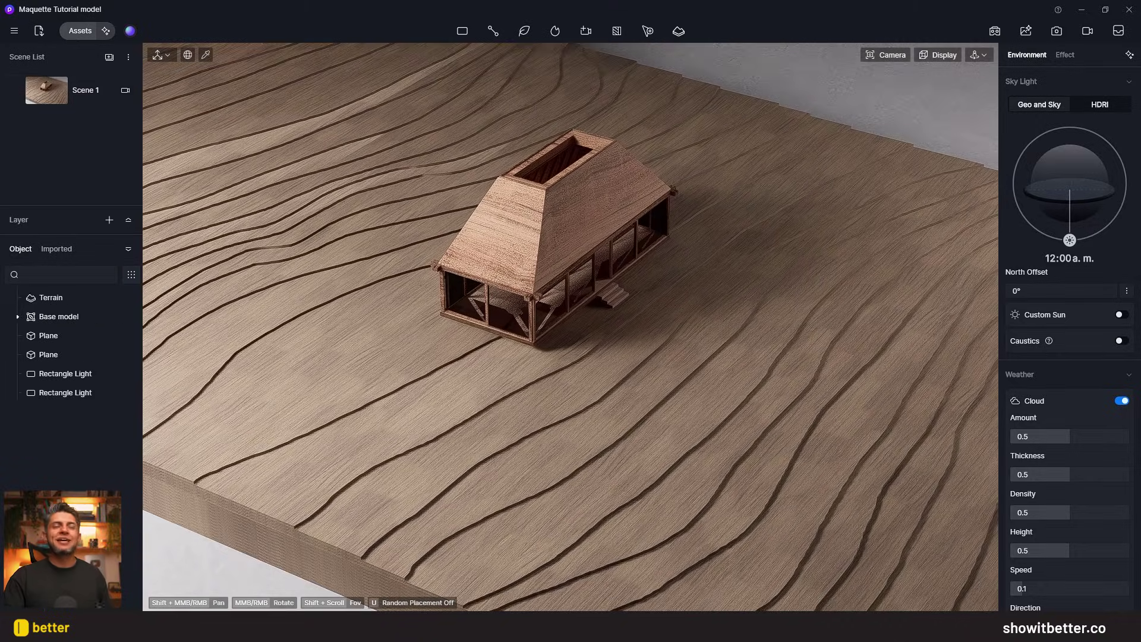
# - Place the Lowpoly Plant 06 tree from the stylized lowpoly vegetation models on the terrain behind the cabin
pyautogui.click(79, 30)
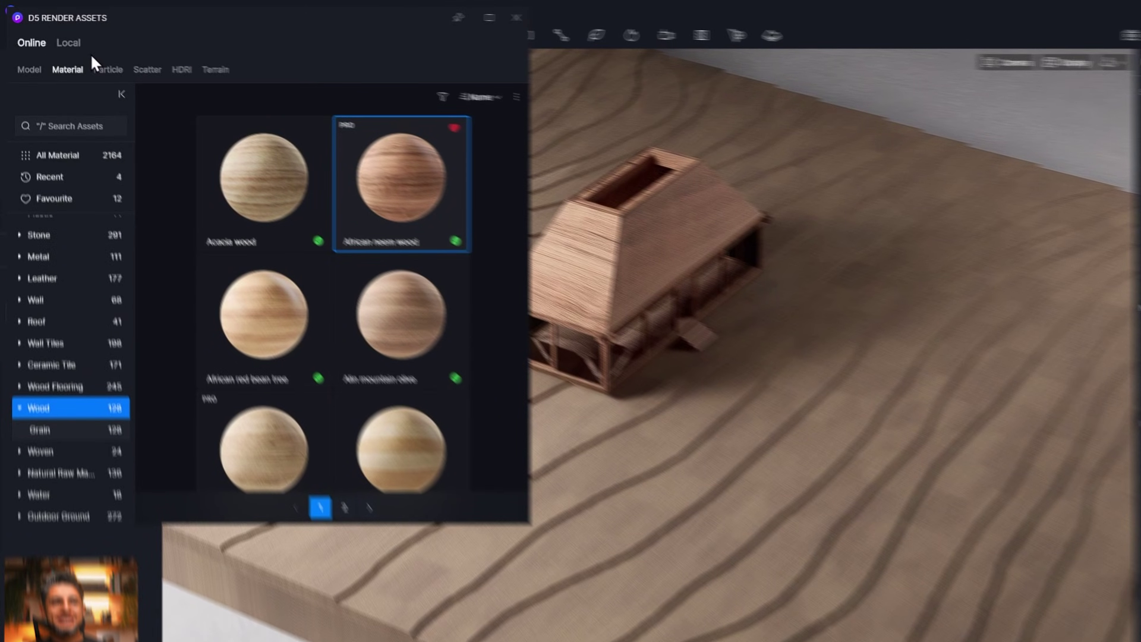
pyautogui.click(26, 56)
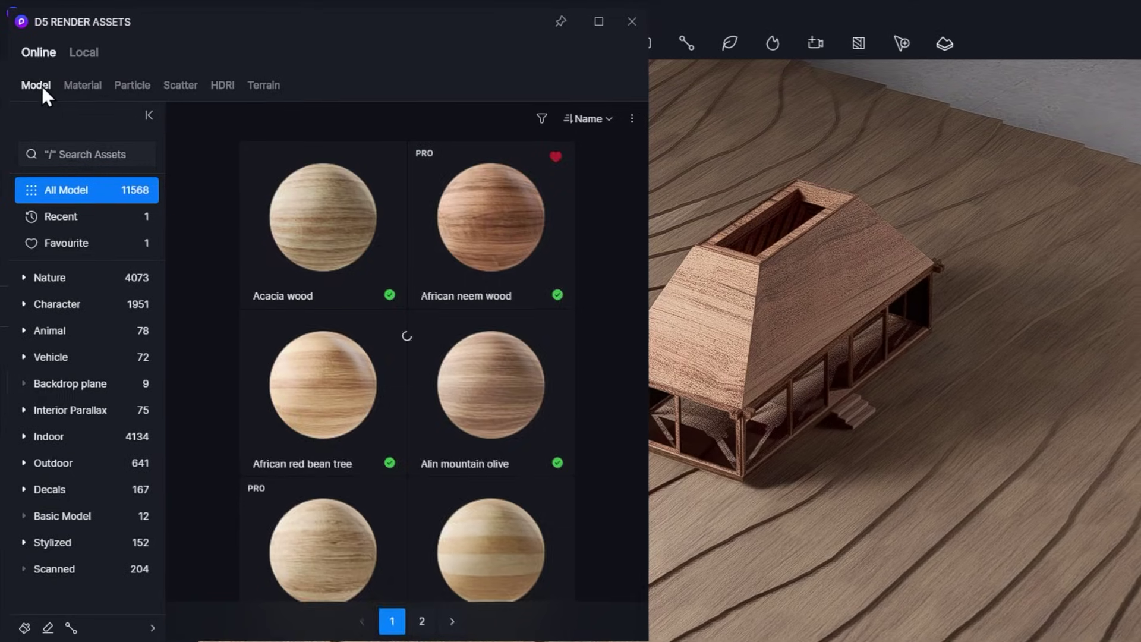
pyautogui.click(69, 520)
pyautogui.scroll(-1, 73, 547)
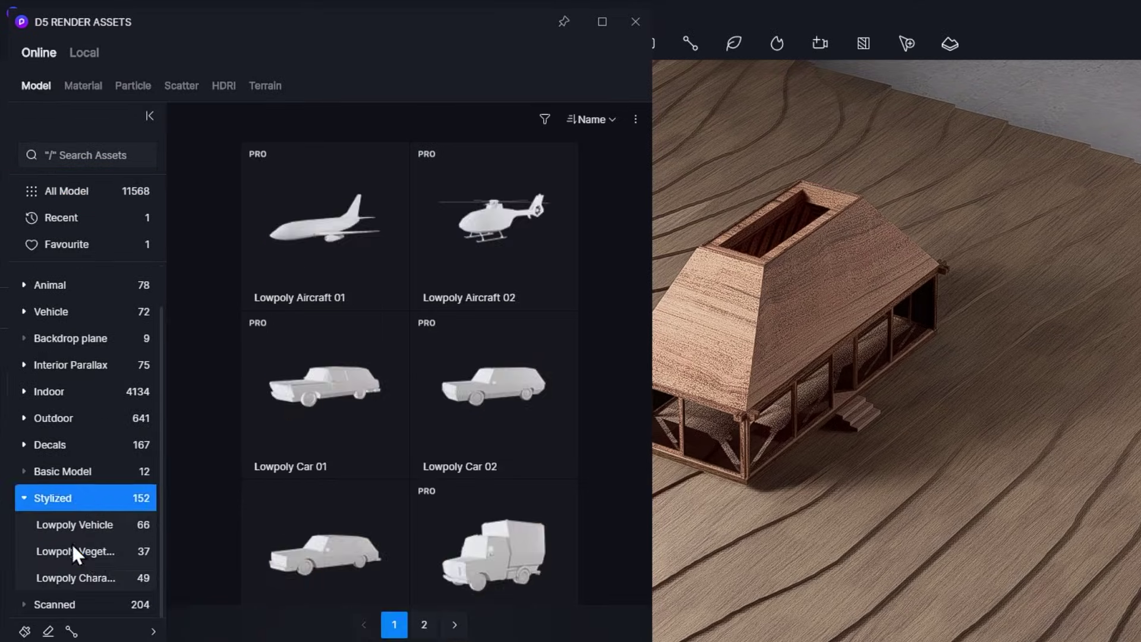
pyautogui.click(77, 548)
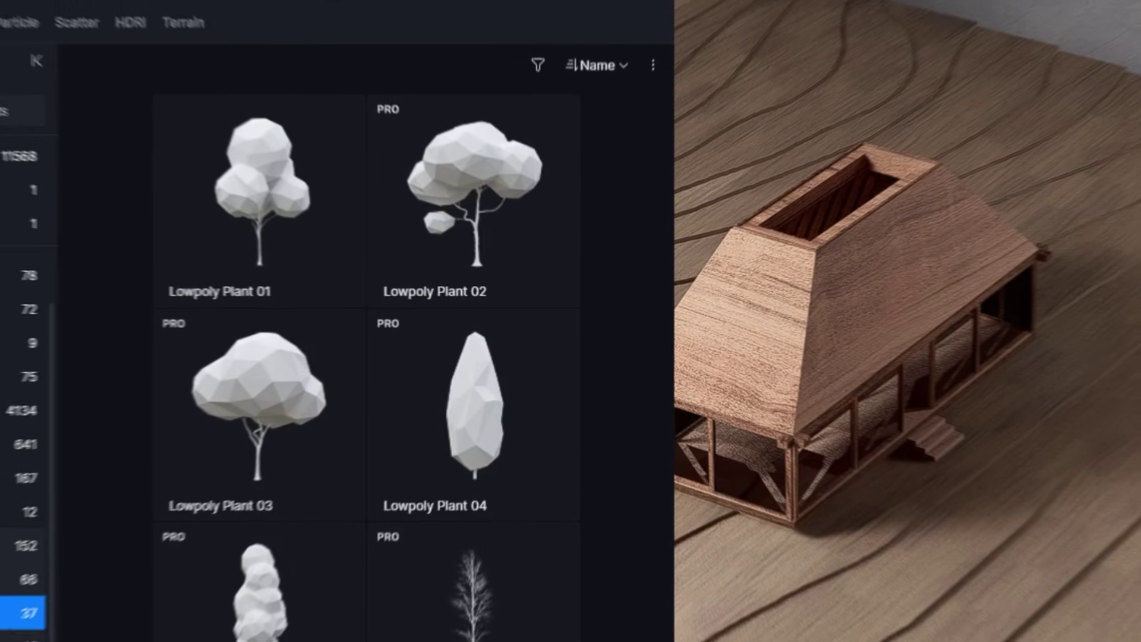
pyautogui.scroll(-3, 470, 410)
pyautogui.click(512, 431)
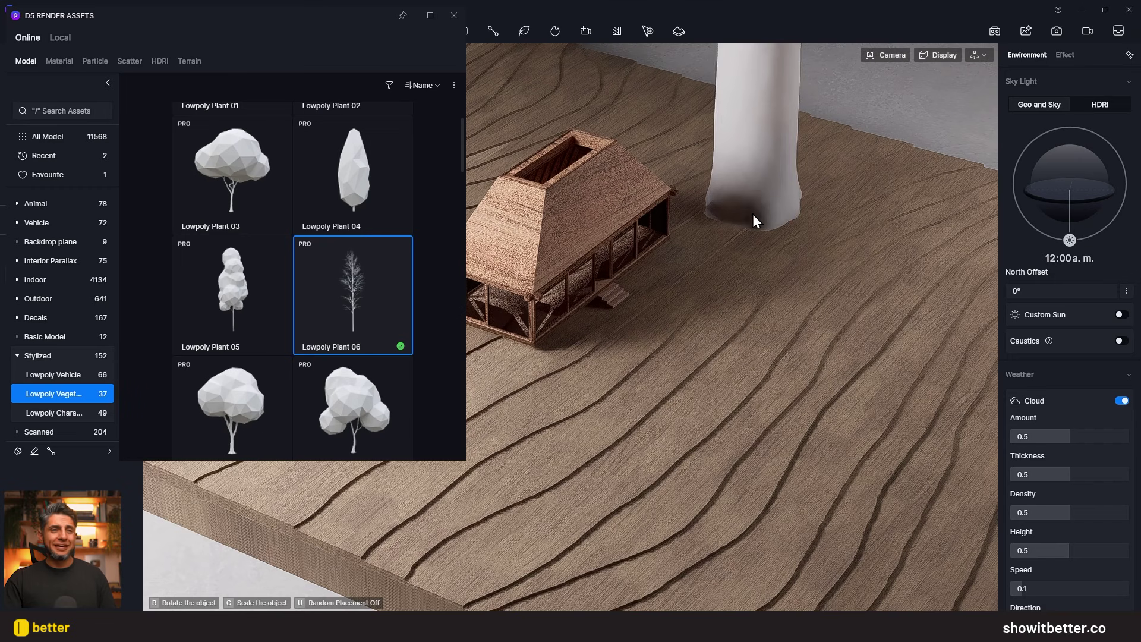
pyautogui.click(752, 216)
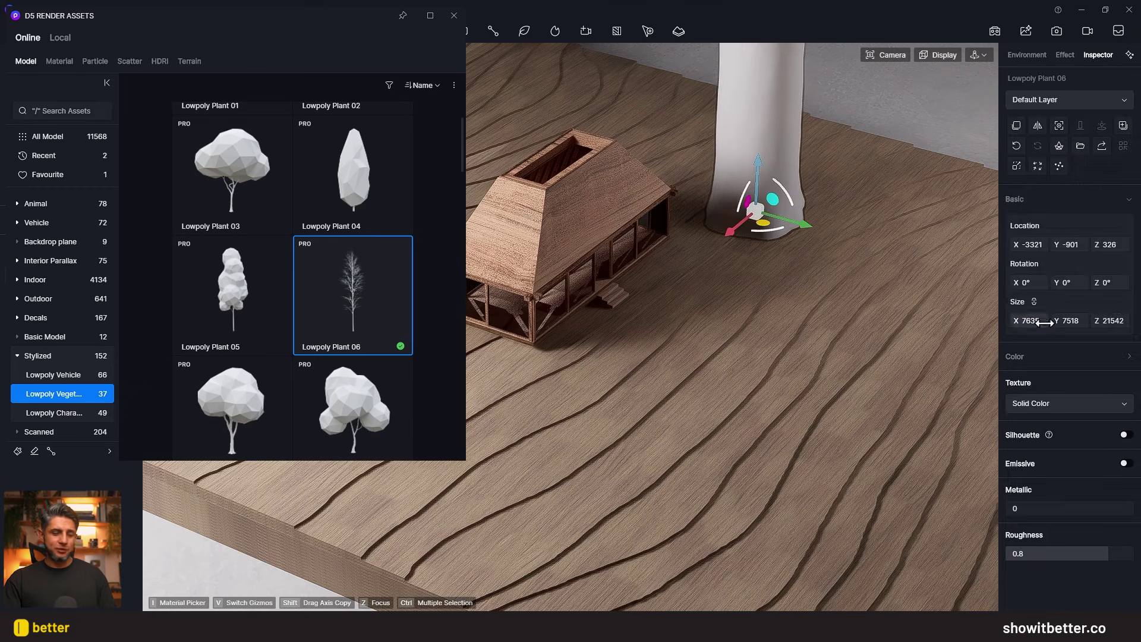
# - Scale the Lowpoly Plant 06 tree to 286 × 282 × 807 and duplicate it at several spots around the cabin
pyautogui.hotkey('ctrl', 'd')
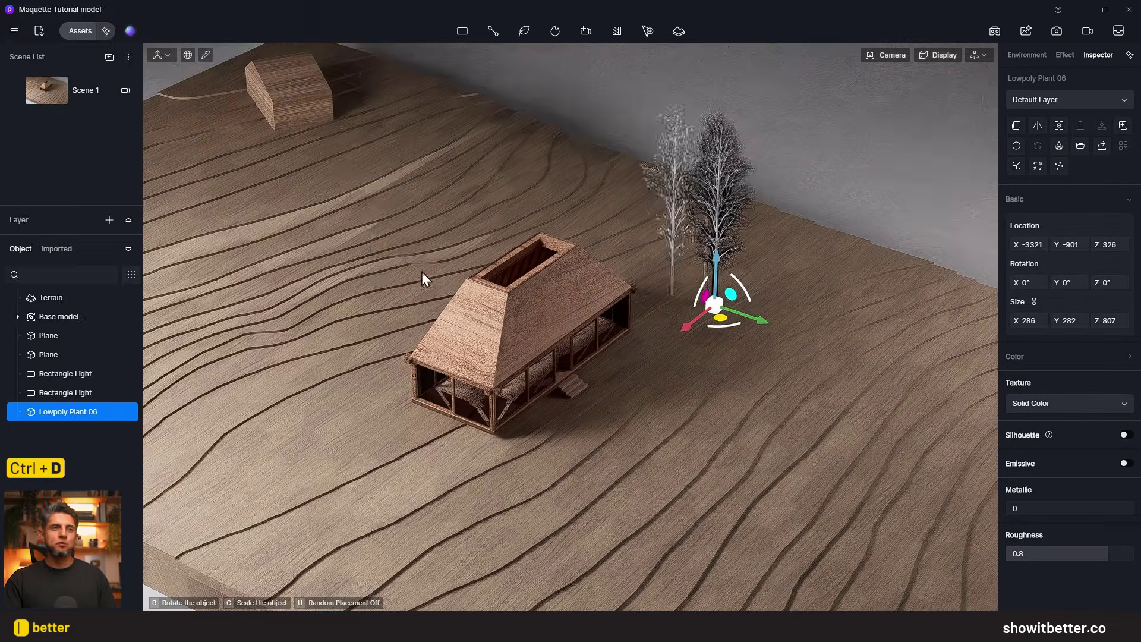
pyautogui.click(374, 262)
pyautogui.click(509, 148)
pyautogui.hotkey('ctrl', 'd')
pyautogui.click(558, 487)
pyautogui.hotkey('ctrl', 'd')
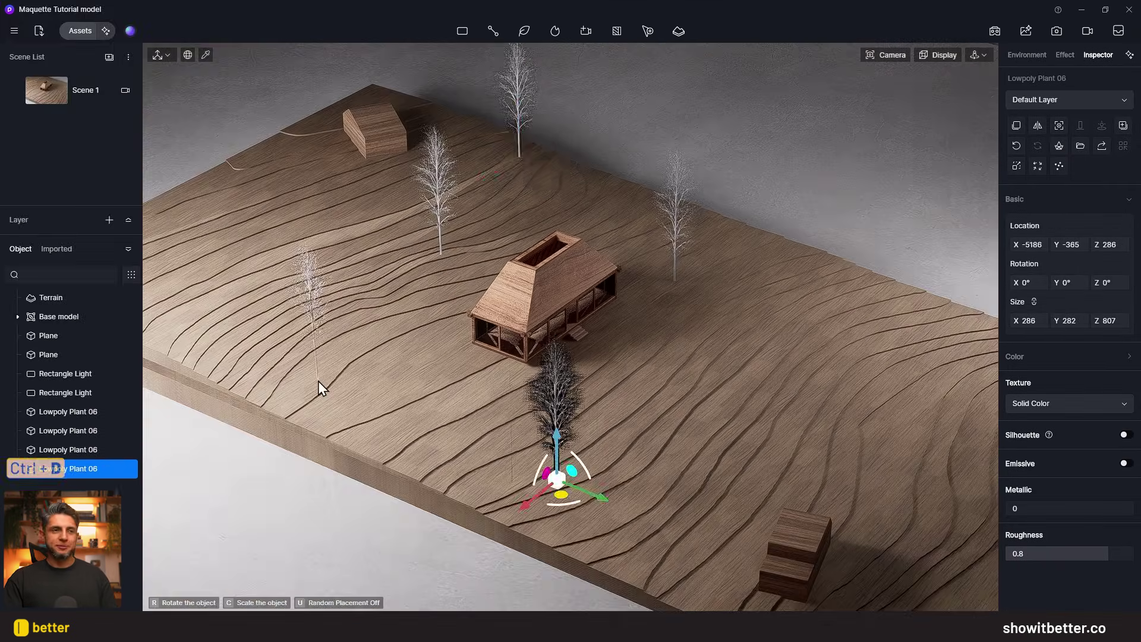
pyautogui.click(309, 385)
pyautogui.hotkey('ctrl', 'd')
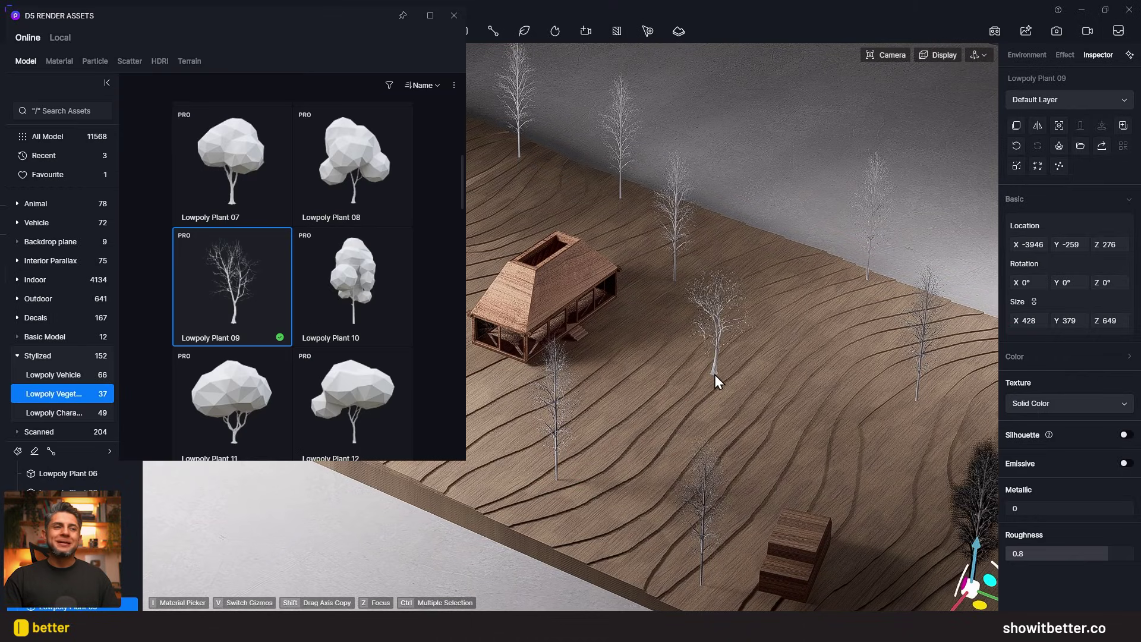
# - Place a Lowpoly Plant 09 tree beside the cabin, scale it to 373 × 330 × 565 and spread copies across the terrain
pyautogui.click(714, 375)
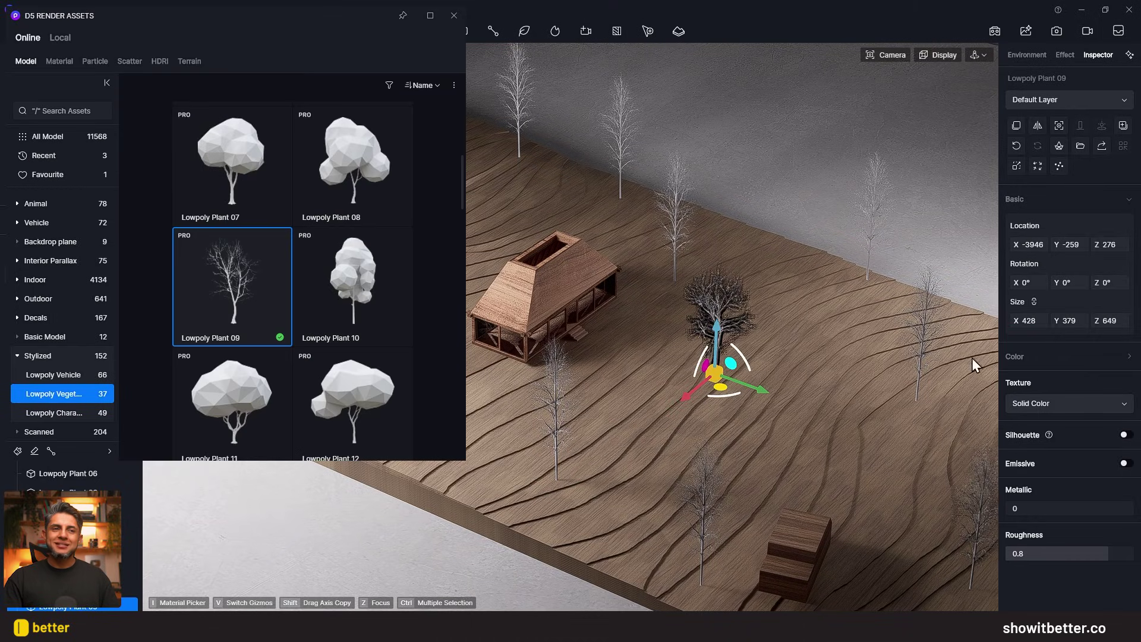
pyautogui.moveTo(1017, 320); pyautogui.dragTo(1016, 320)
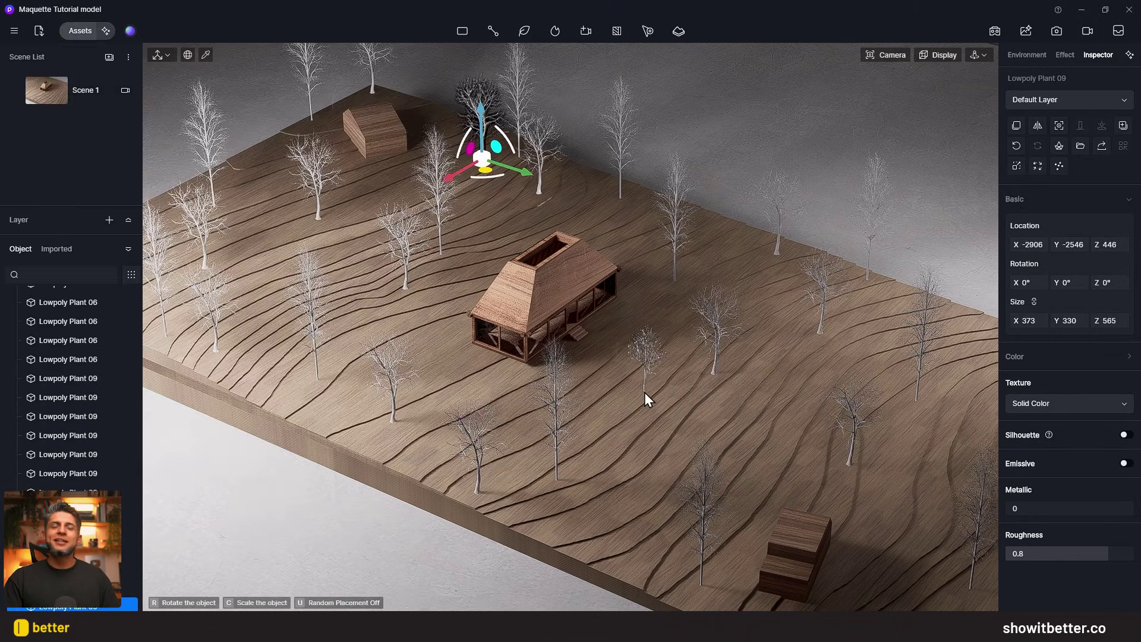
pyautogui.click(644, 392)
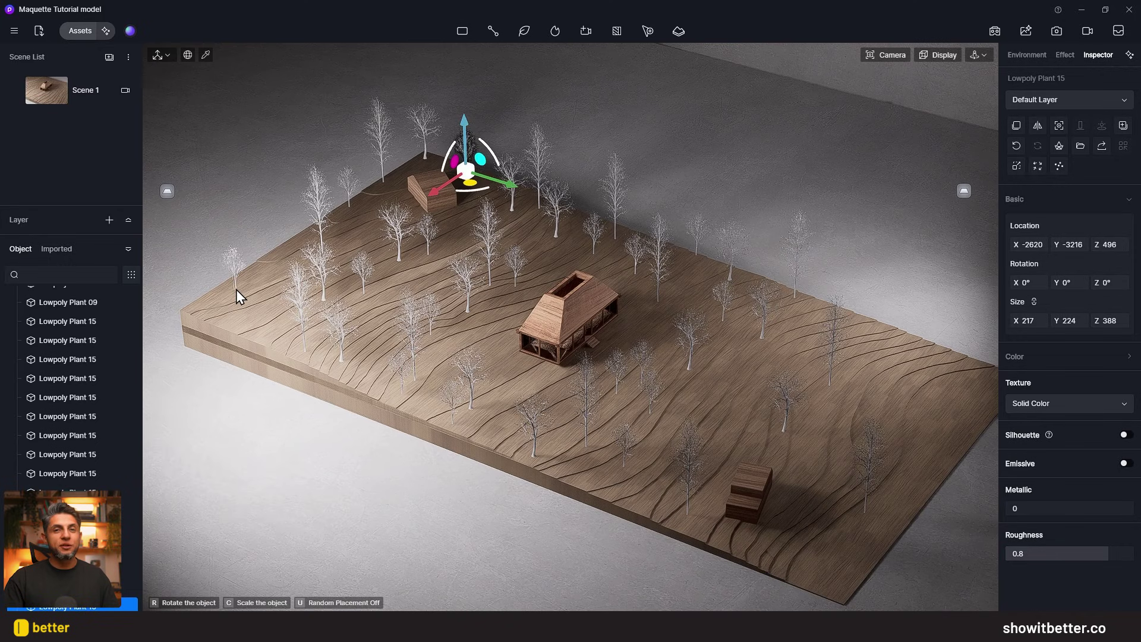
# - Place another Lowpoly Plant 15 copy near the outer edge of the terrain
pyautogui.click(236, 290)
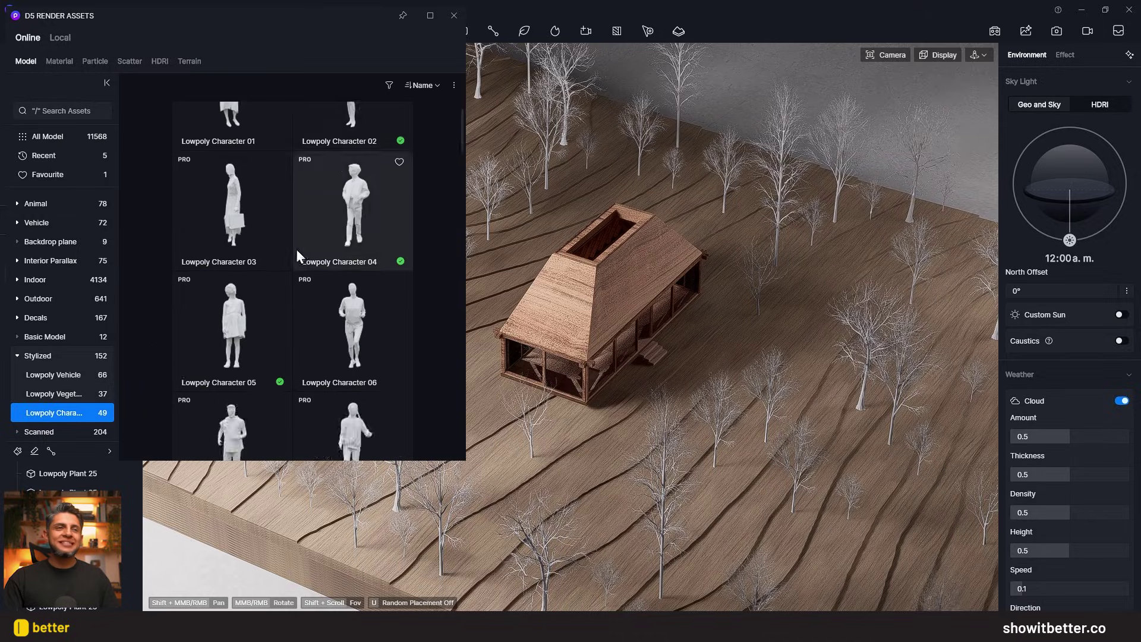
# - Place Lowpoly Character 04, scaled to 35 × 48 × 97, and Lowpoly Character 02 in front of the cabin's steps
pyautogui.scroll(2, 296, 248)
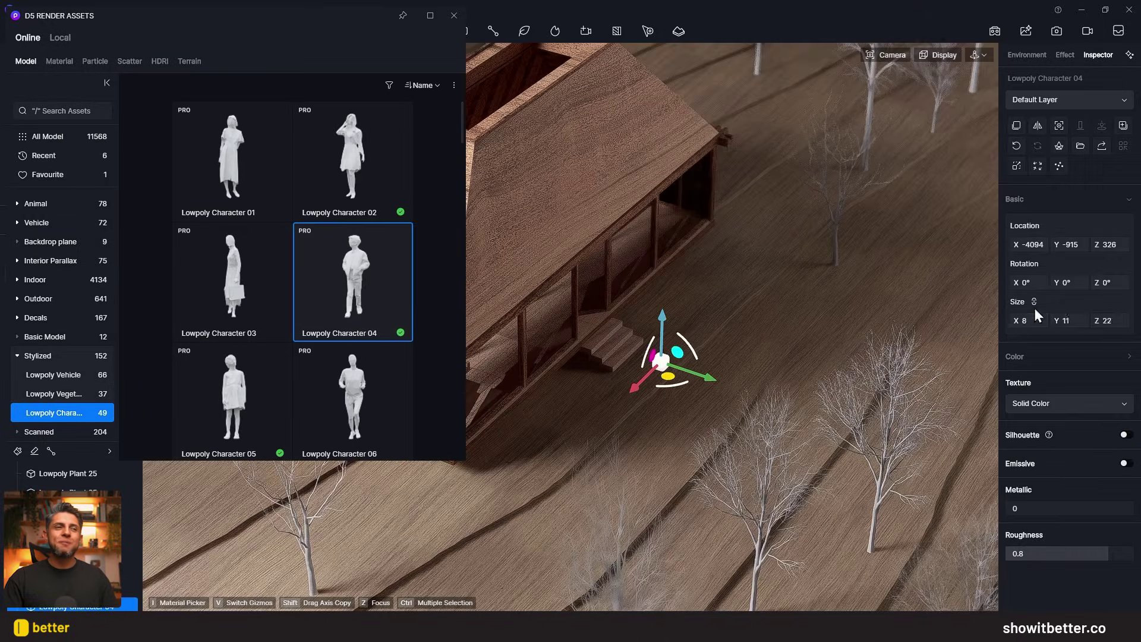
pyautogui.click(355, 169)
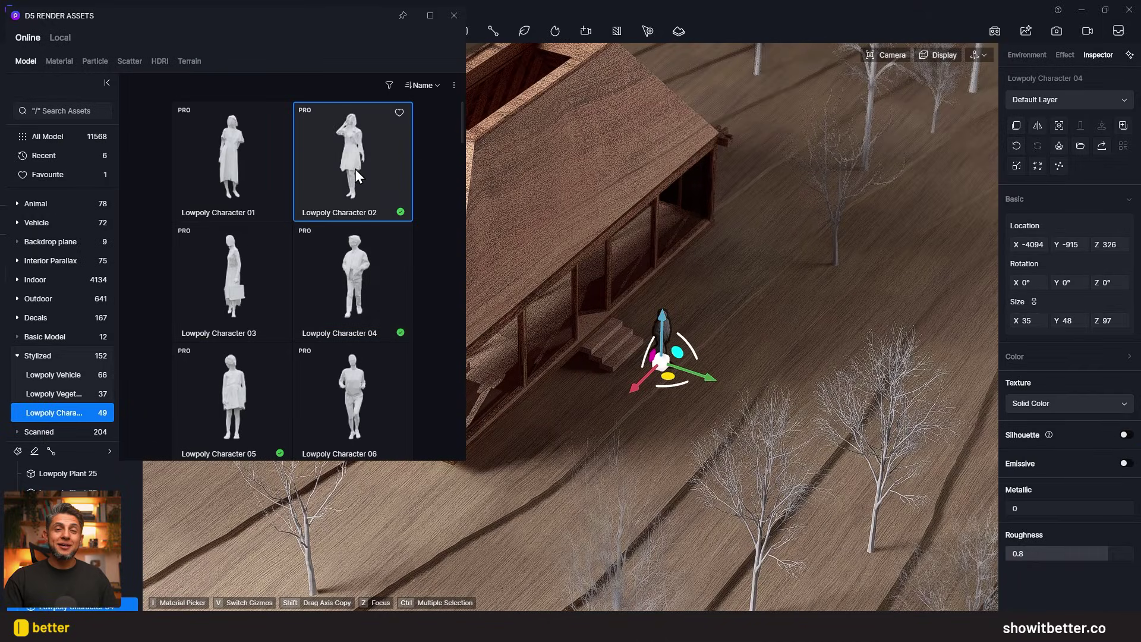
pyautogui.click(718, 352)
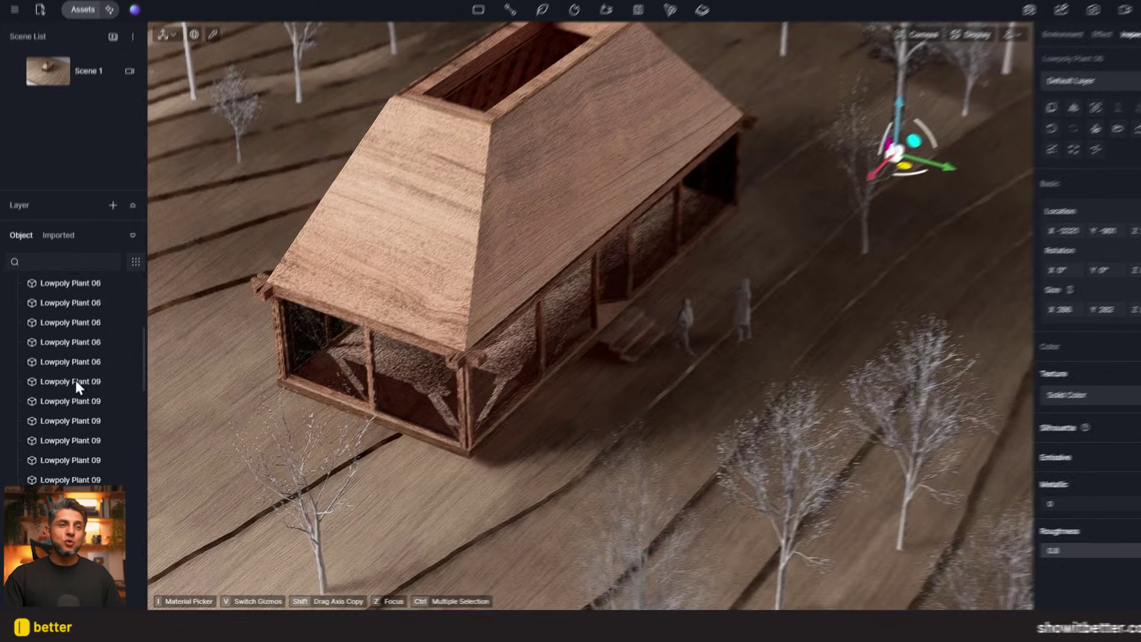
# - Select all the lowpoly plants in the object list and set their texture to Wood Grain3
pyautogui.scroll(-7, 76, 381)
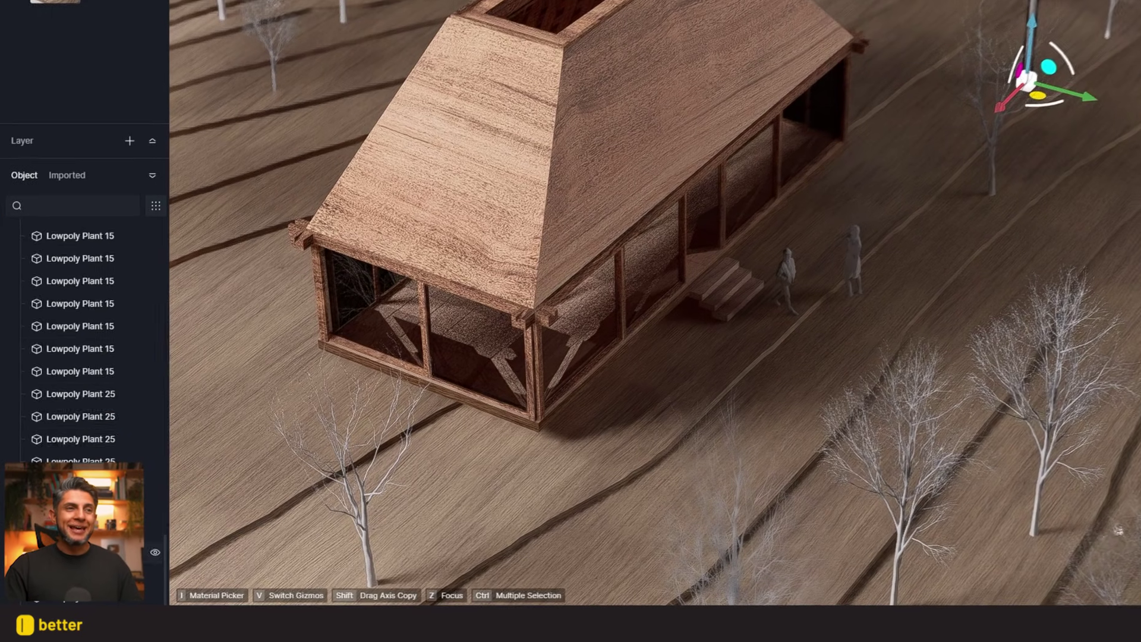
pyautogui.keyDown('shift'); pyautogui.click(73, 467); pyautogui.keyUp('shift')
pyautogui.scroll(-3, 633, 334)
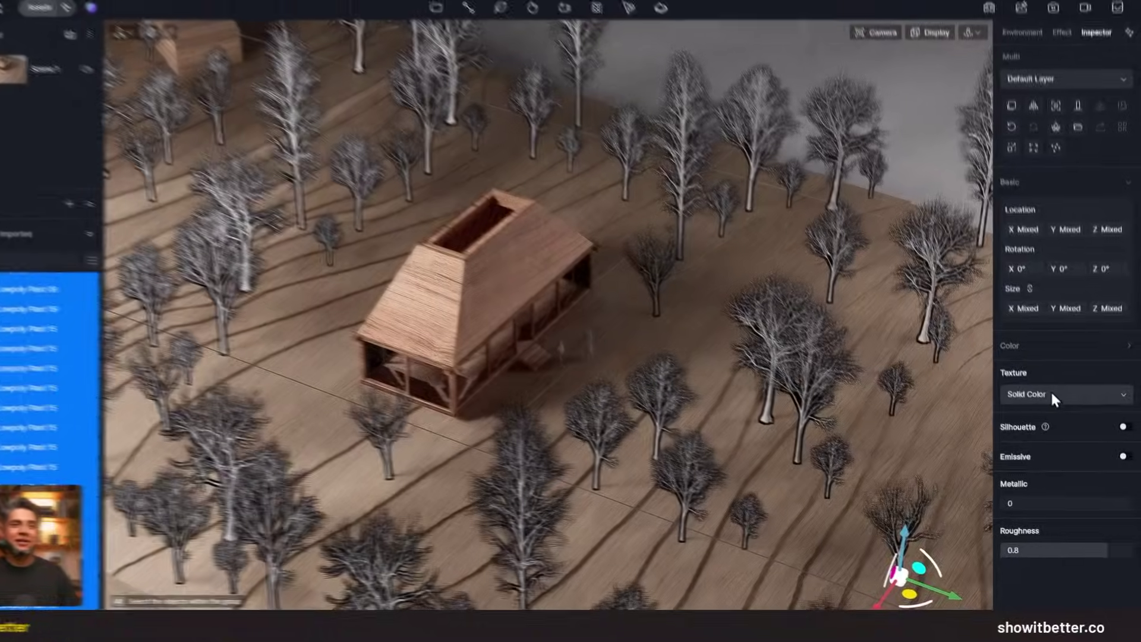
pyautogui.click(1043, 399)
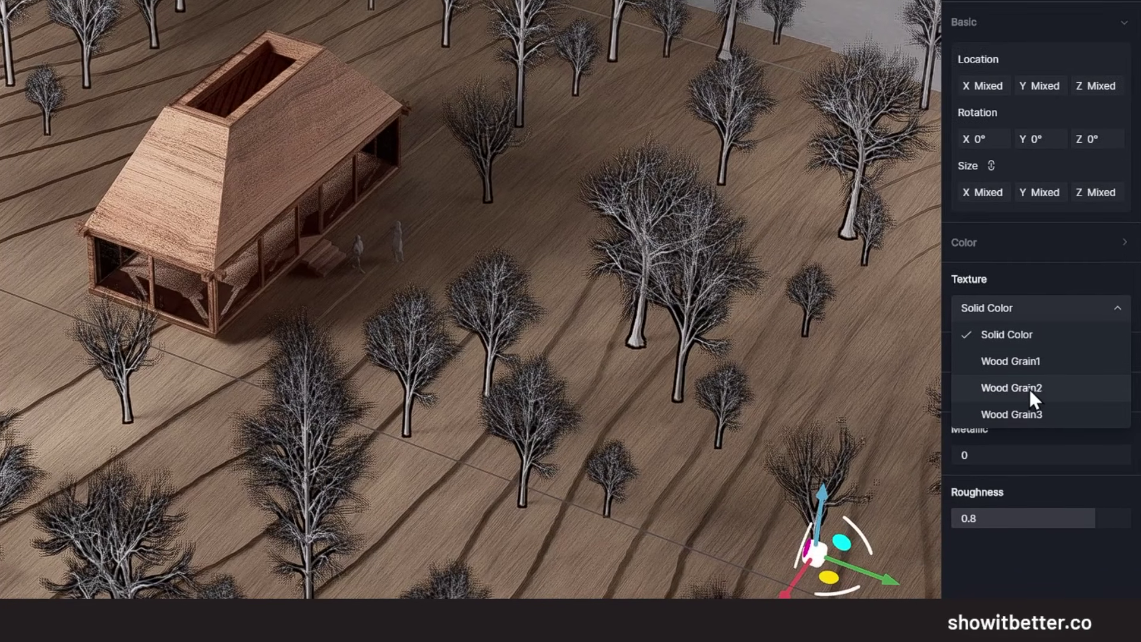
pyautogui.click(1037, 418)
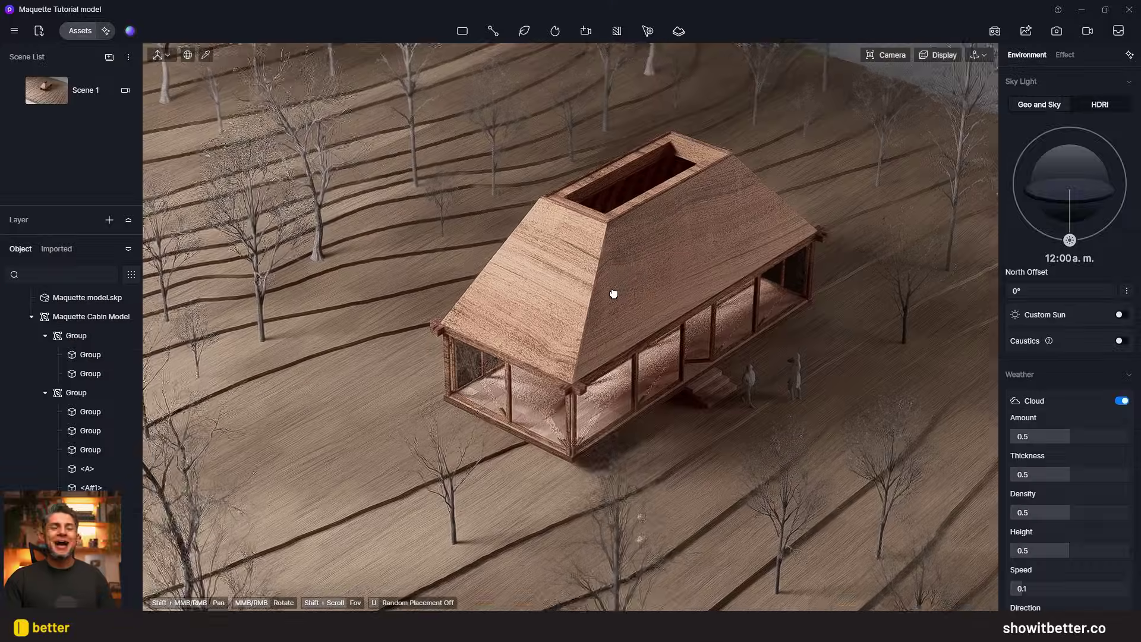
# - Place a point light in the cabin's roof opening and move it along the Y axis to -1215
pyautogui.keyDown('shift'); pyautogui.moveTo(613, 293); pyautogui.dragTo(605, 298, button='middle'); pyautogui.keyUp('shift')
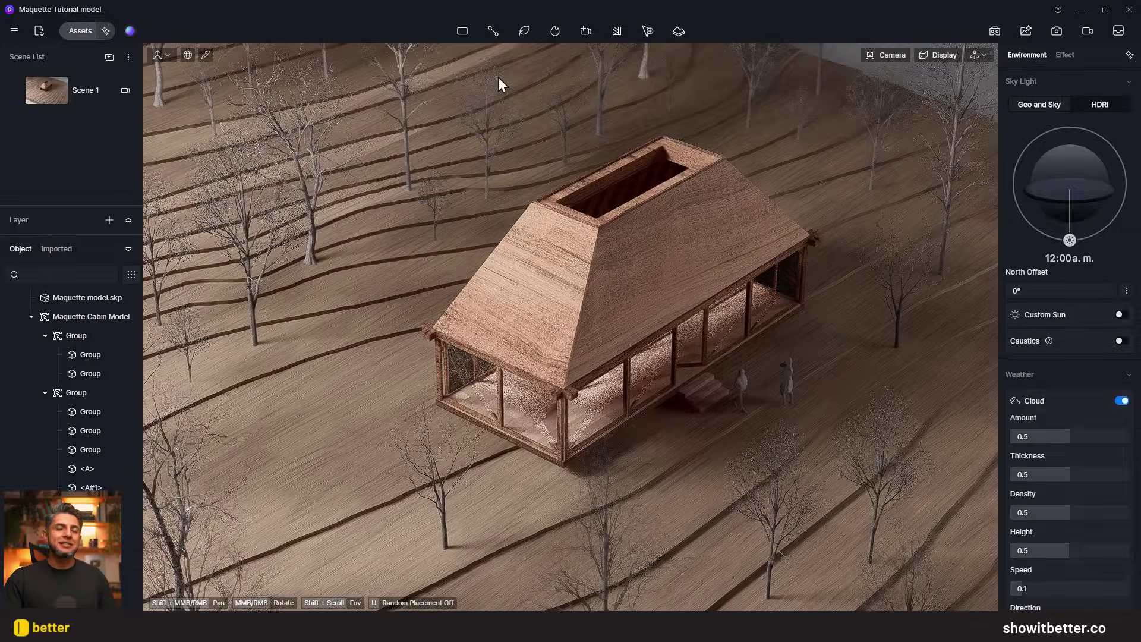
pyautogui.click(458, 34)
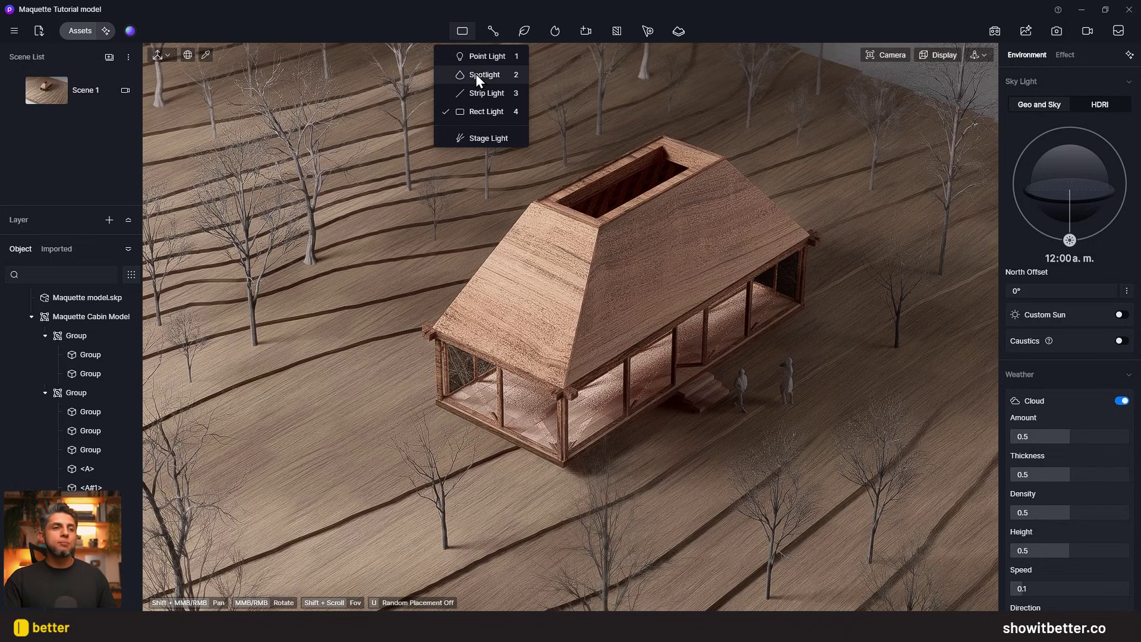
pyautogui.click(475, 58)
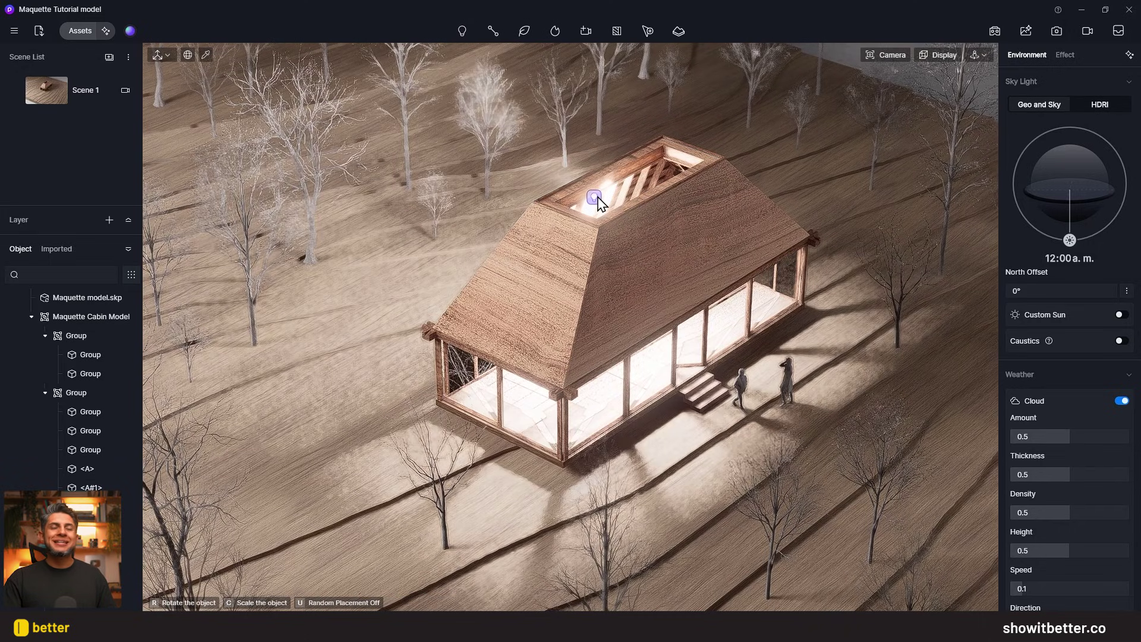
pyautogui.click(598, 203)
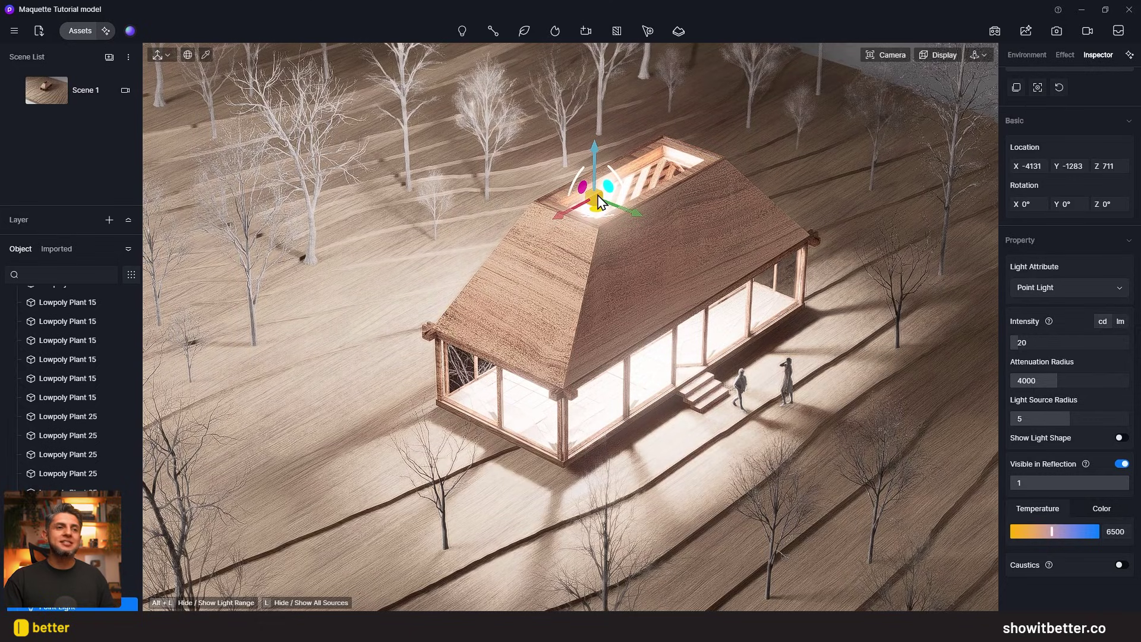
pyautogui.moveTo(646, 214); pyautogui.dragTo(669, 223)
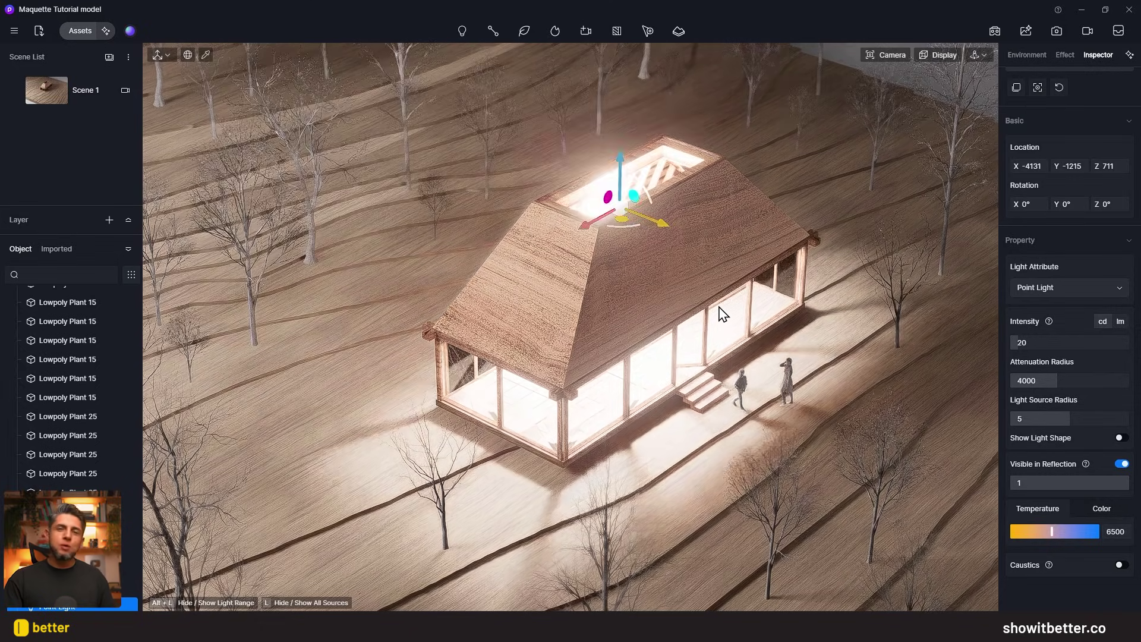
# - Set the cabin point light's temperature to 2550 and save the project
pyautogui.scroll(-4, 721, 311)
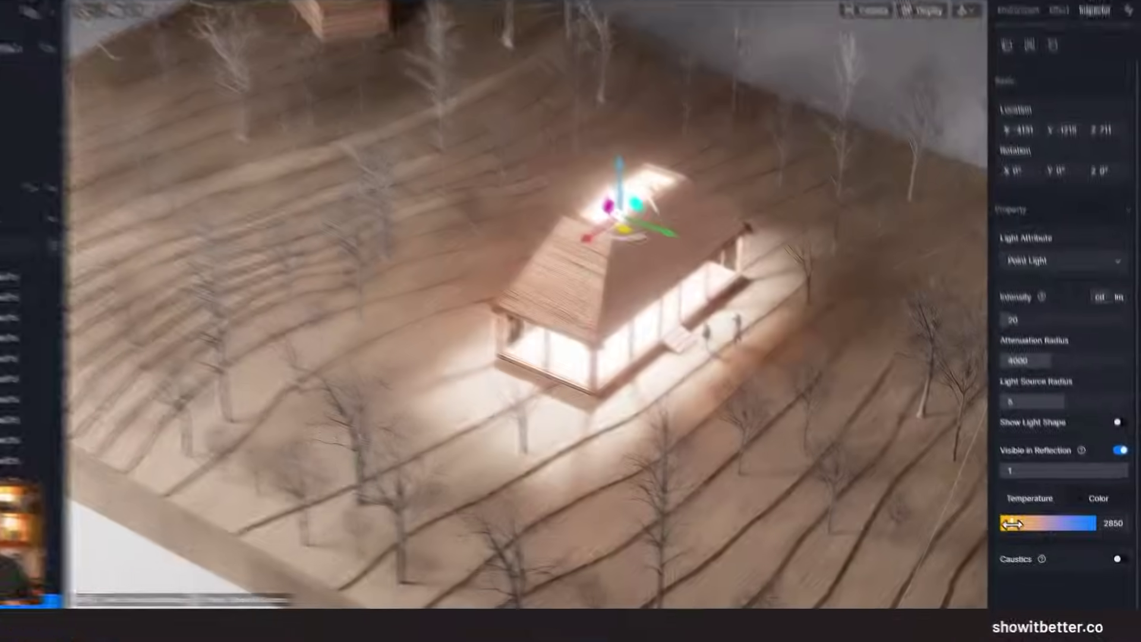
pyautogui.moveTo(1052, 532); pyautogui.dragTo(1018, 532)
pyautogui.moveTo(955, 471); pyautogui.dragTo(950, 471)
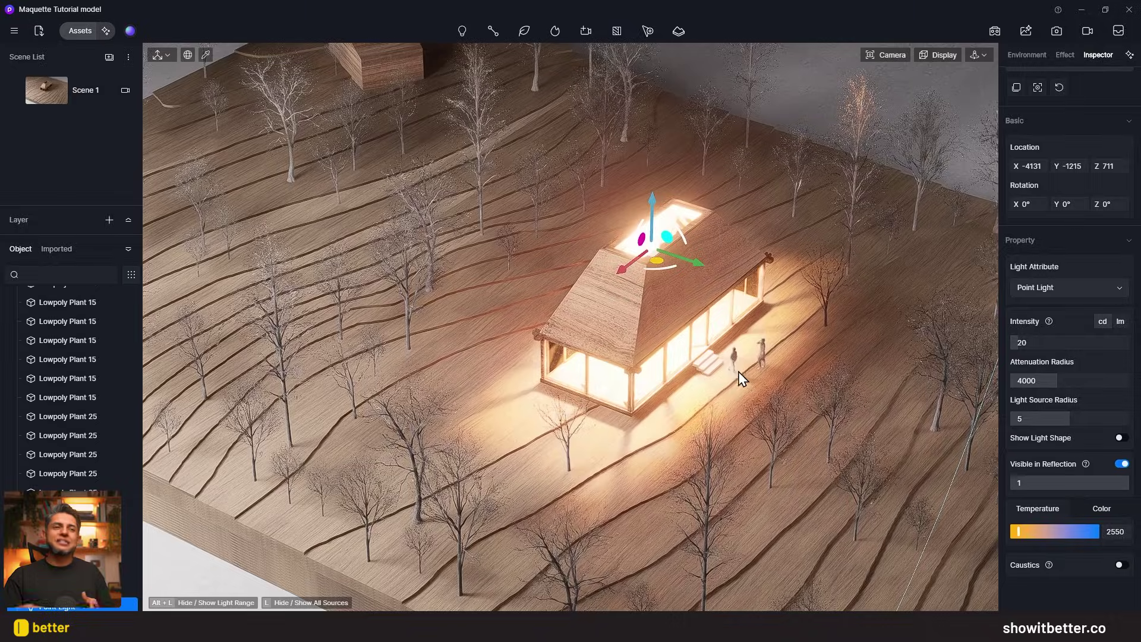
pyautogui.scroll(-2, 735, 371)
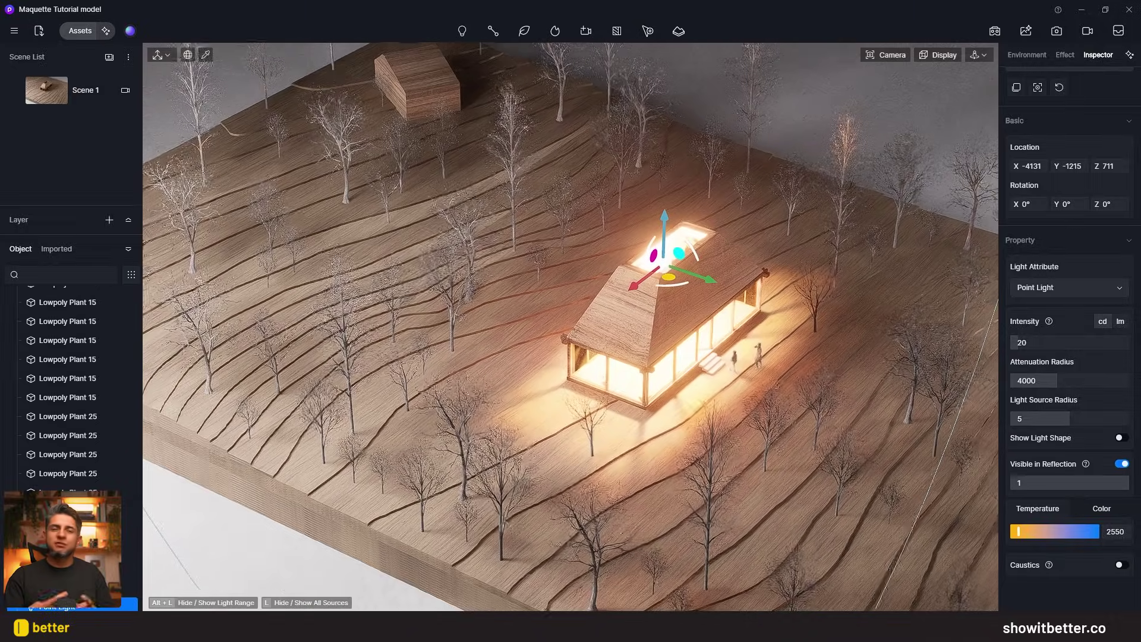
pyautogui.moveTo(710, 363); pyautogui.dragTo(701, 358, button='middle')
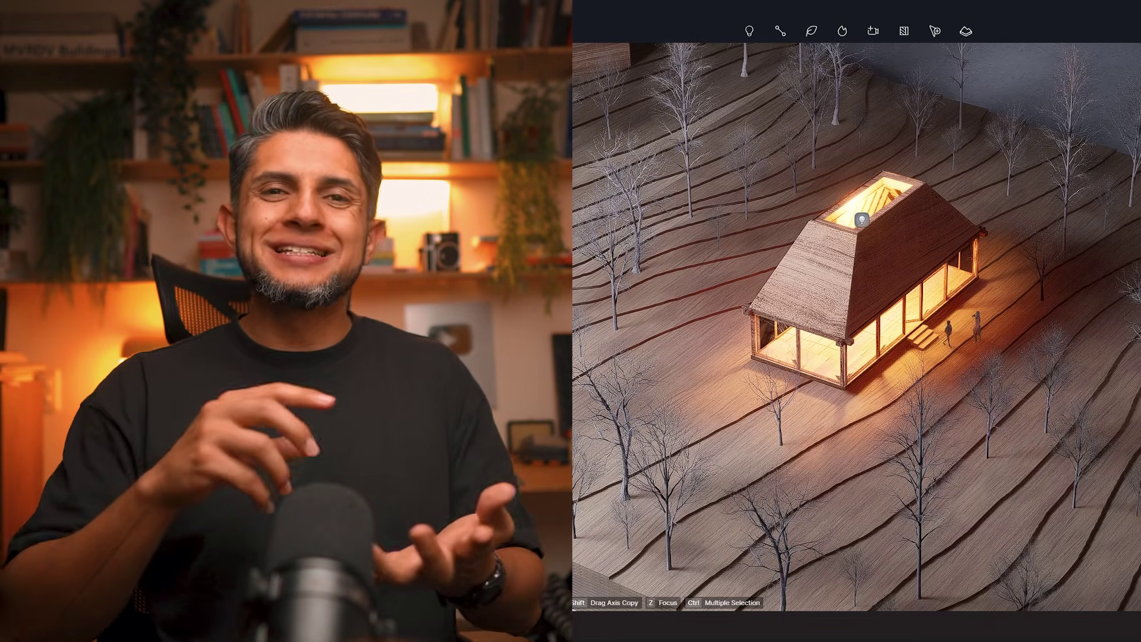
pyautogui.hotkey('ctrl', 's')
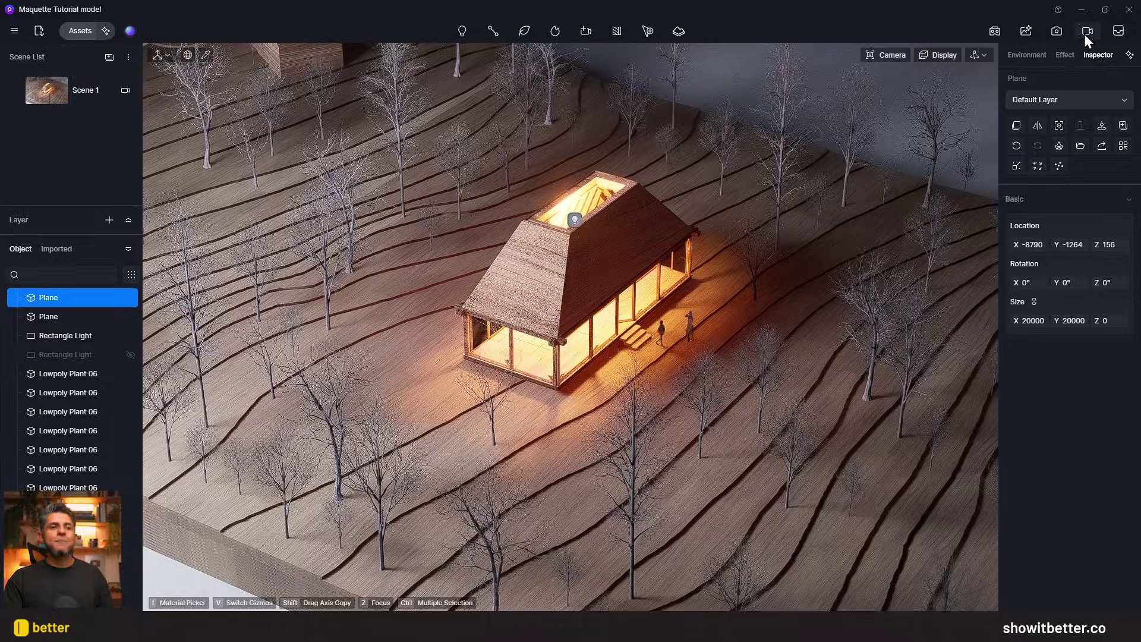
# - Open the video editor and add an Explode animation to Clip 1
pyautogui.click(1086, 32)
pyautogui.click(983, 446)
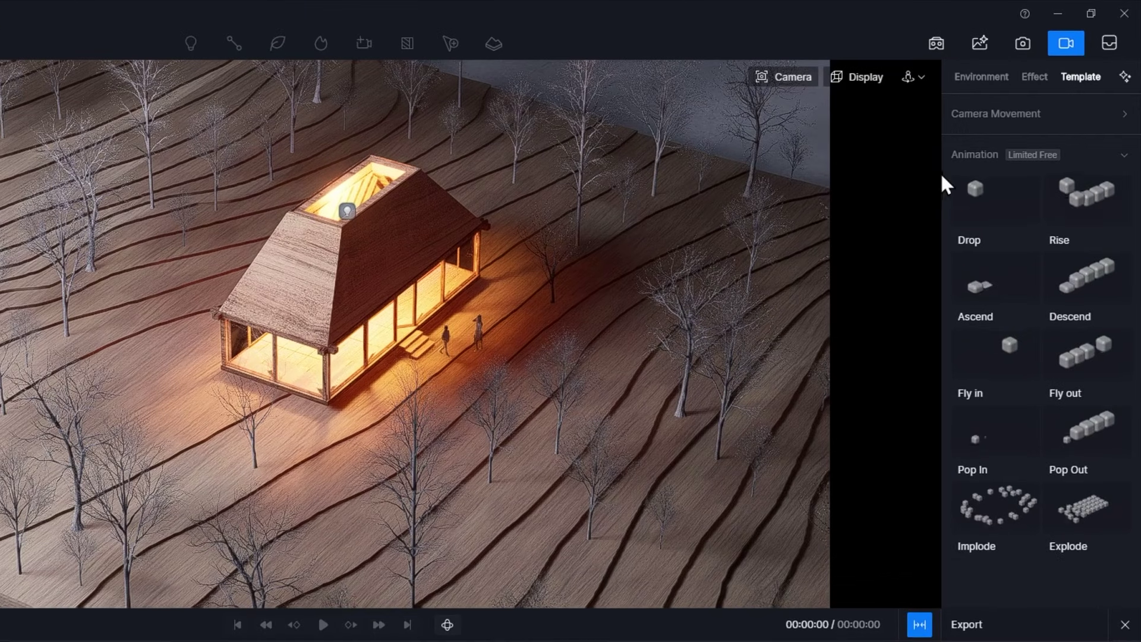
pyautogui.click(1091, 521)
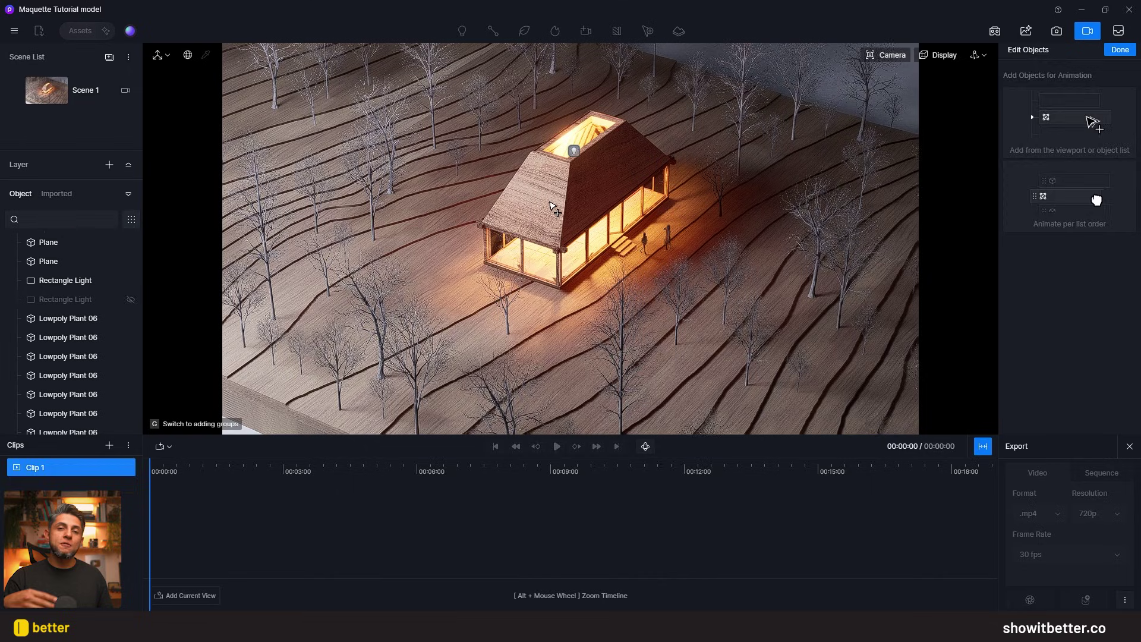
# - Add the cabin's four roof panels as the objects of the Explode animation
pyautogui.click(553, 208)
pyautogui.scroll(2, 71, 308)
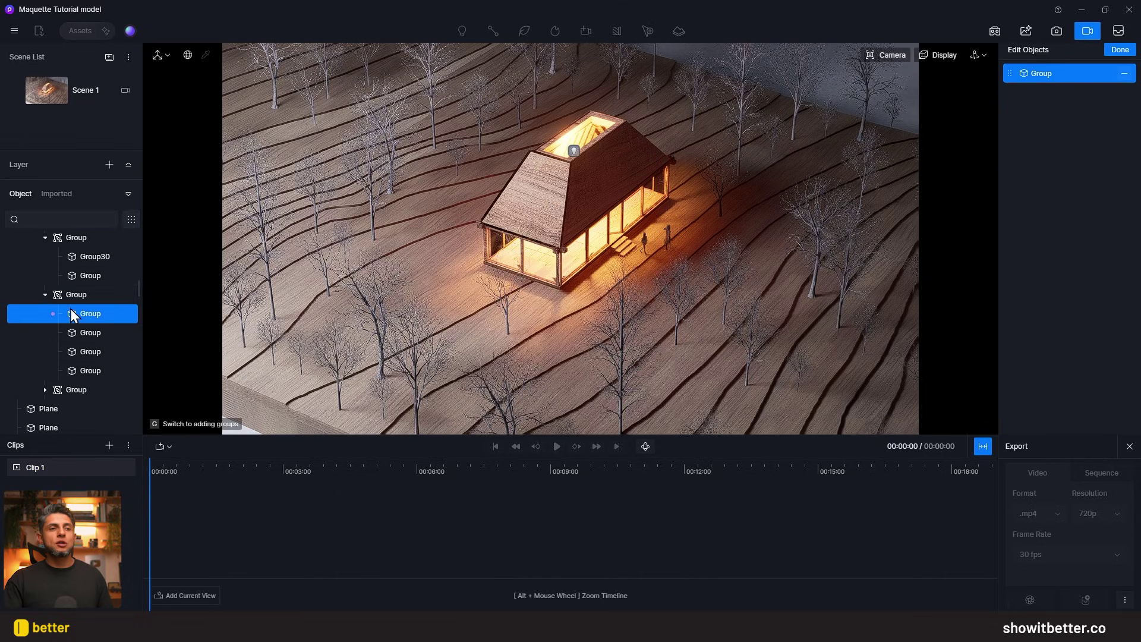
pyautogui.click(89, 337)
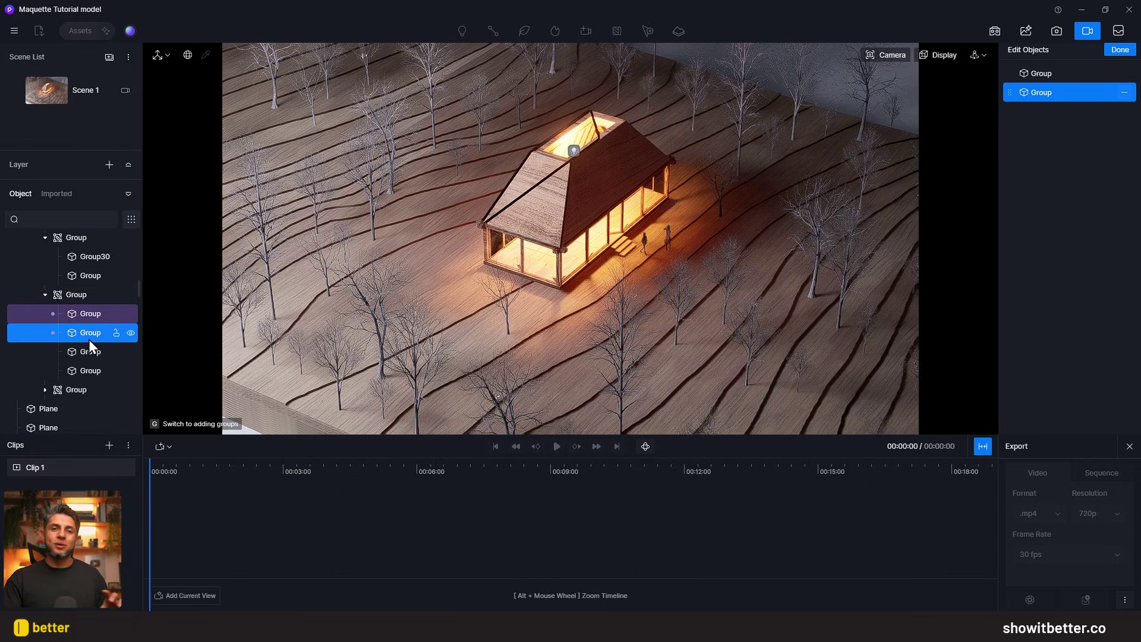
pyautogui.click(88, 355)
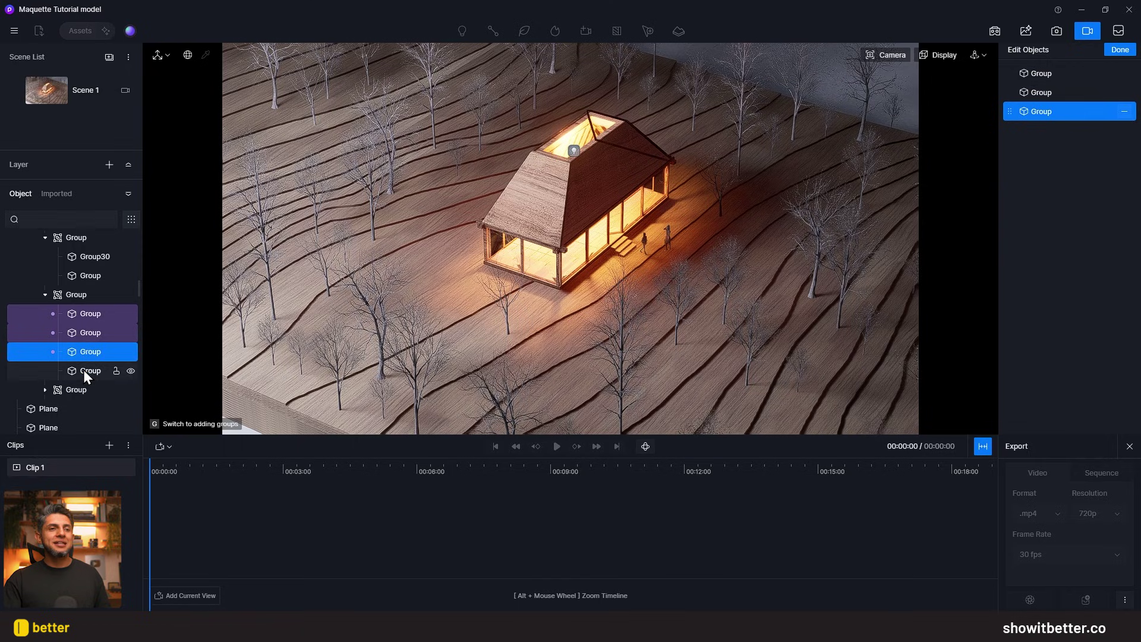
pyautogui.click(84, 370)
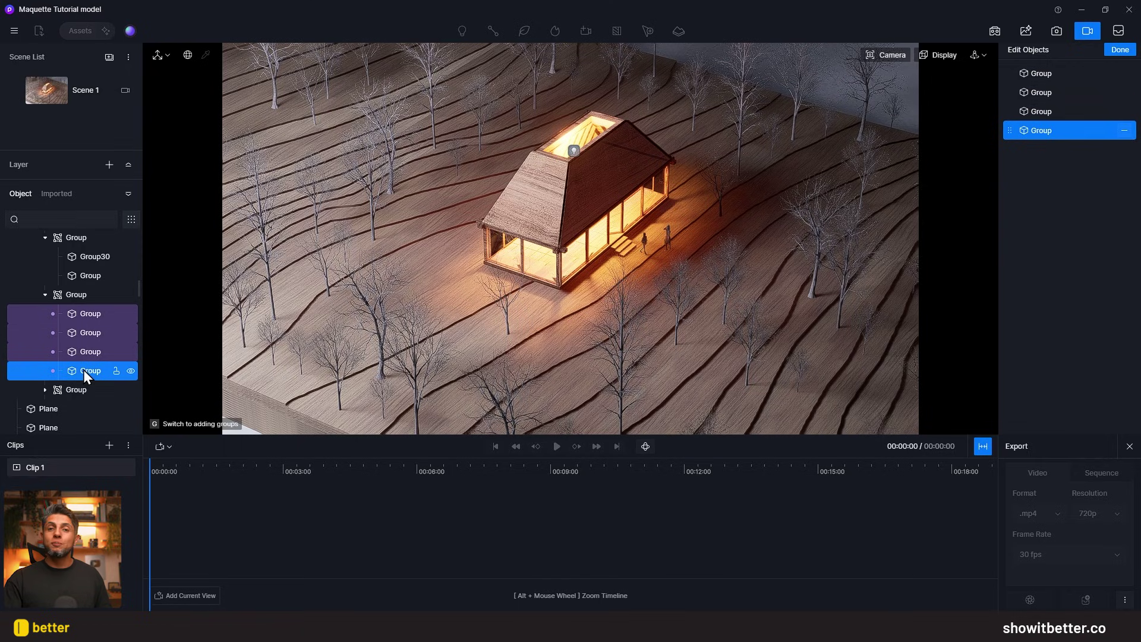
pyautogui.scroll(-1, 81, 351)
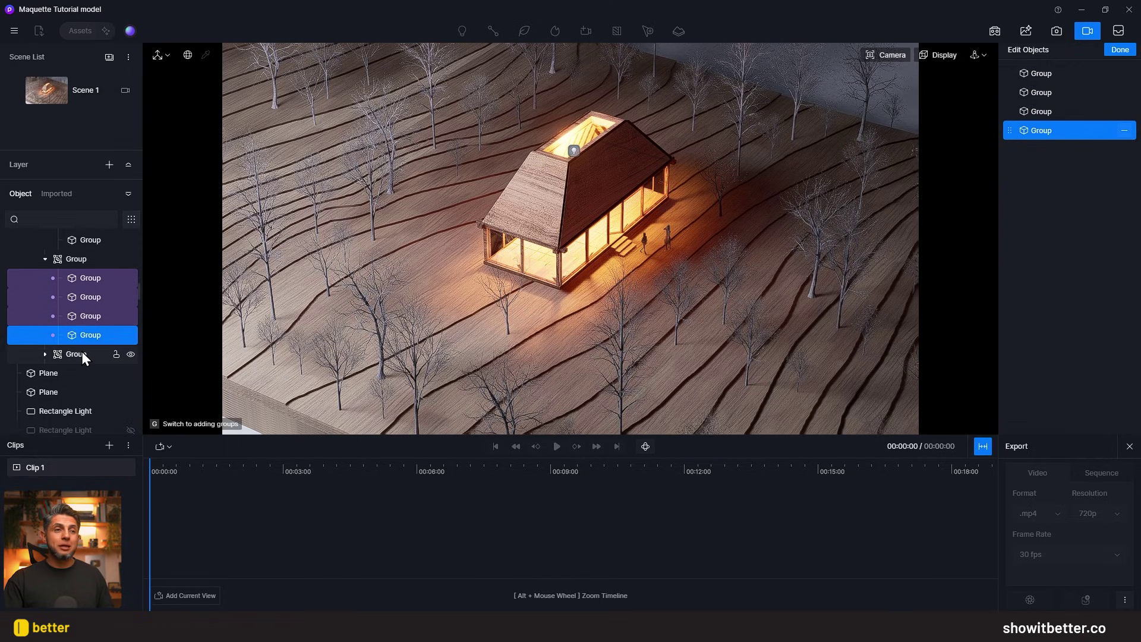
pyautogui.click(63, 373)
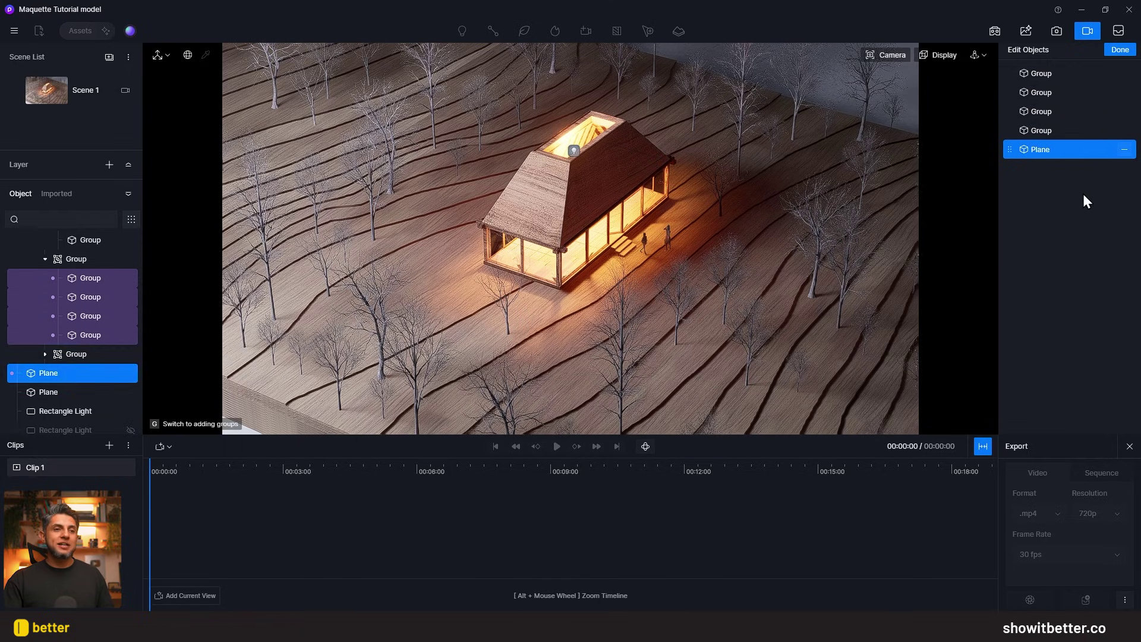
pyautogui.click(1124, 151)
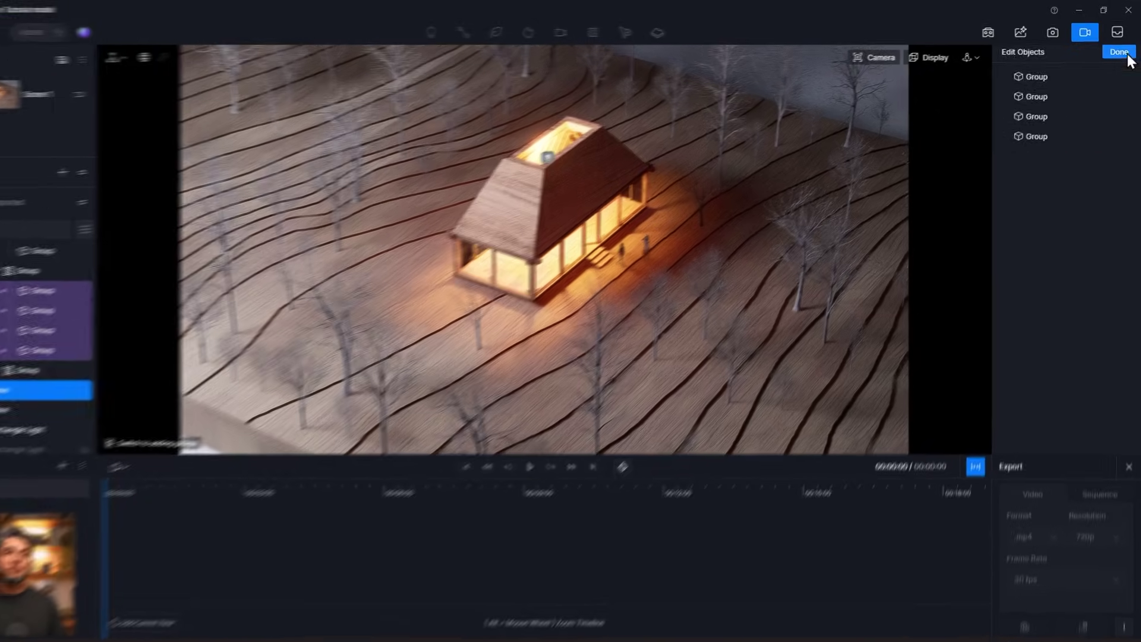
# - Finish the object selection and set the Explode animation to a simultaneous time interval with a distance of 0.8 m
pyautogui.click(1120, 49)
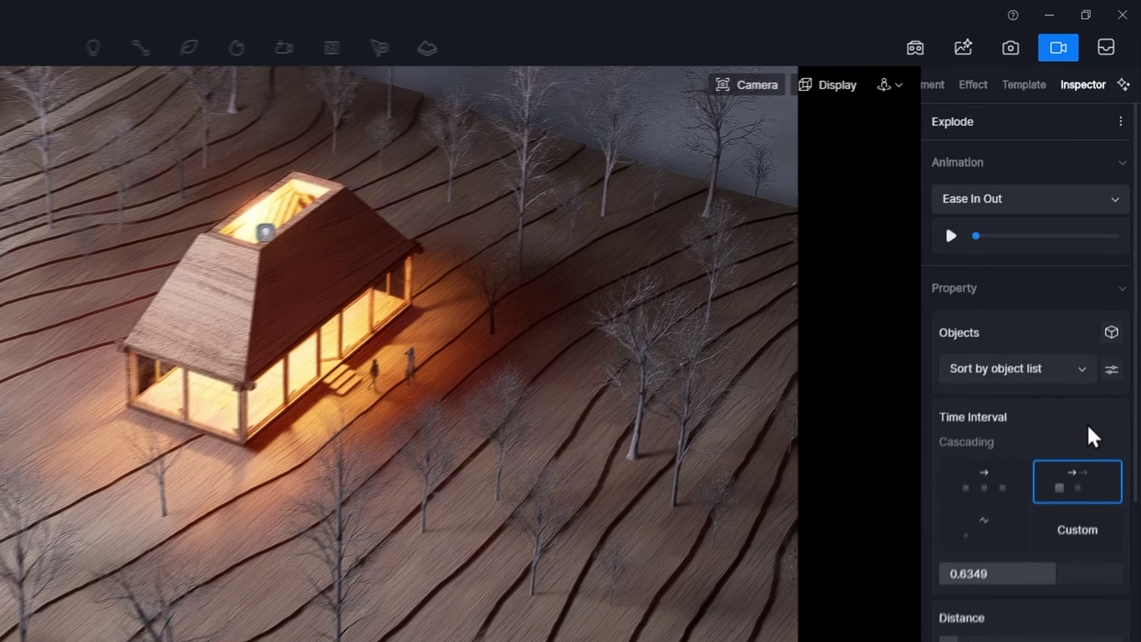
pyautogui.scroll(-3, 1082, 261)
pyautogui.click(984, 327)
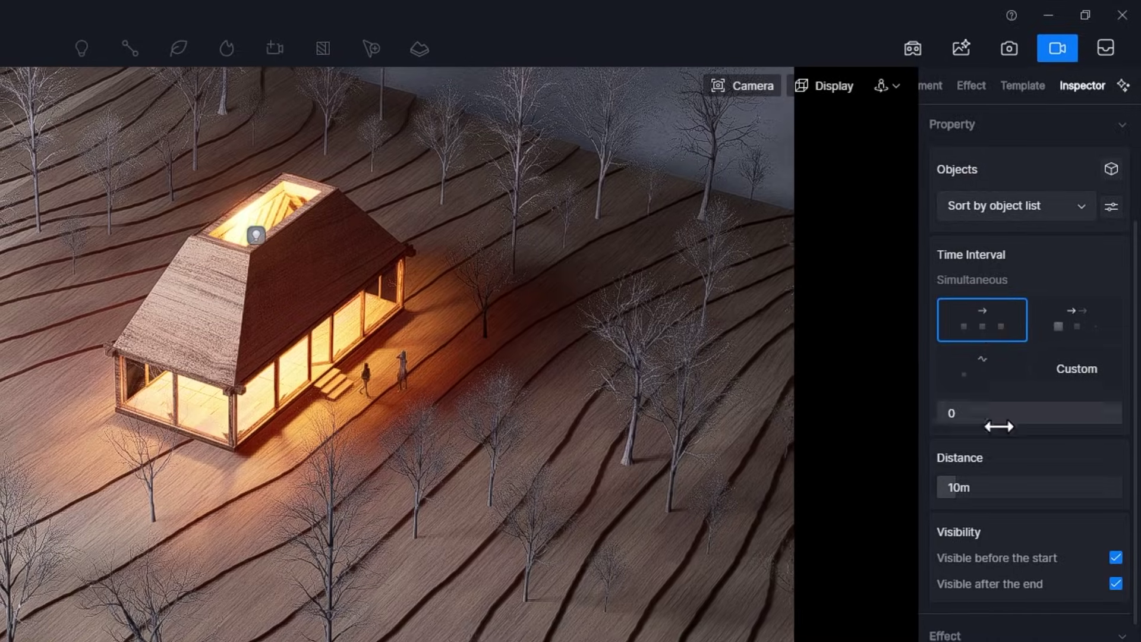
pyautogui.click(992, 485)
pyautogui.write('.8')
pyautogui.press('Return')
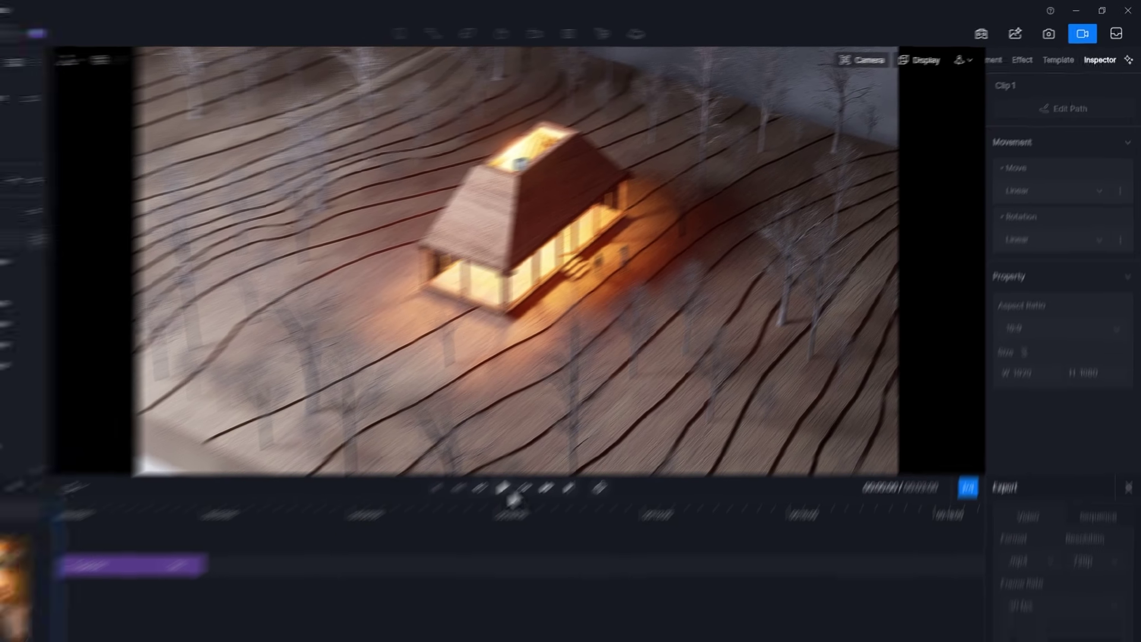
# - Play back the Explode animation and set its distance to 0.7 m
pyautogui.click(556, 446)
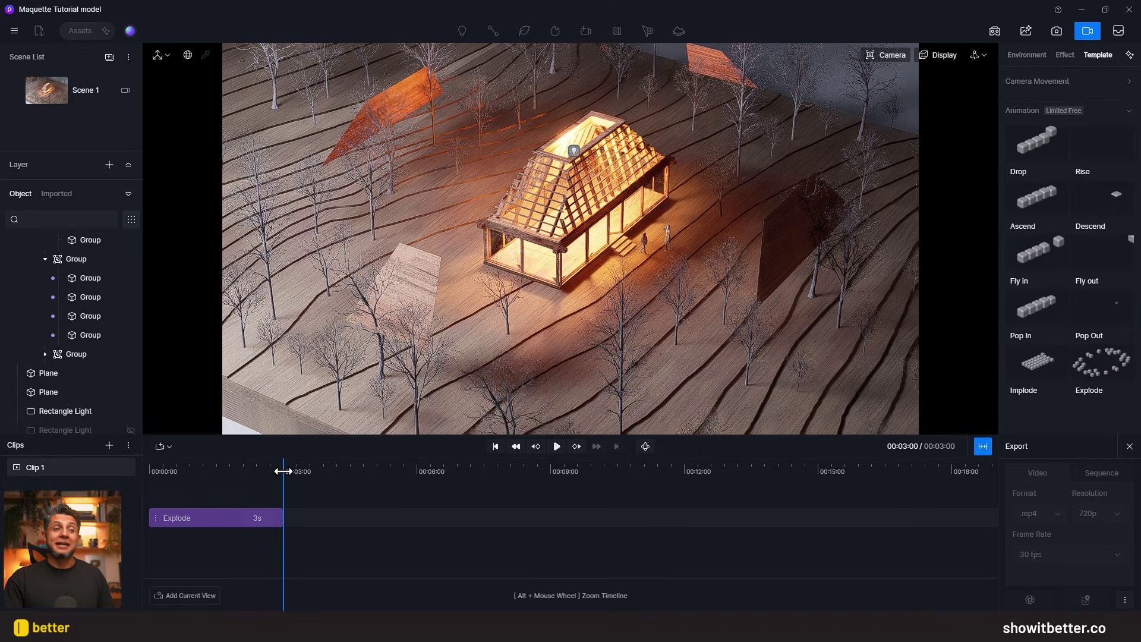
pyautogui.click(243, 469)
pyautogui.click(557, 446)
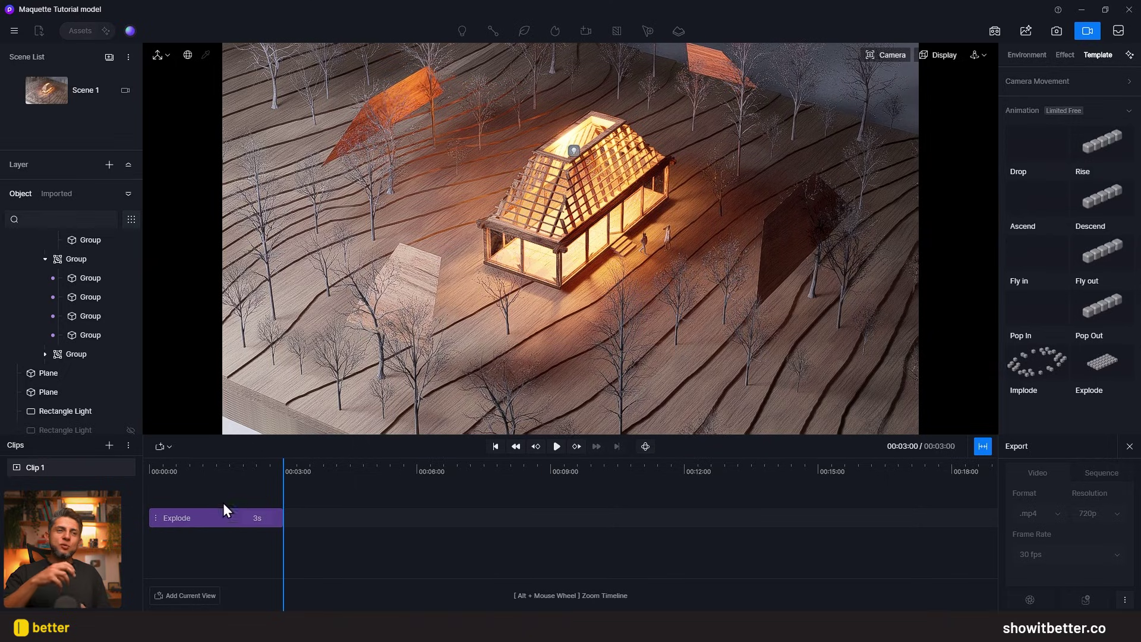
pyautogui.click(212, 518)
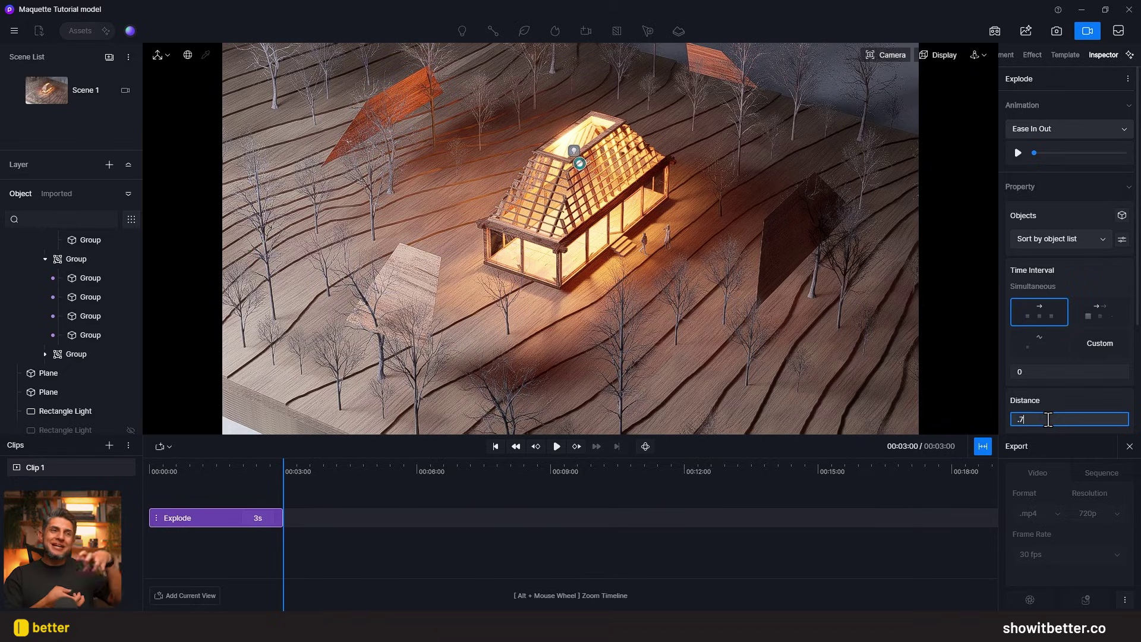
# - Add a Rise animation to Clip 1 and select the first groups of roof rafters and battens as its objects
pyautogui.click(1065, 54)
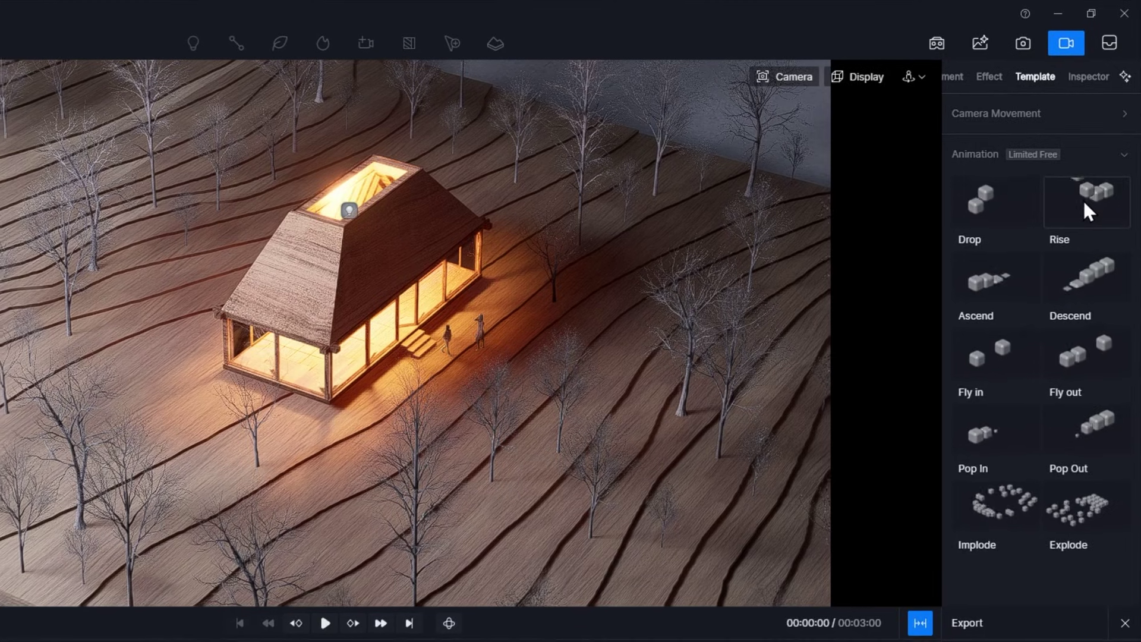
pyautogui.click(1084, 202)
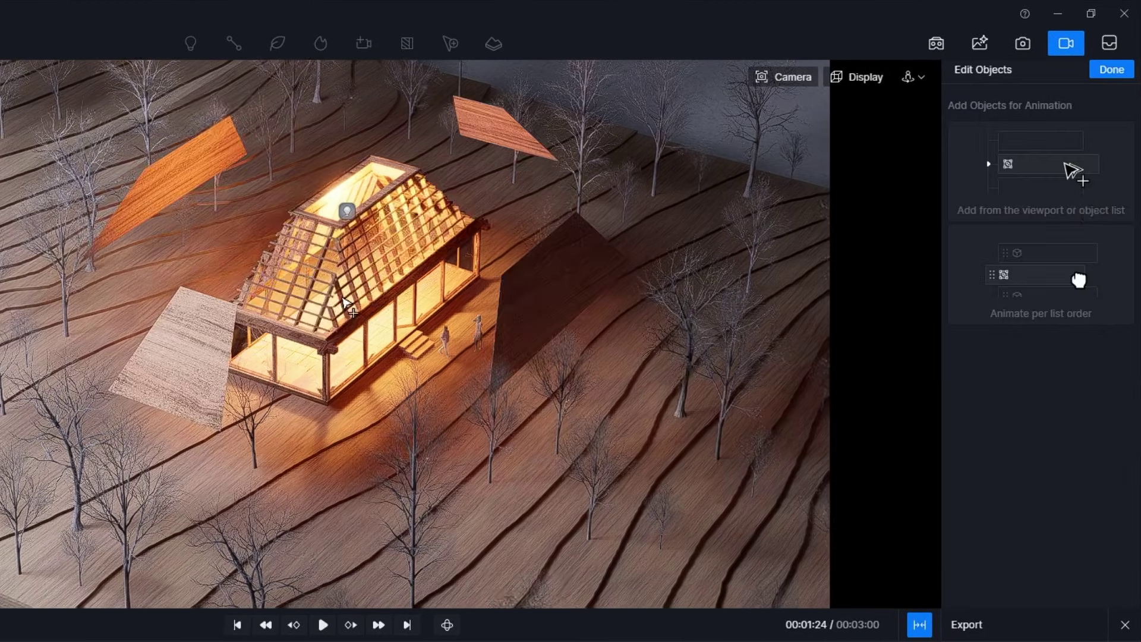
pyautogui.click(393, 249)
pyautogui.click(356, 256)
pyautogui.scroll(5, 339, 256)
pyautogui.click(298, 290)
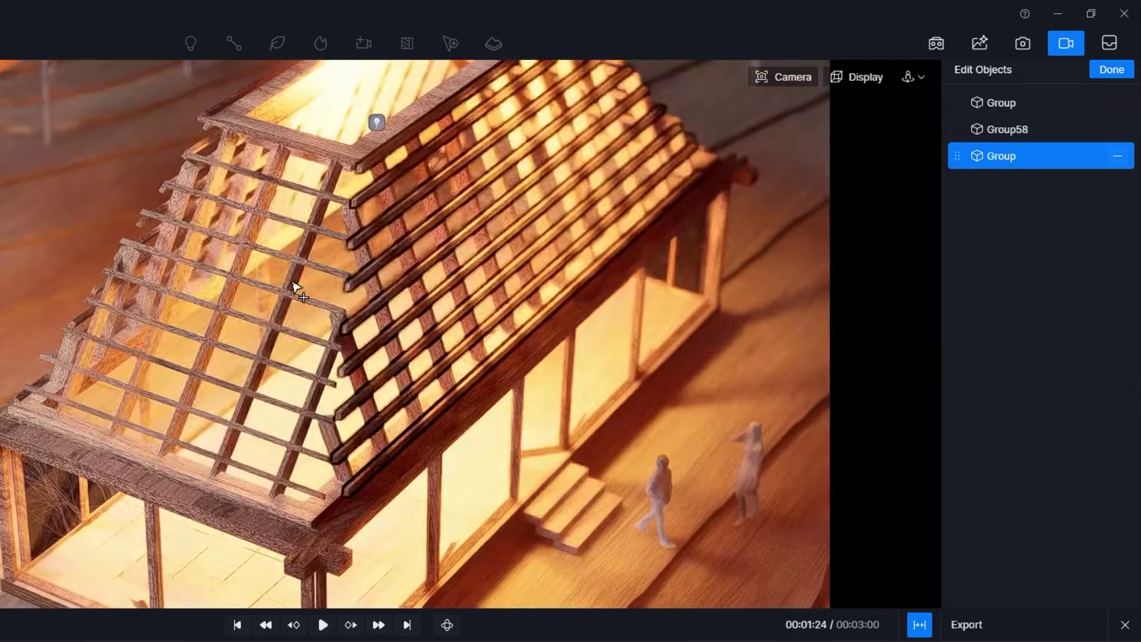
# - Add the remaining roof rafter and batten groups to the Rise animation and finish the object selection
pyautogui.click(213, 181)
pyautogui.scroll(3, 214, 183)
pyautogui.click(229, 183)
pyautogui.scroll(-3, 250, 208)
pyautogui.scroll(5, 521, 129)
pyautogui.click(520, 128)
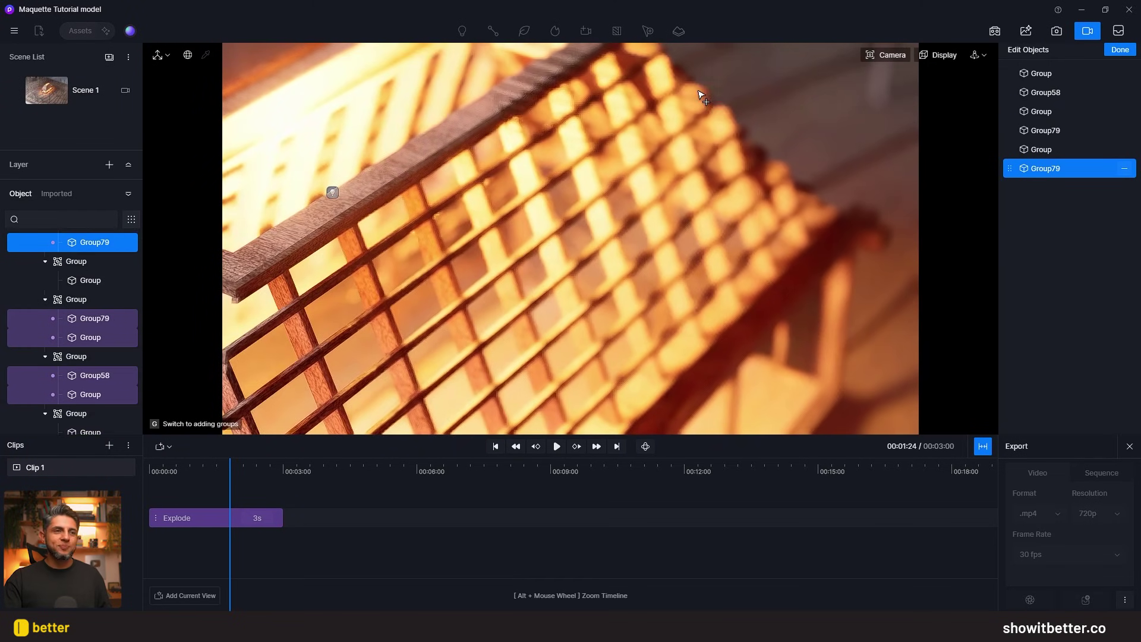
pyautogui.click(521, 134)
pyautogui.scroll(-5, 340, 336)
pyautogui.click(1119, 50)
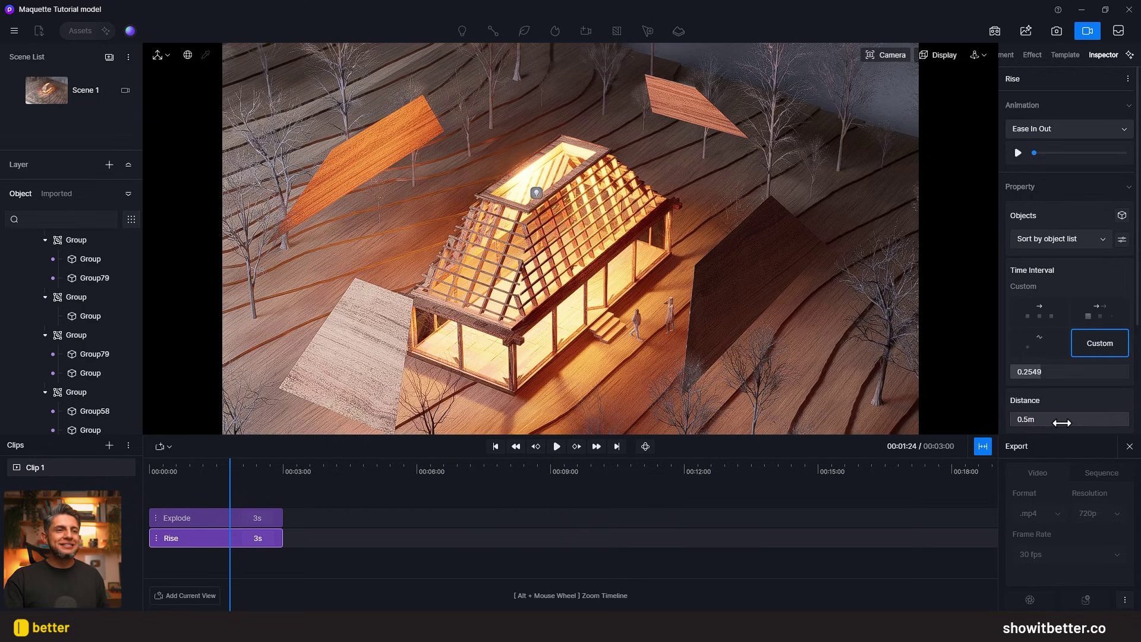
pyautogui.scroll(-1, 1096, 385)
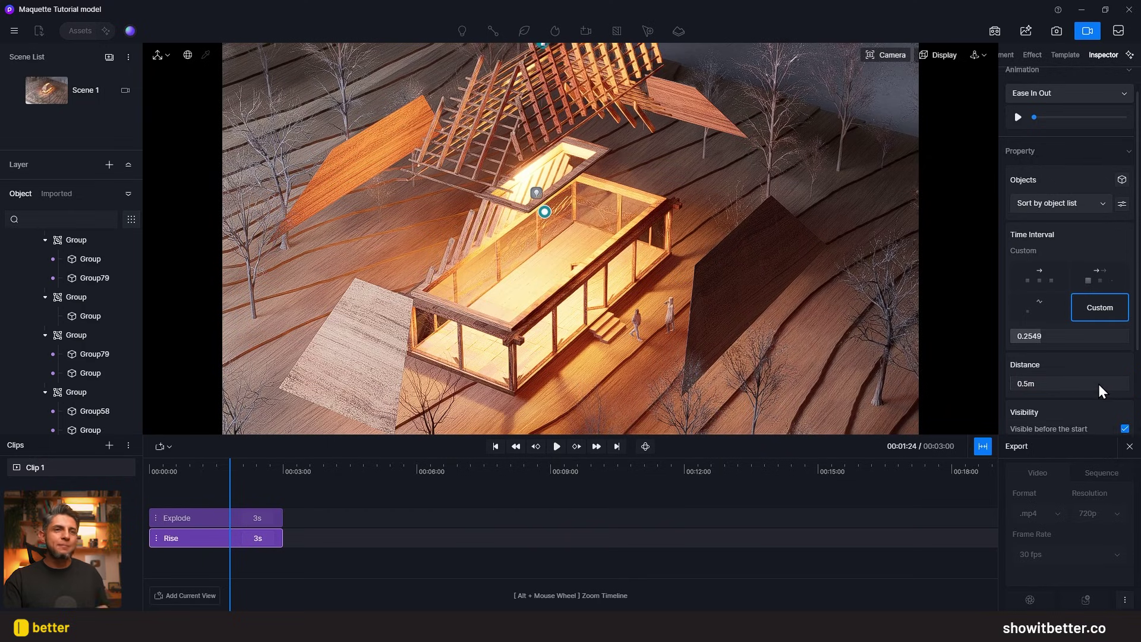
pyautogui.scroll(-1, 1098, 384)
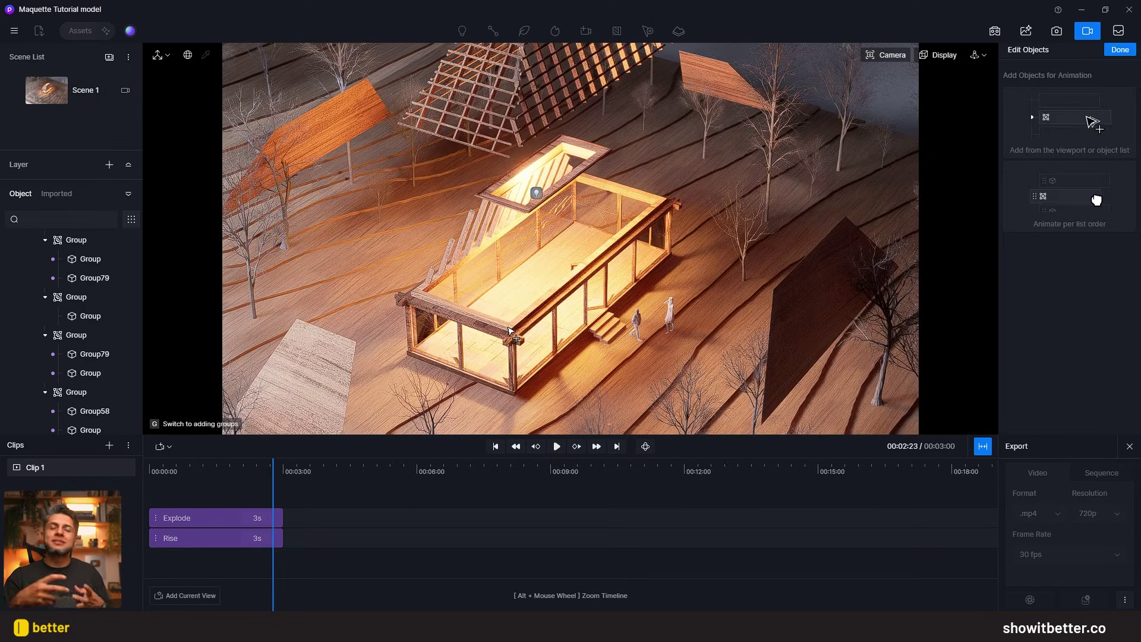
# - Assign the rectangular frame on top of the cabin walls to another Rise animation and open its distance for editing
pyautogui.click(509, 328)
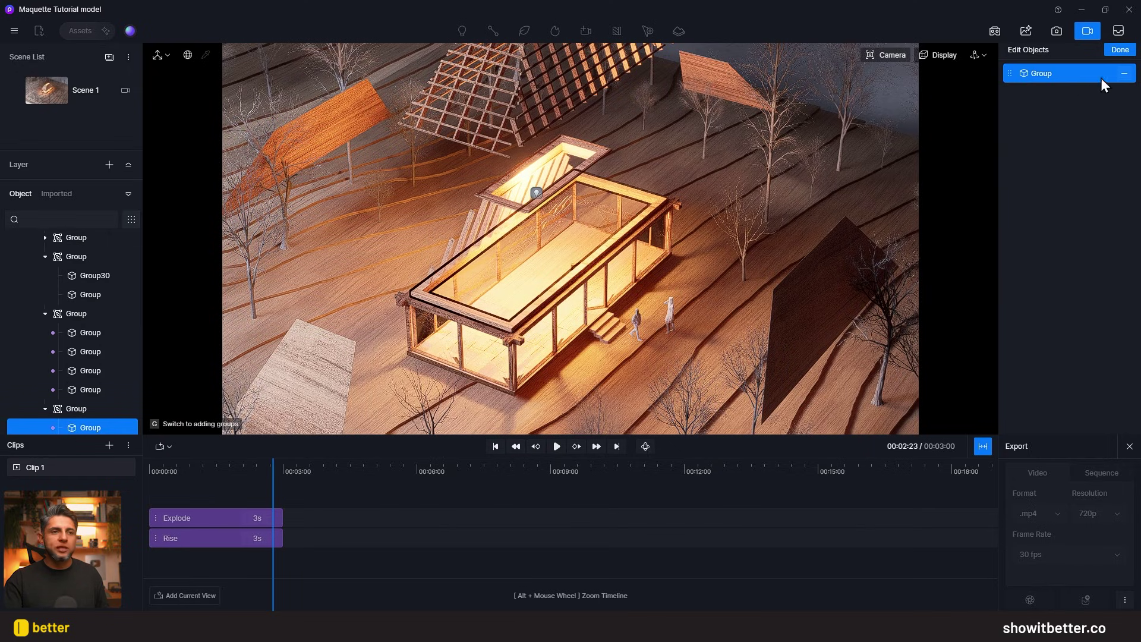
pyautogui.click(1117, 50)
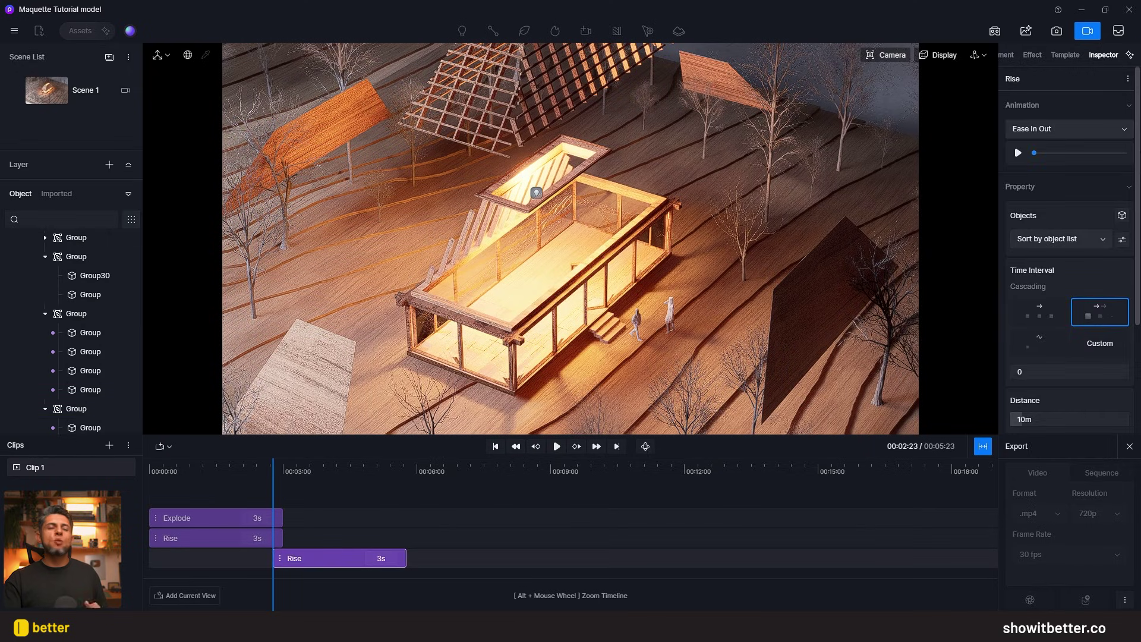
pyautogui.click(1053, 420)
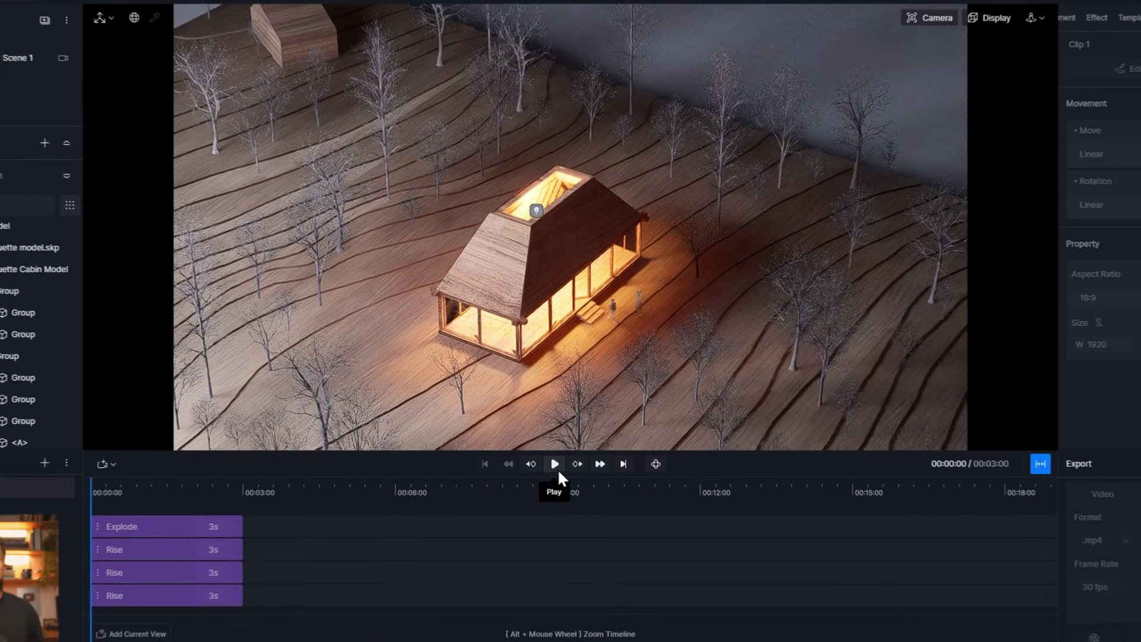
# - Play back the Explode and Rise animations from the start of the clip to review the cabin coming apart
pyautogui.click(556, 448)
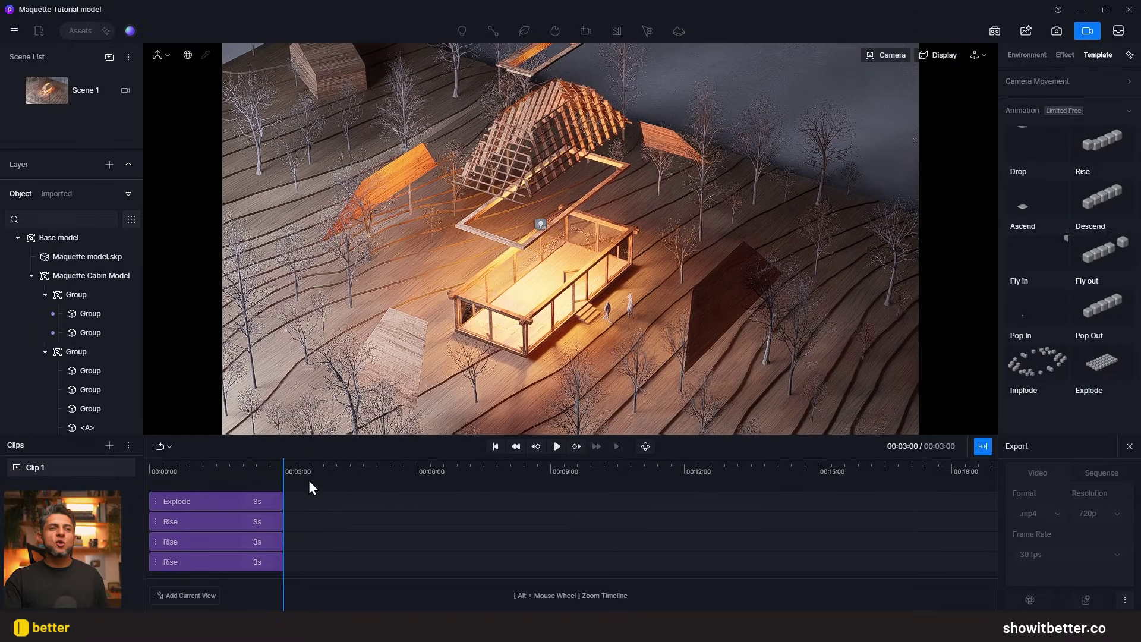
pyautogui.click(282, 477)
pyautogui.moveTo(283, 477); pyautogui.dragTo(150, 477)
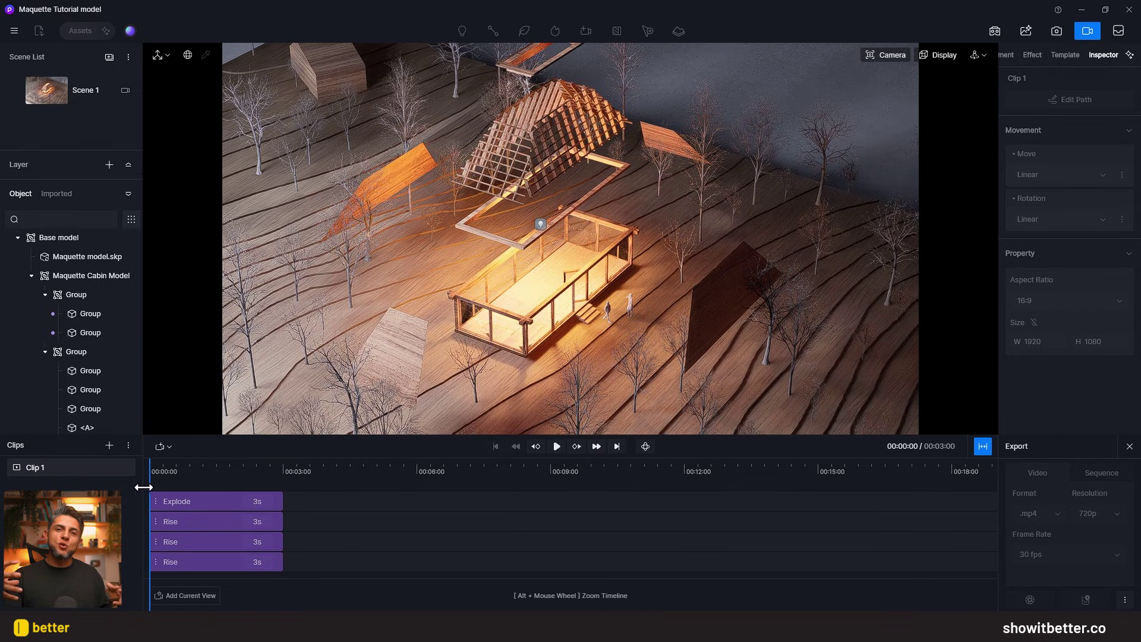
pyautogui.click(557, 447)
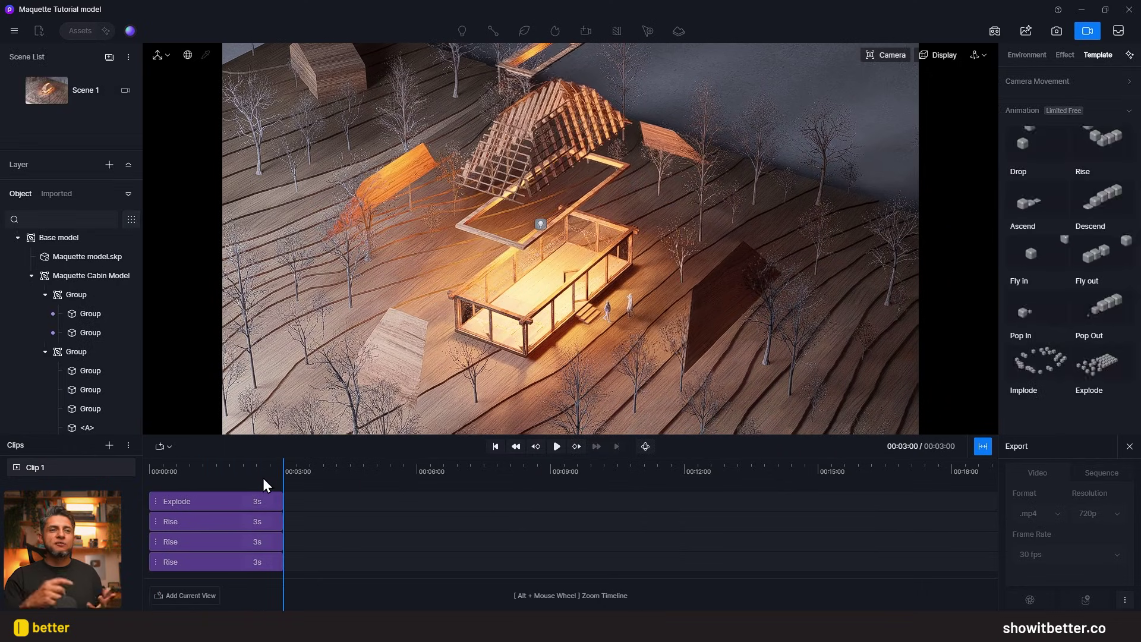
pyautogui.click(288, 475)
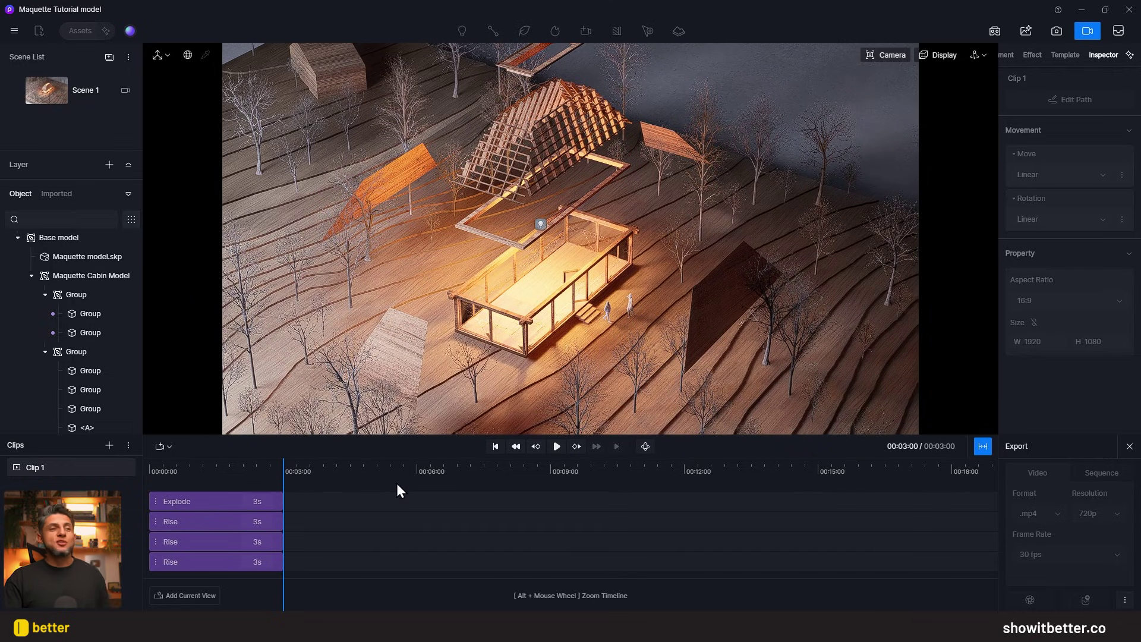
# - Add a Drop animation at the 3-second mark and select the raised roof's rafter and batten groups on all sides
pyautogui.click(1065, 55)
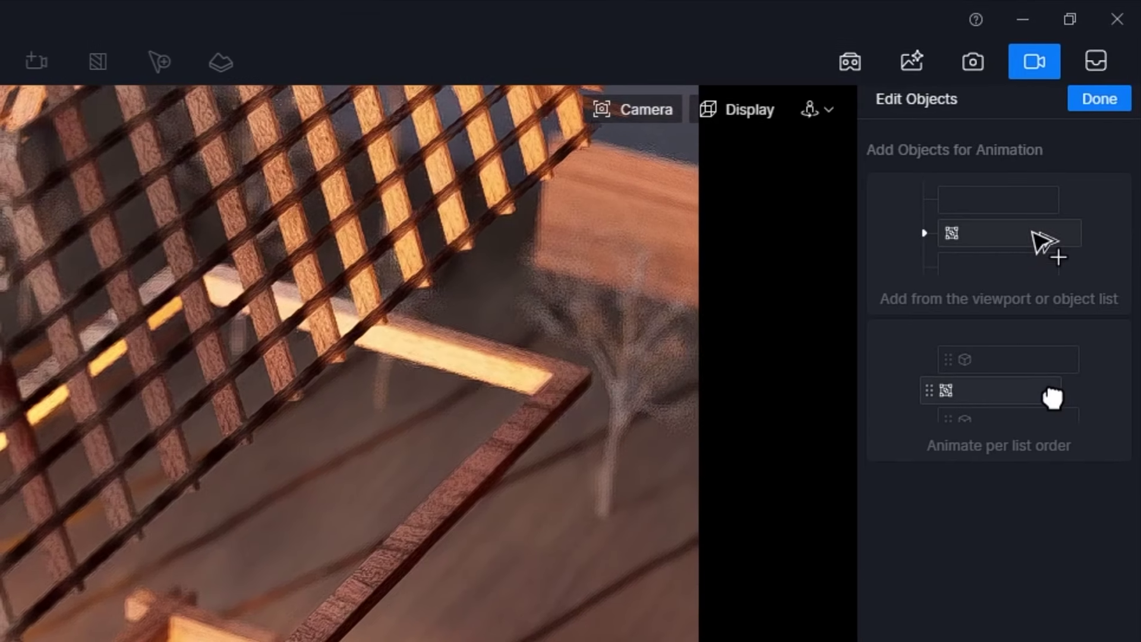
pyautogui.click(494, 182)
pyautogui.click(511, 169)
pyautogui.click(416, 107)
pyautogui.click(410, 107)
pyautogui.click(603, 245)
pyautogui.click(622, 256)
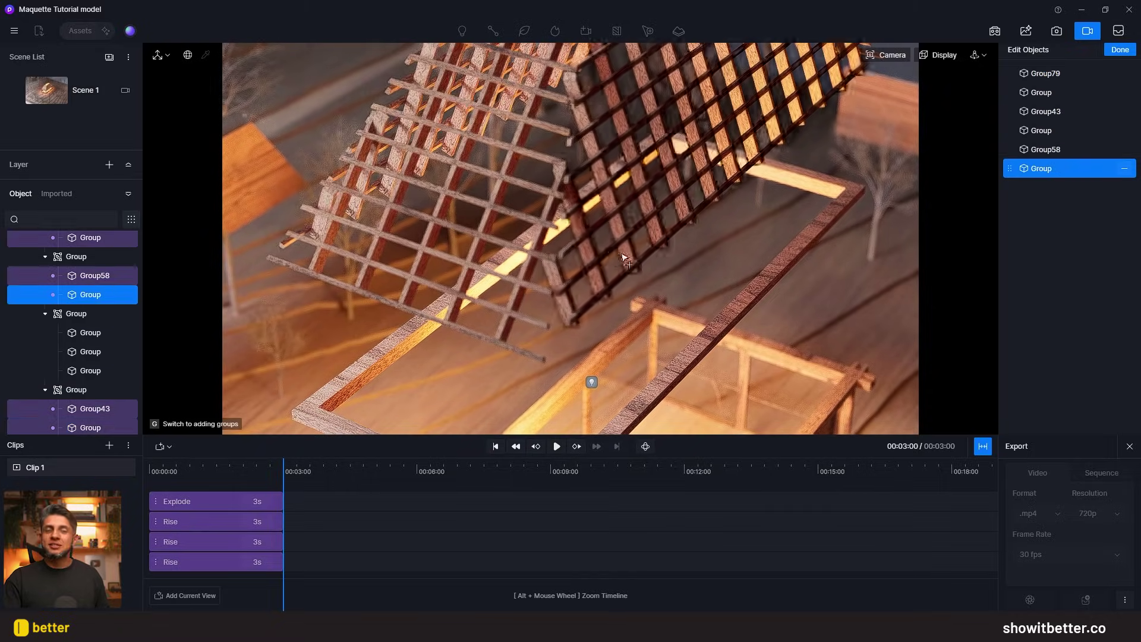
pyautogui.scroll(-3, 623, 257)
pyautogui.scroll(4, 648, 113)
pyautogui.click(654, 113)
pyautogui.click(669, 101)
pyautogui.scroll(-5, 683, 98)
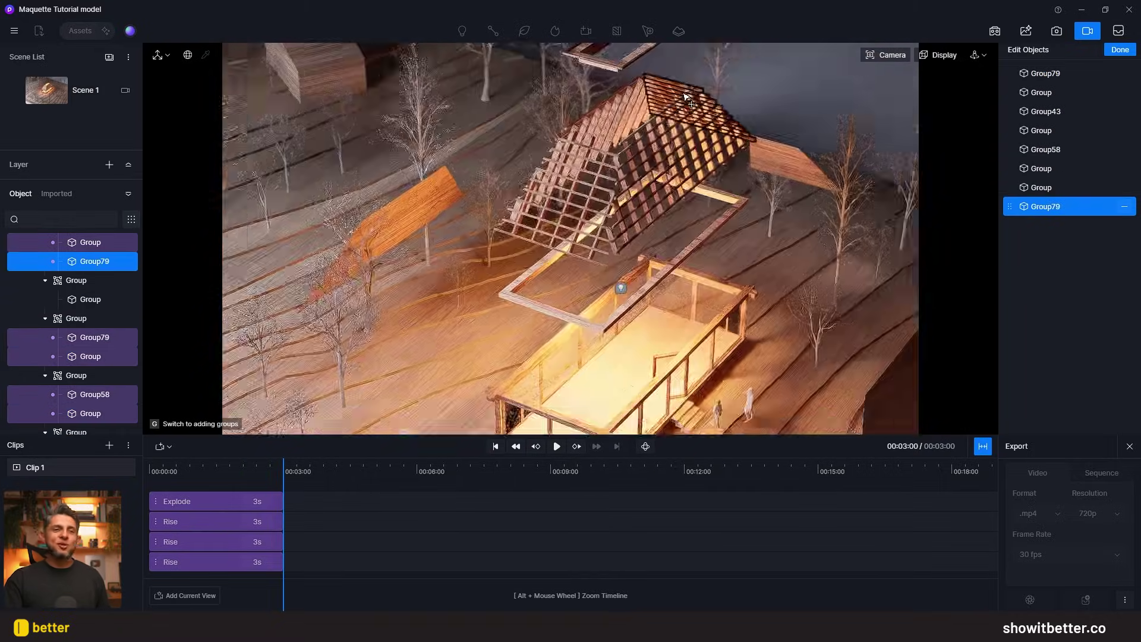
# - Finish the object selection and set the roof framing's Drop distance to 0.8 m
pyautogui.click(1120, 49)
pyautogui.click(1018, 125)
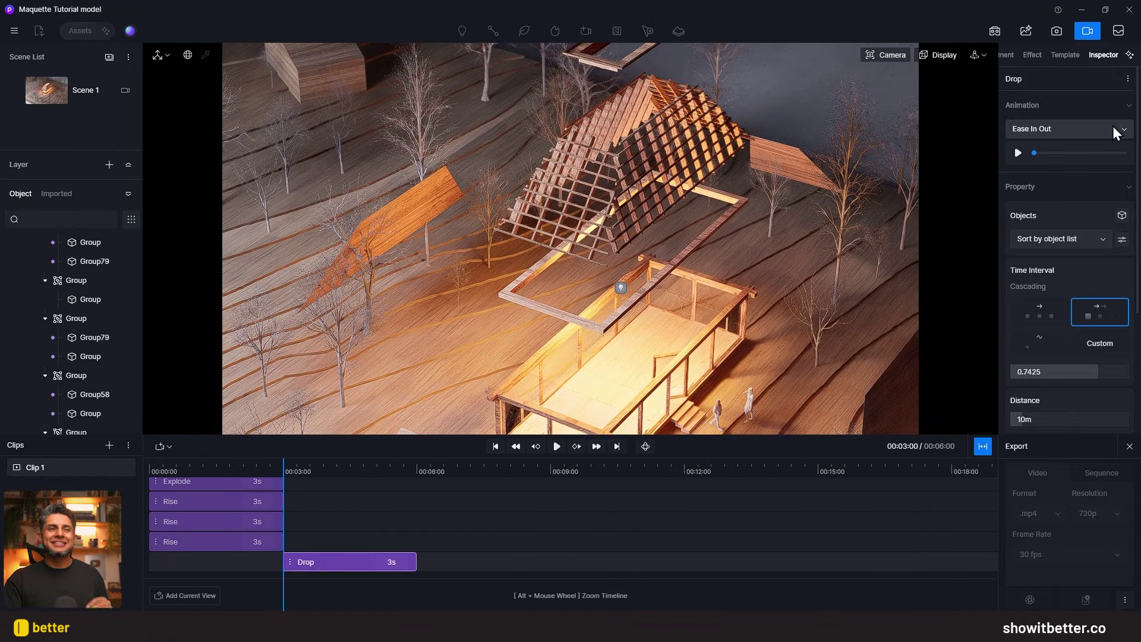
pyautogui.click(1053, 419)
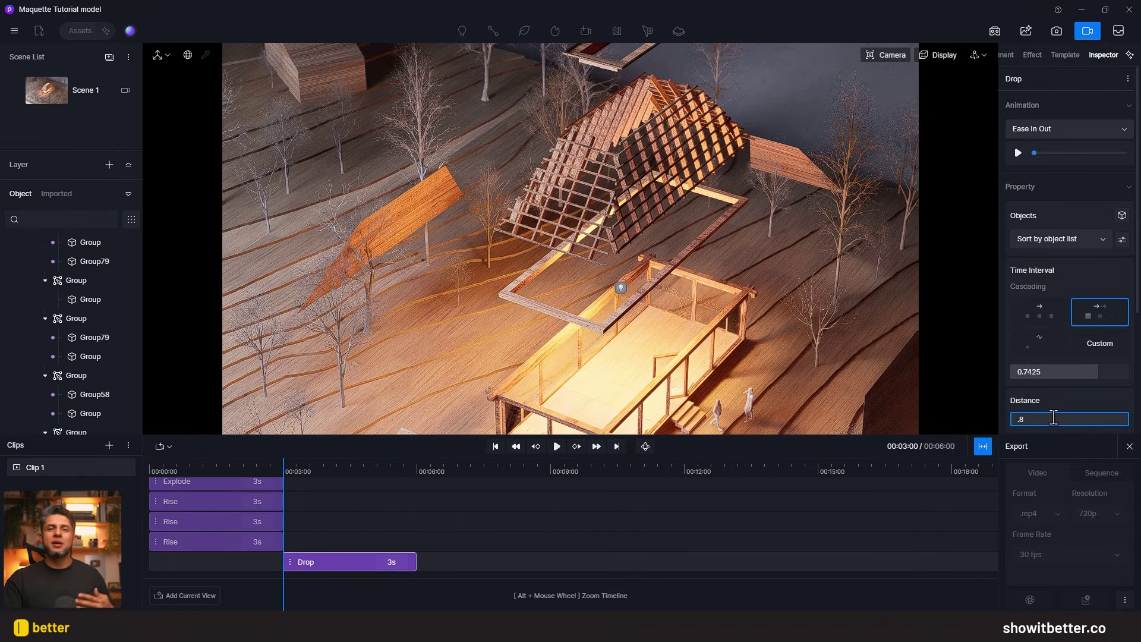
pyautogui.write('.8')
pyautogui.press('Return')
pyautogui.scroll(-3, 1053, 418)
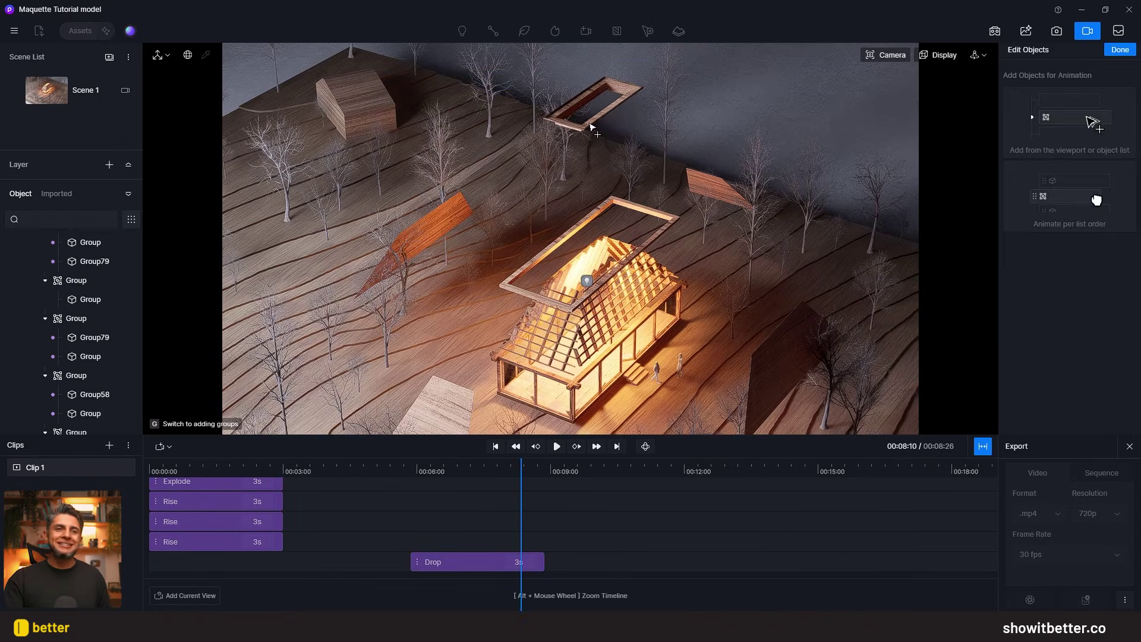
# - Assign the small frame from the roof's peak to another Drop animation and set its distance to 0.8 m
pyautogui.click(620, 93)
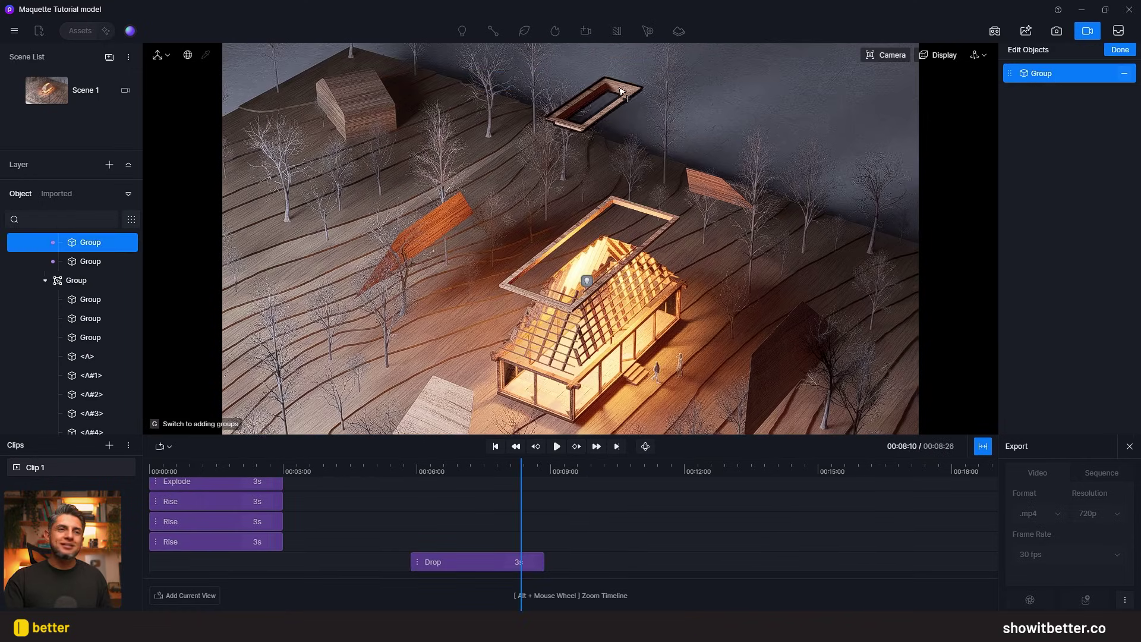
pyautogui.click(1120, 50)
pyautogui.click(1037, 348)
pyautogui.write('.8')
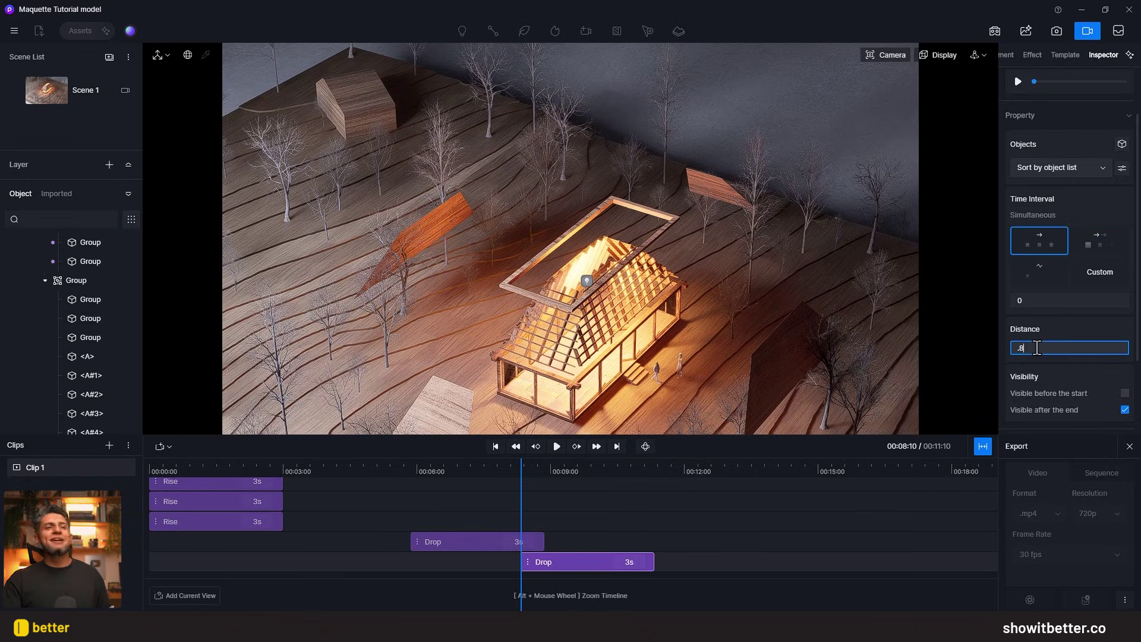
pyautogui.press('Return')
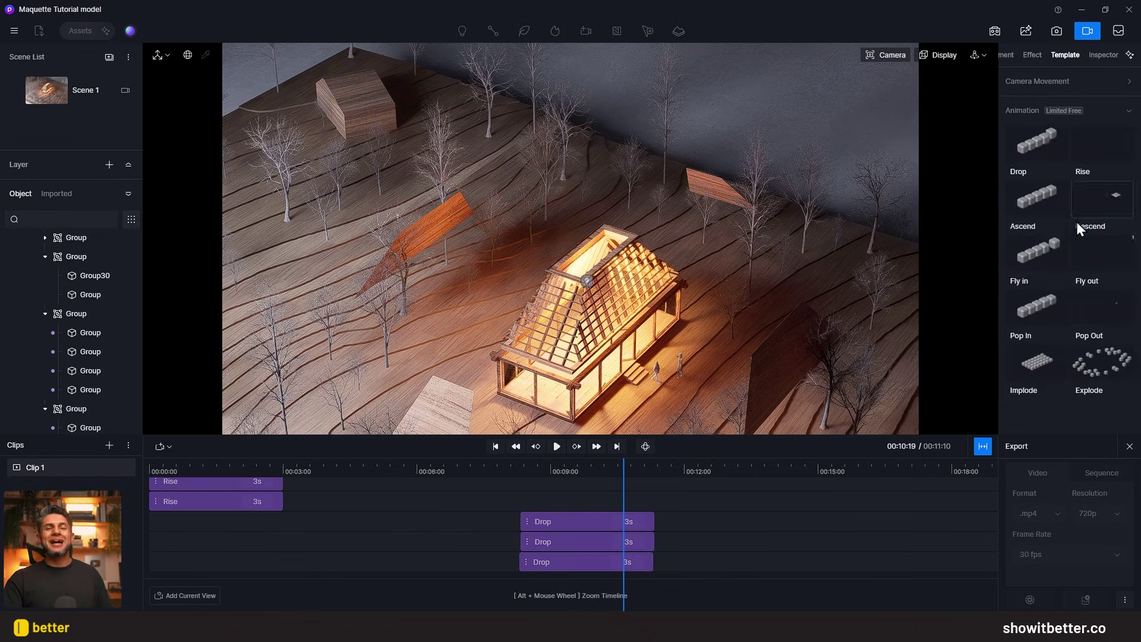
# - Add an Implode animation with the four detached roof panels as its objects
pyautogui.click(1043, 373)
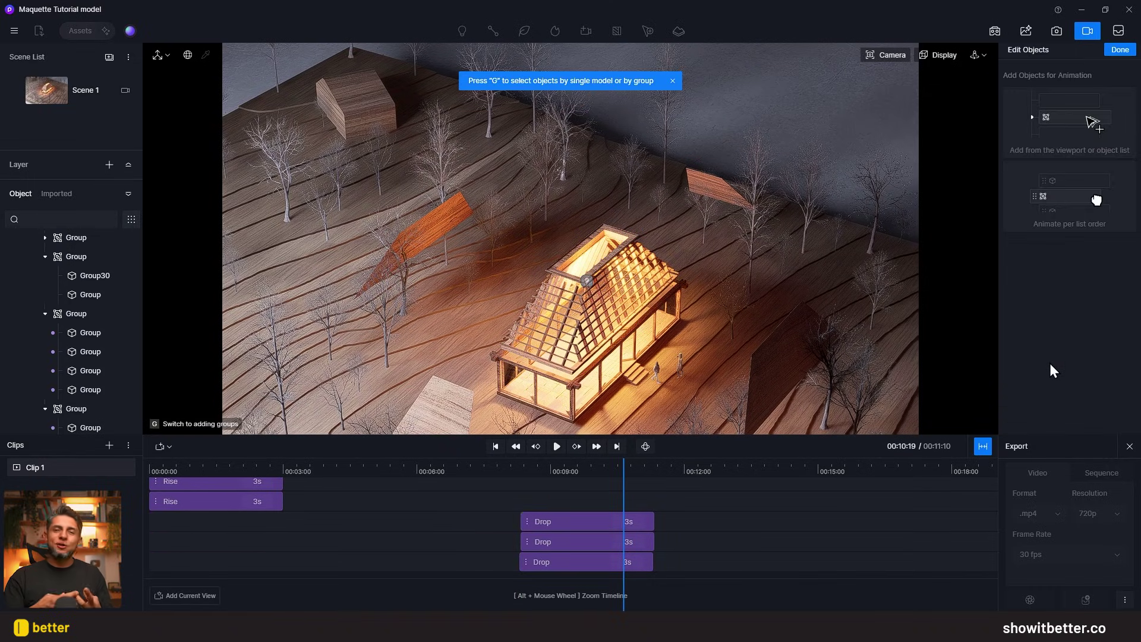
pyautogui.click(713, 189)
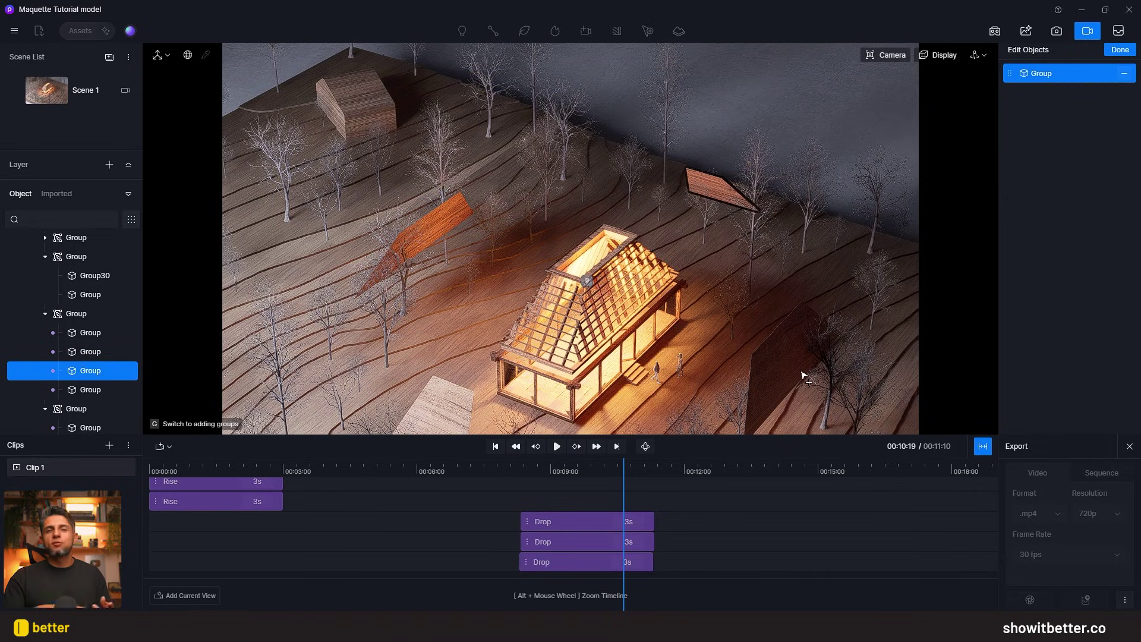
pyautogui.click(776, 367)
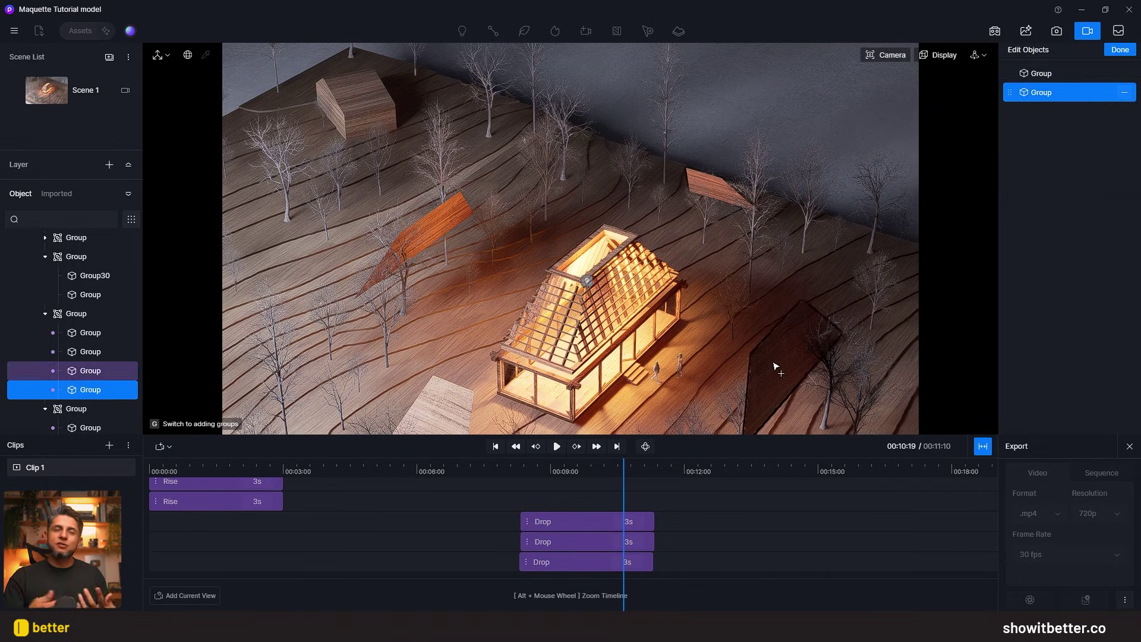
pyautogui.click(443, 229)
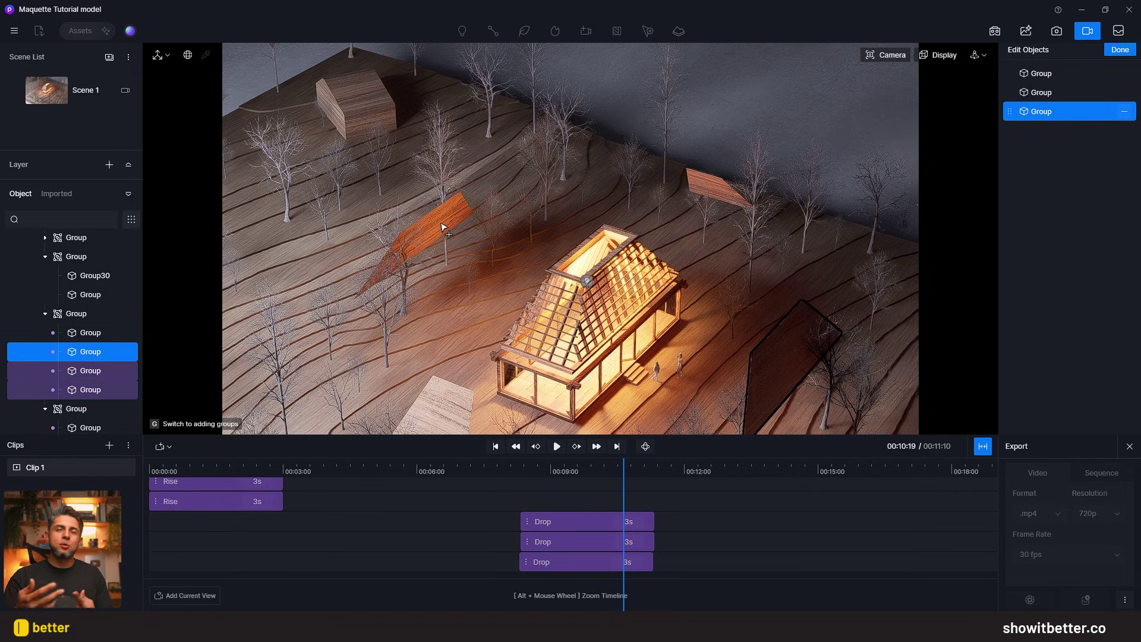
pyautogui.click(458, 411)
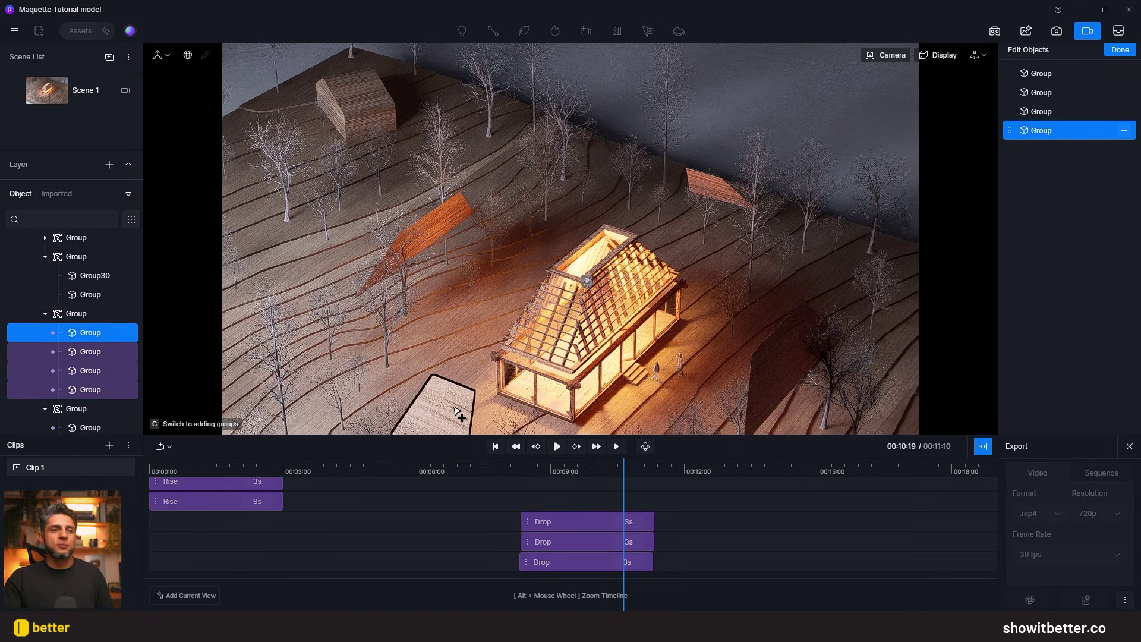
pyautogui.click(1121, 51)
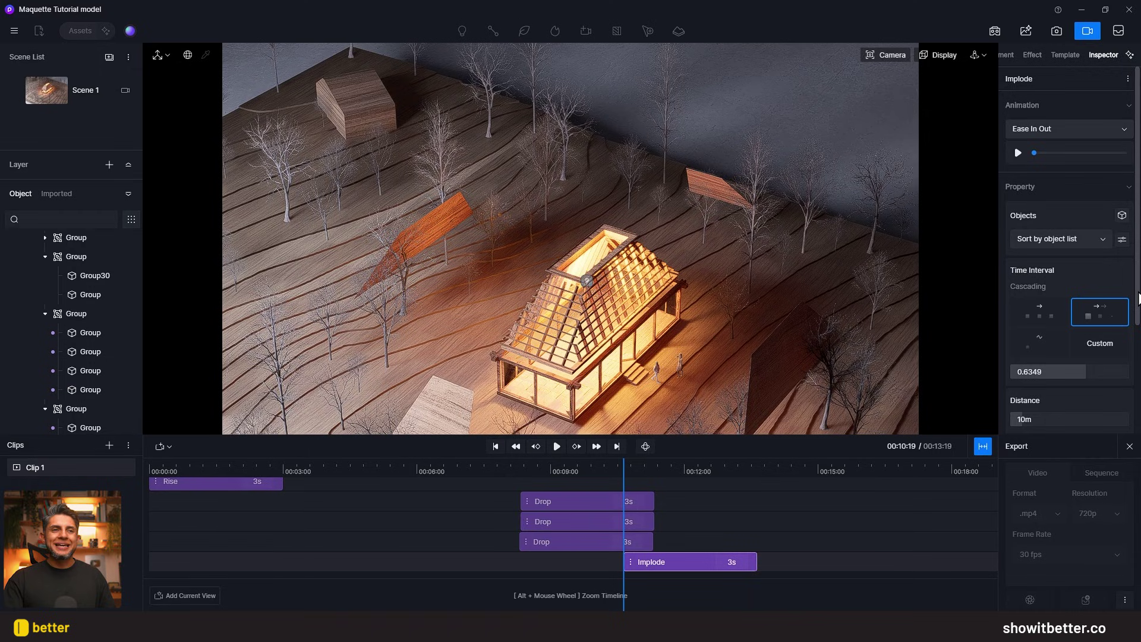
# - Set the Implode animation to a simultaneous time interval and enable Visible before the start
pyautogui.scroll(-1, 1138, 297)
pyautogui.click(1047, 276)
pyautogui.scroll(-2, 1047, 276)
pyautogui.click(1125, 357)
# - Move the Implode animation earlier on the timeline to line up with the Drop animations and play back the clip
pyautogui.moveTo(671, 564); pyautogui.dragTo(583, 564)
pyautogui.click(562, 464)
pyautogui.click(557, 447)
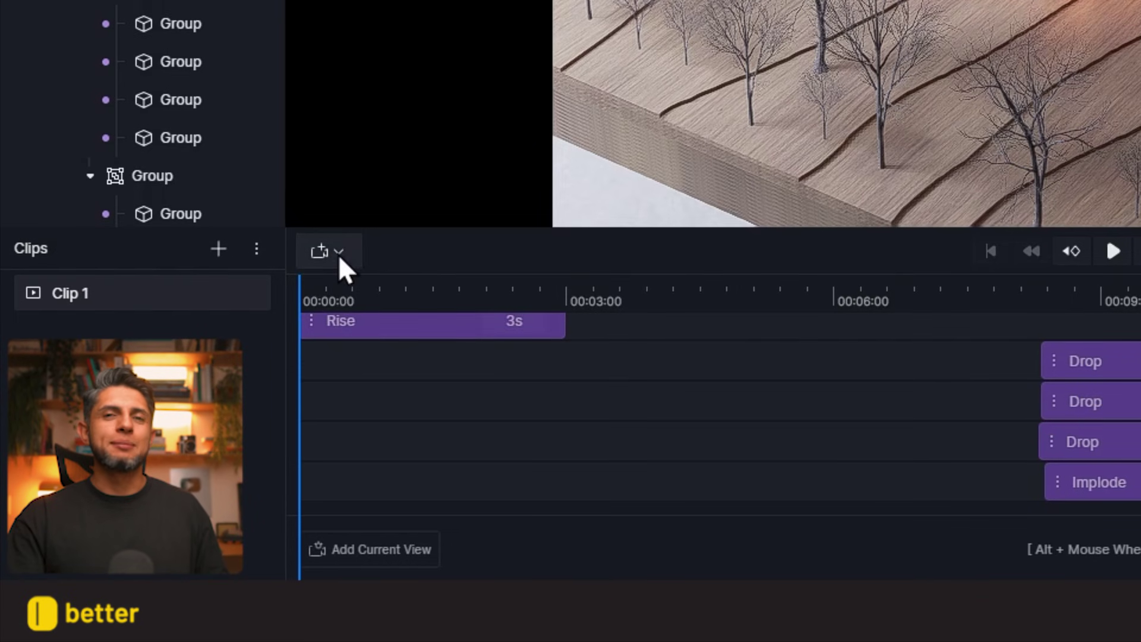
# - Add the current view as a new shot, switch the timeline to shot editing and append a second view
pyautogui.click(330, 251)
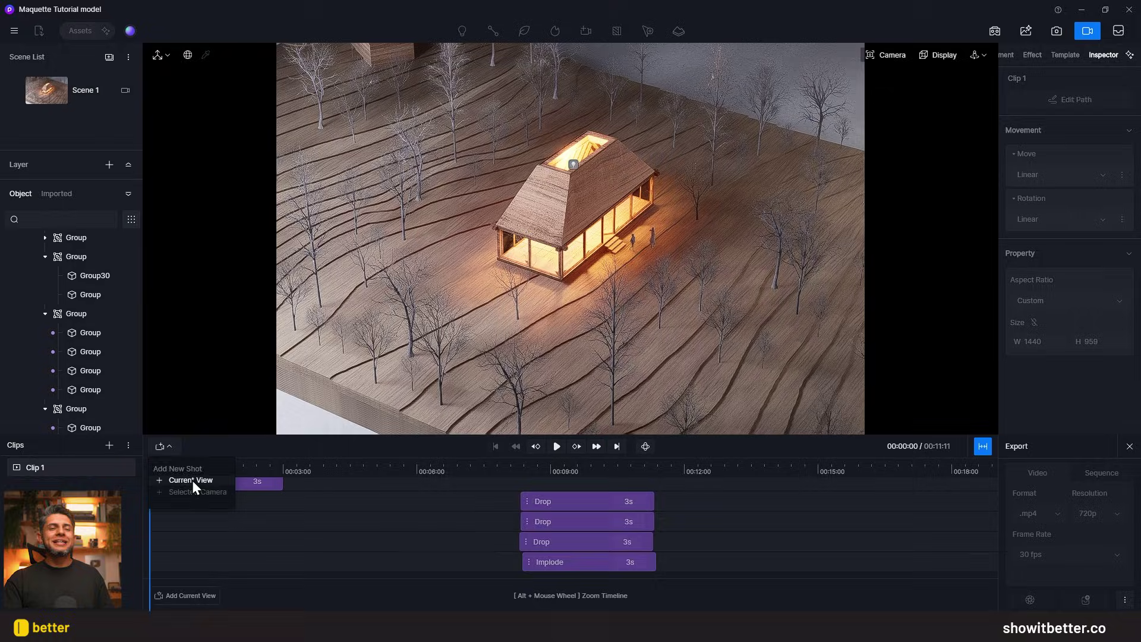
pyautogui.click(384, 319)
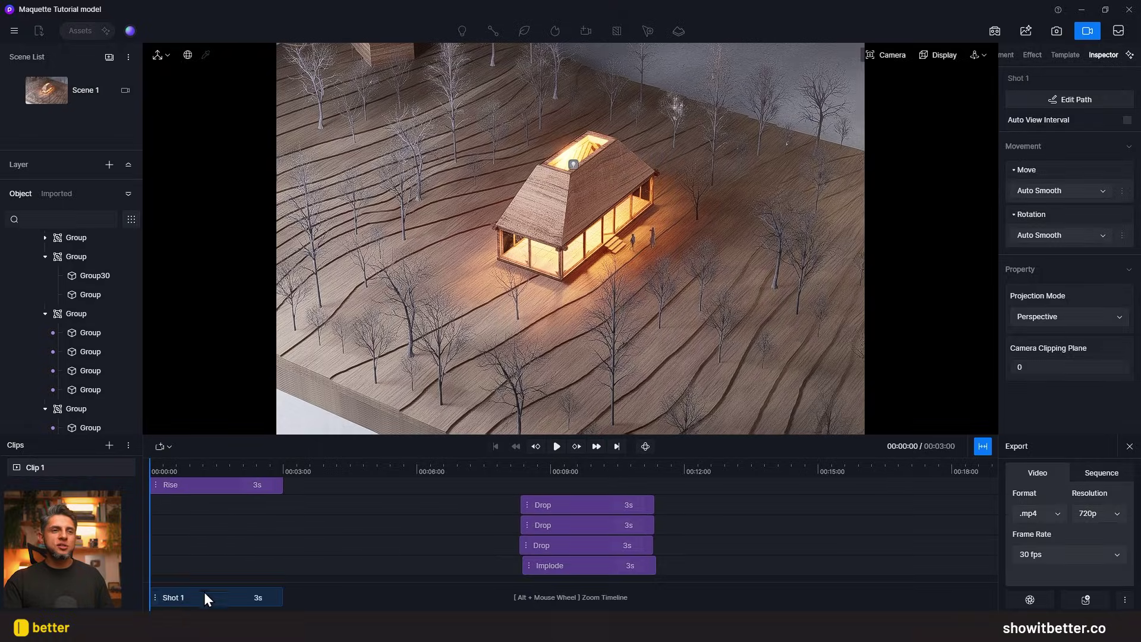
pyautogui.click(982, 447)
pyautogui.moveTo(162, 530)
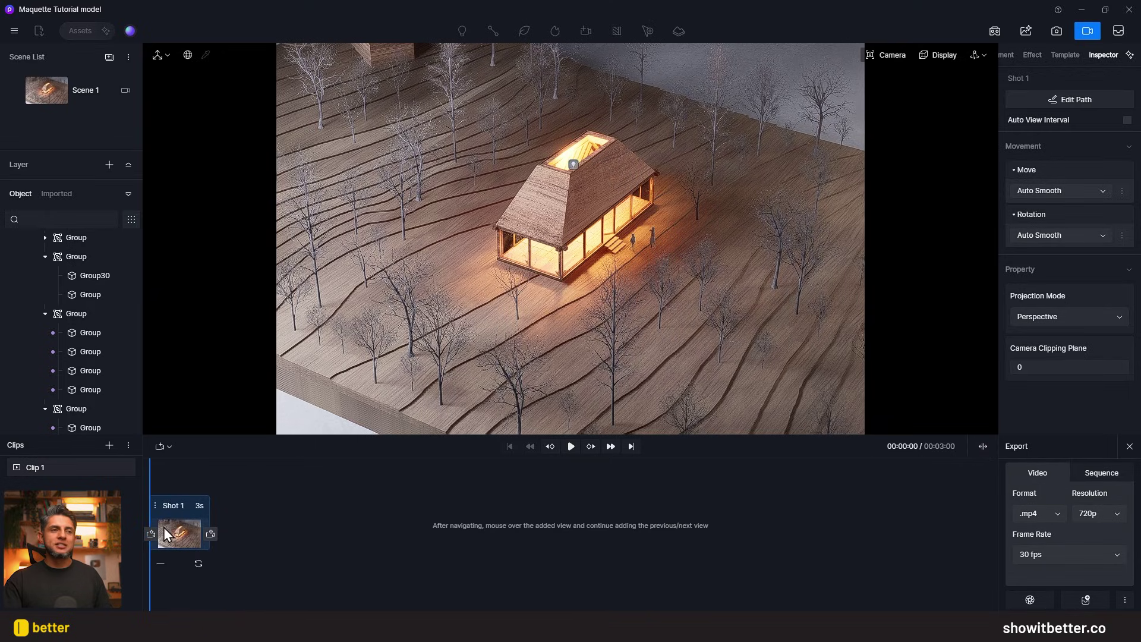
pyautogui.click(211, 534)
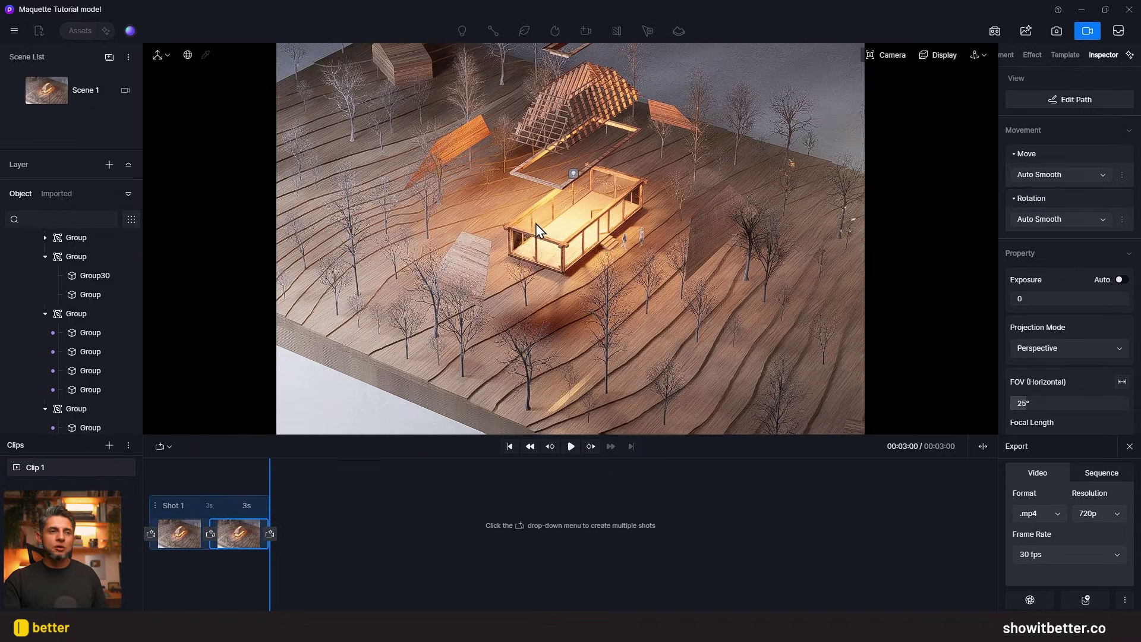
# - Pull the camera back to frame the whole exploded cabin and update Shot 1's second view with that framing
pyautogui.scroll(-3, 537, 226)
pyautogui.scroll(2, 548, 131)
pyautogui.moveTo(258, 565)
pyautogui.click(258, 563)
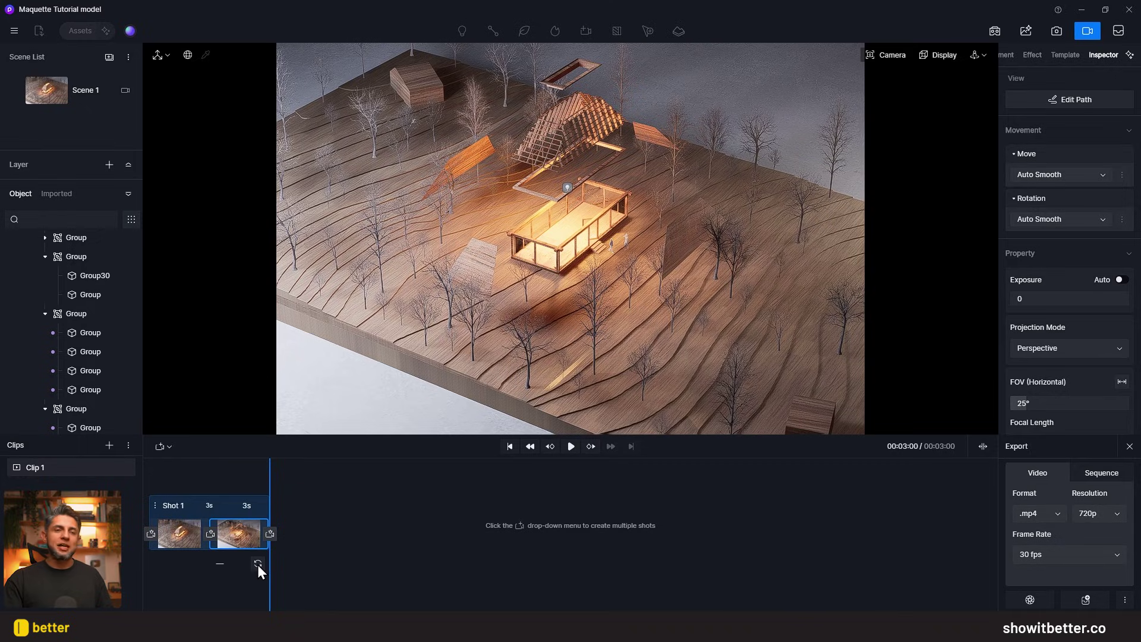
# - Append two more views to Shot 1, bring the camera closer to the cabin and update the last view with that framing
pyautogui.click(269, 534)
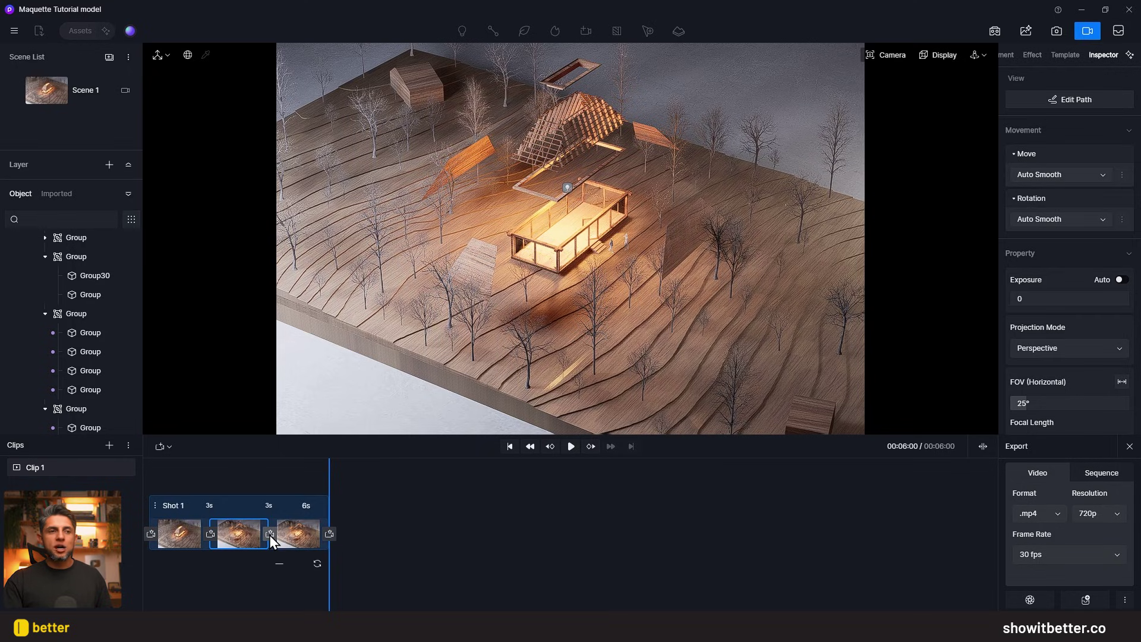
pyautogui.click(270, 535)
pyautogui.scroll(3, 582, 183)
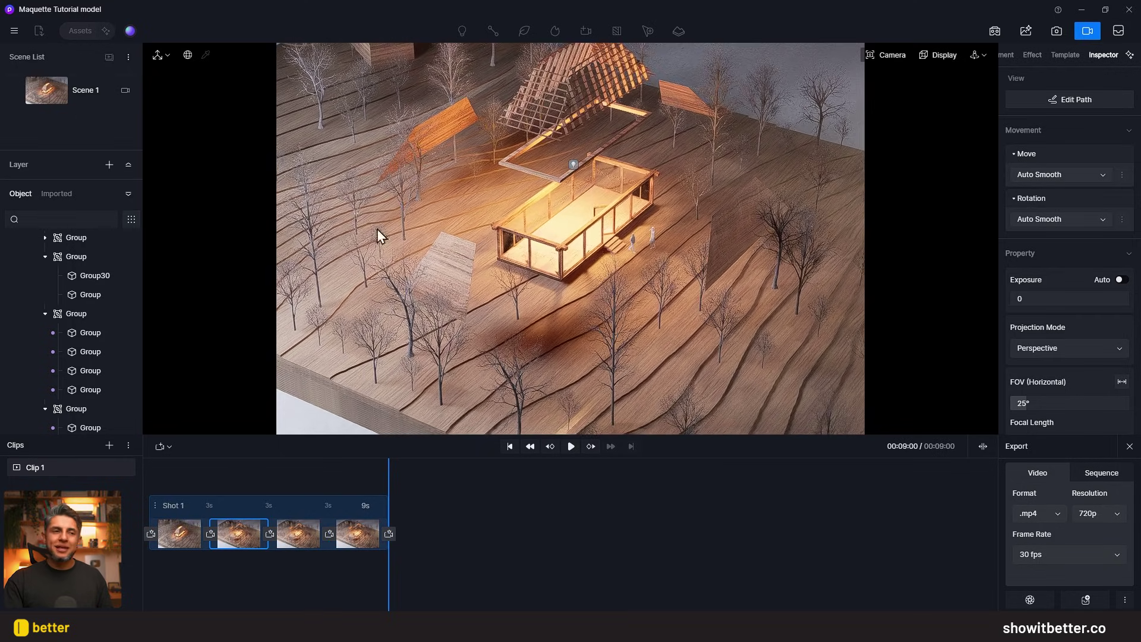
pyautogui.click(374, 563)
# - Shift the Explode and three Rise animations together slightly later on the expanded timeline and play back the clip from the start
pyautogui.click(983, 447)
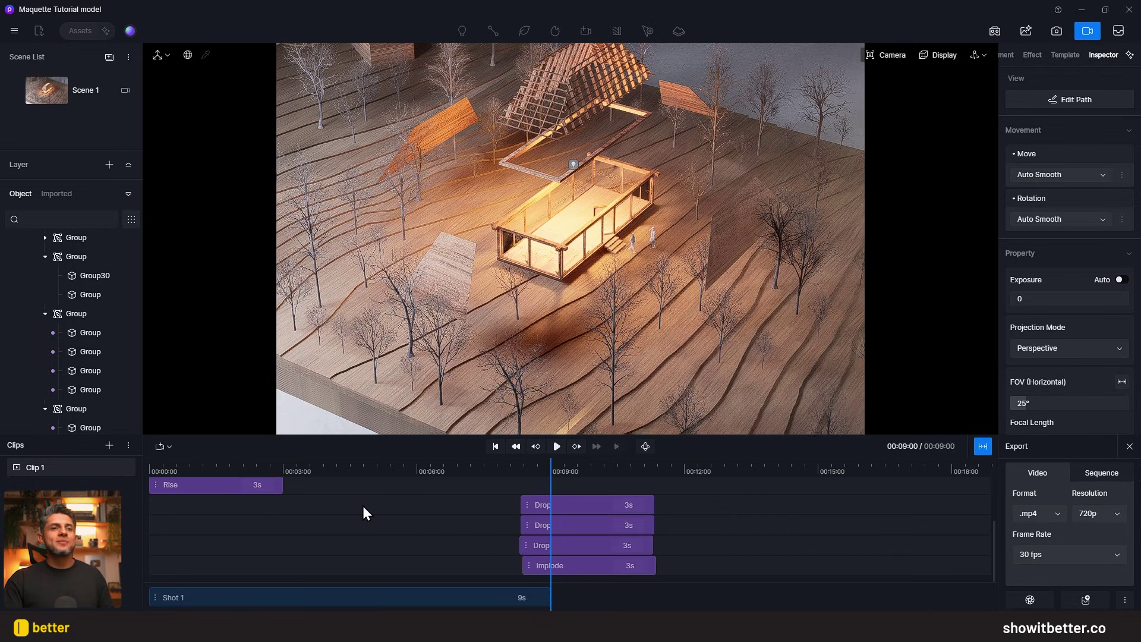
pyautogui.moveTo(167, 469); pyautogui.dragTo(138, 469)
pyautogui.scroll(3, 205, 519)
pyautogui.click(208, 506)
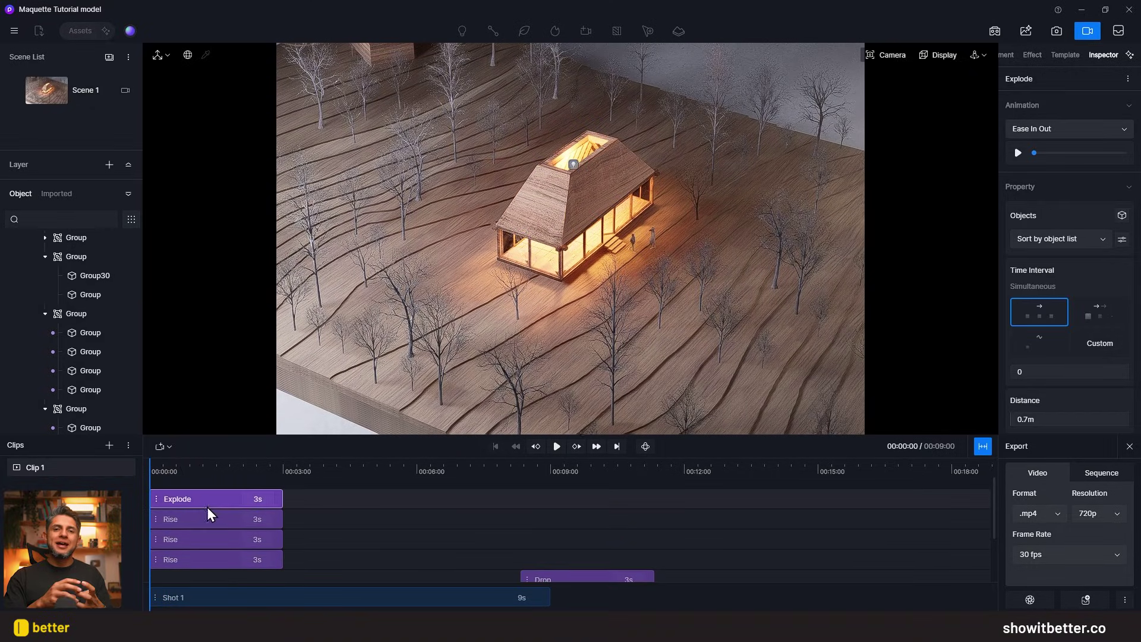
pyautogui.moveTo(206, 561); pyautogui.dragTo(229, 559)
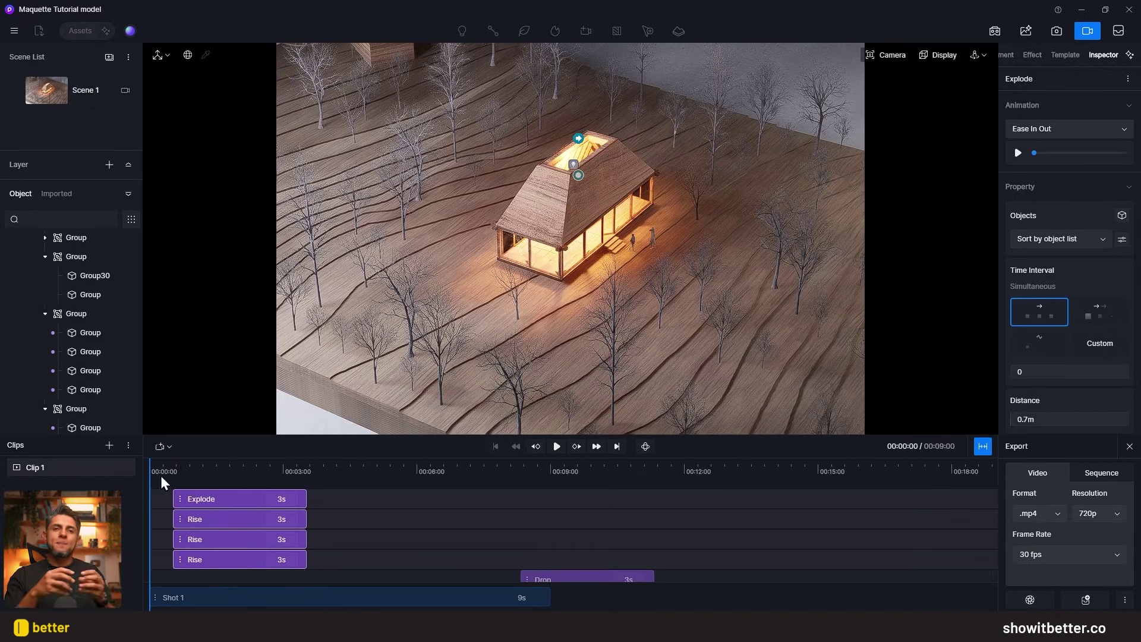
pyautogui.click(144, 469)
pyautogui.click(557, 447)
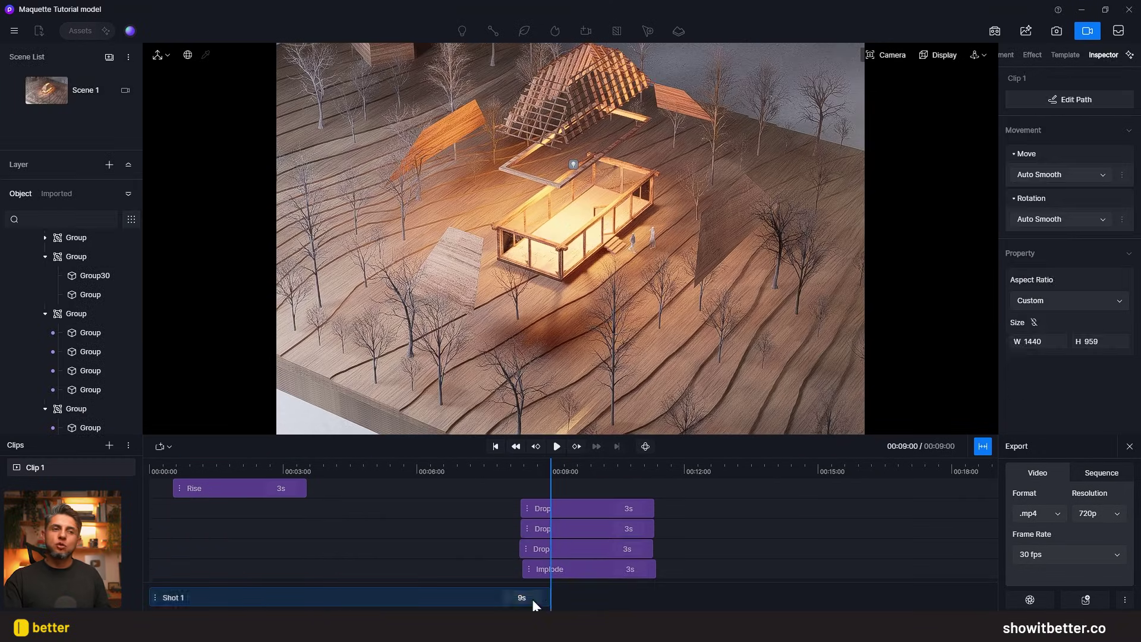
# - Extend Shot 1 to 11.4 s so it covers the Drop and Implode animations, and play back the clip
pyautogui.click(493, 594)
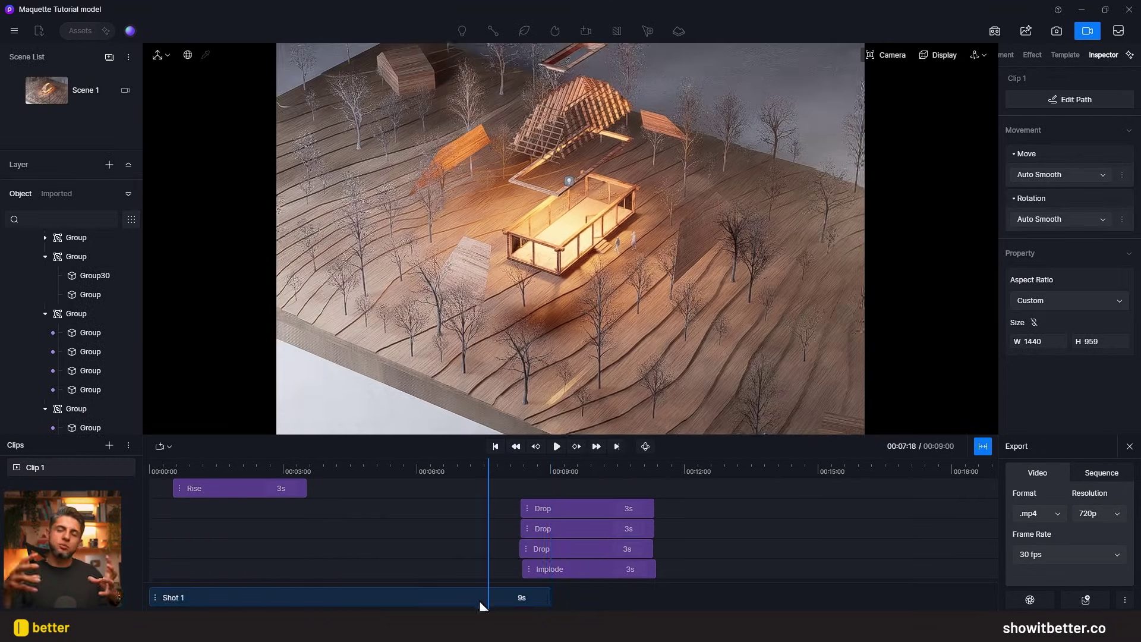
pyautogui.moveTo(545, 594); pyautogui.dragTo(657, 591)
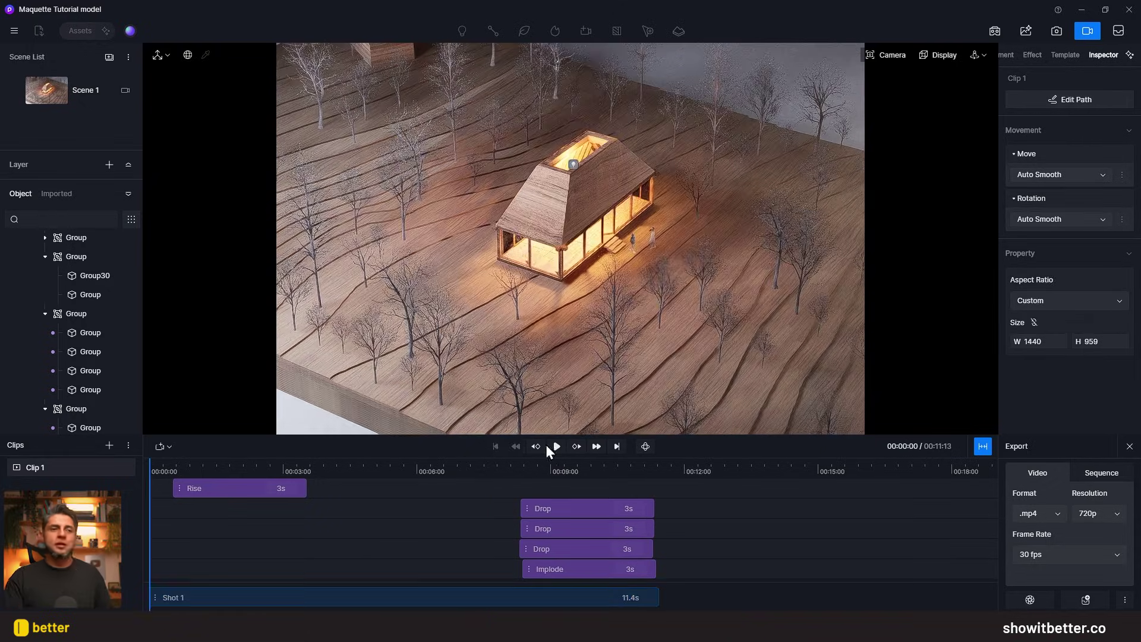
pyautogui.click(557, 446)
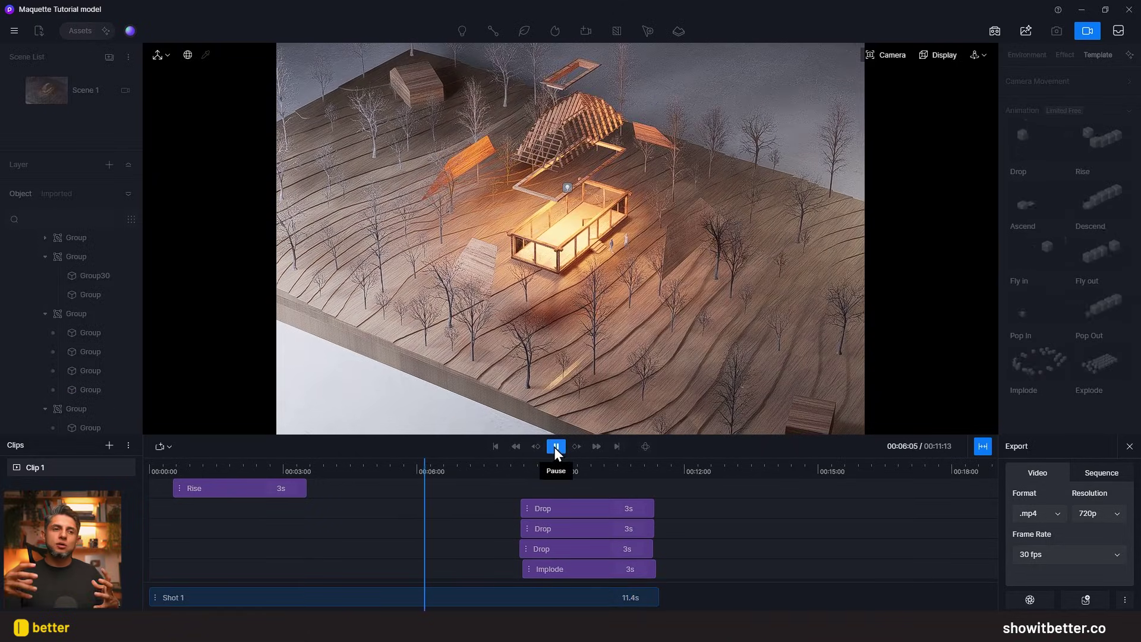
pyautogui.click(554, 447)
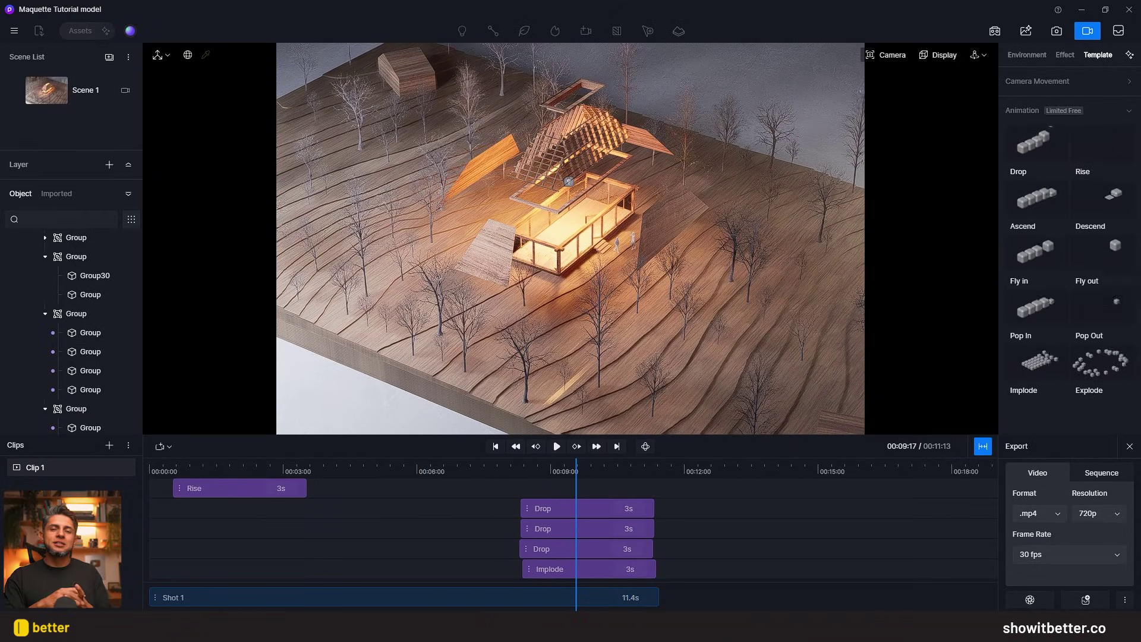
# - Shorten Shot 1 to 8.4 s and play back the clip
pyautogui.moveTo(657, 597); pyautogui.dragTo(523, 597)
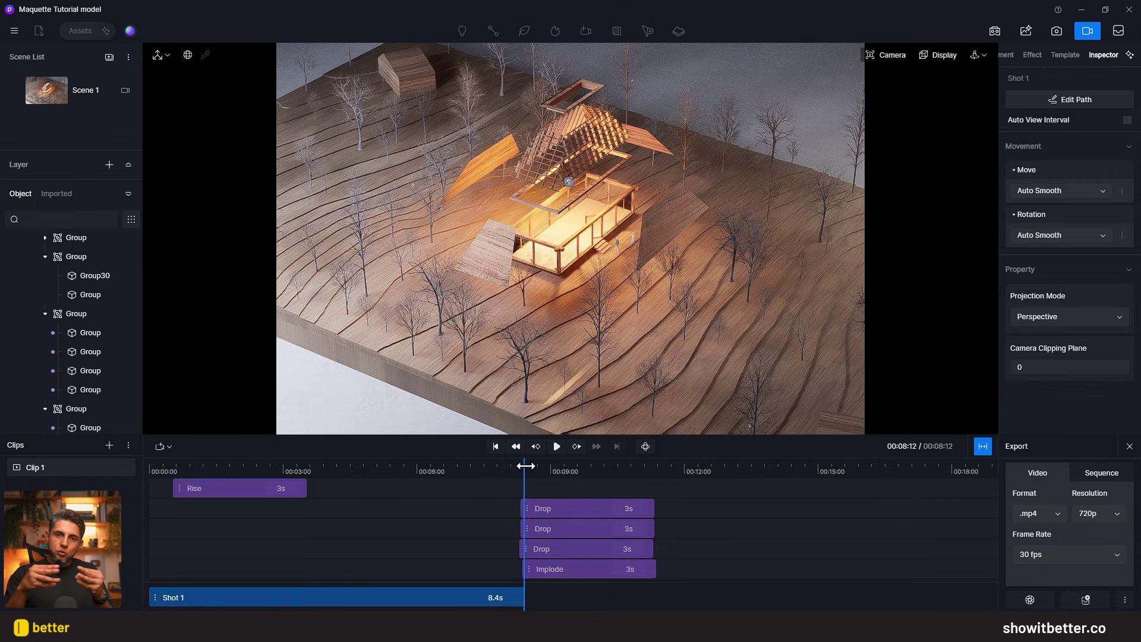
pyautogui.click(557, 446)
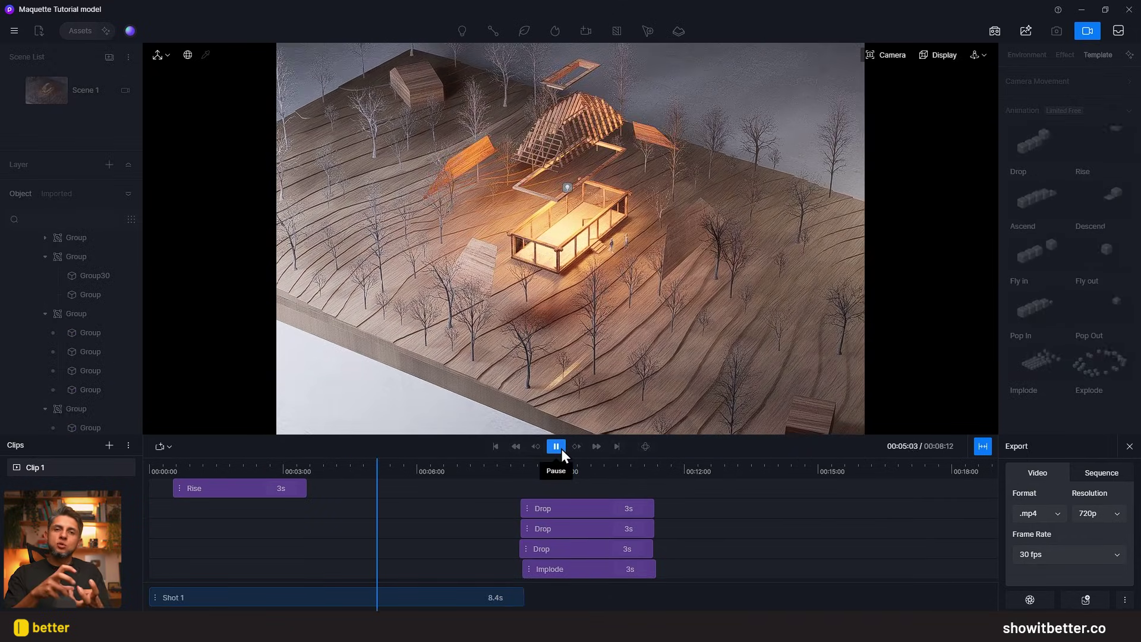
pyautogui.click(561, 448)
# - Move the Drop and Implode animations together earlier so they finish with the end of Shot 1, and play back the clip
pyautogui.click(564, 508)
pyautogui.keyDown('shift'); pyautogui.click(565, 571); pyautogui.keyUp('shift')
pyautogui.moveTo(568, 572); pyautogui.dragTo(436, 574)
pyautogui.moveTo(427, 487); pyautogui.dragTo(350, 484)
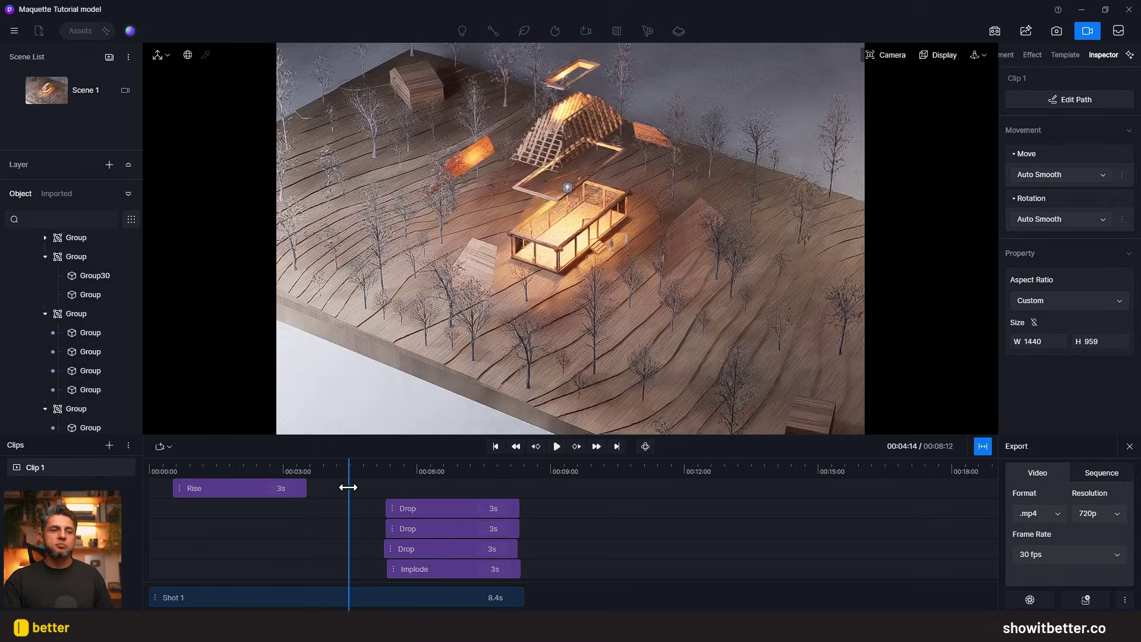
pyautogui.click(556, 452)
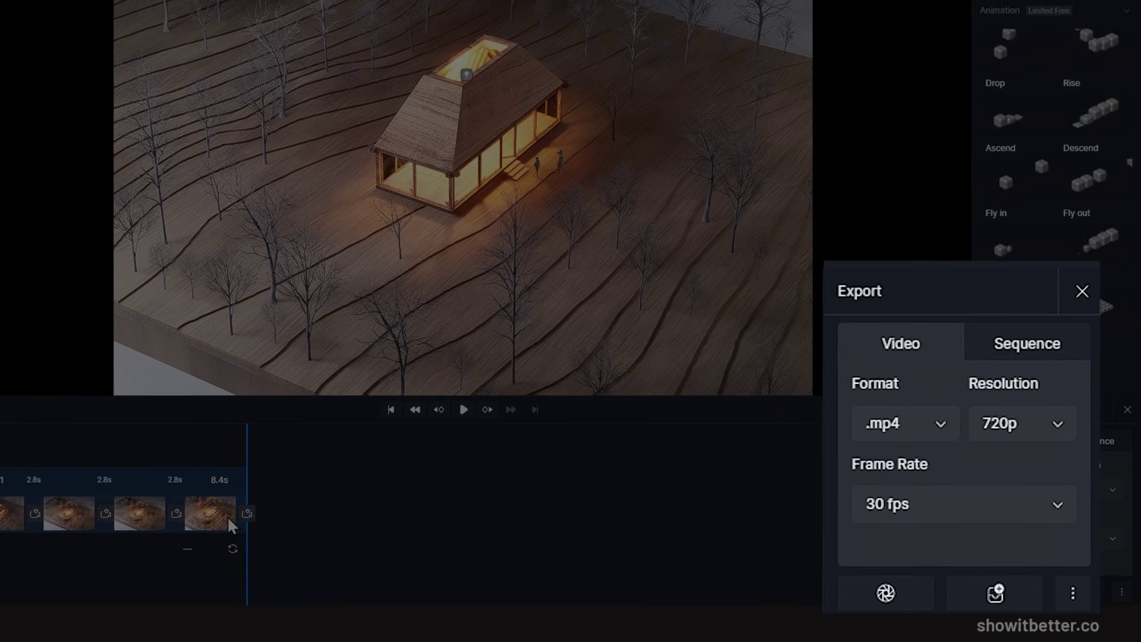
# - Add the current view as Shot 2 at the end of Shot 1 and play back the clip from the start
pyautogui.click(257, 515)
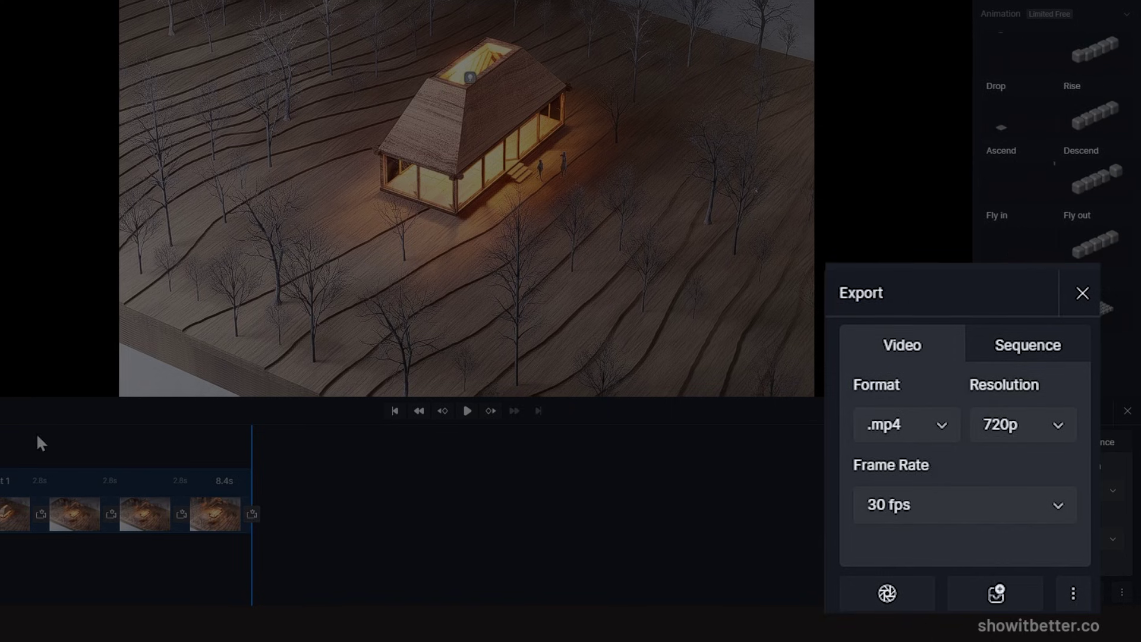
pyautogui.click(17, 449)
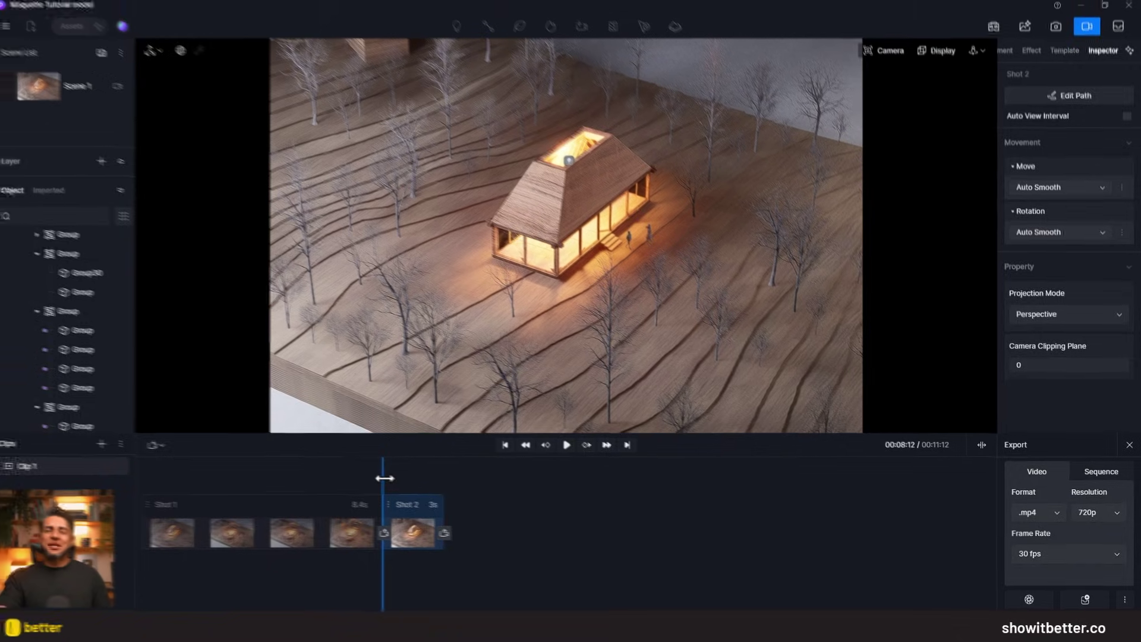
pyautogui.moveTo(384, 478); pyautogui.dragTo(113, 486)
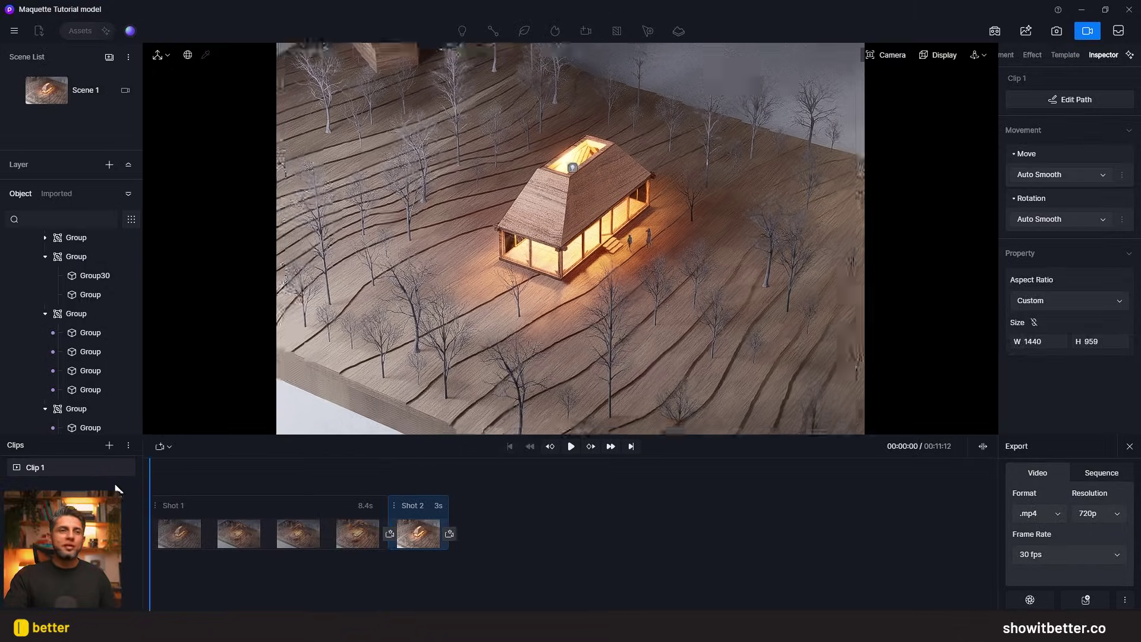
pyautogui.click(565, 447)
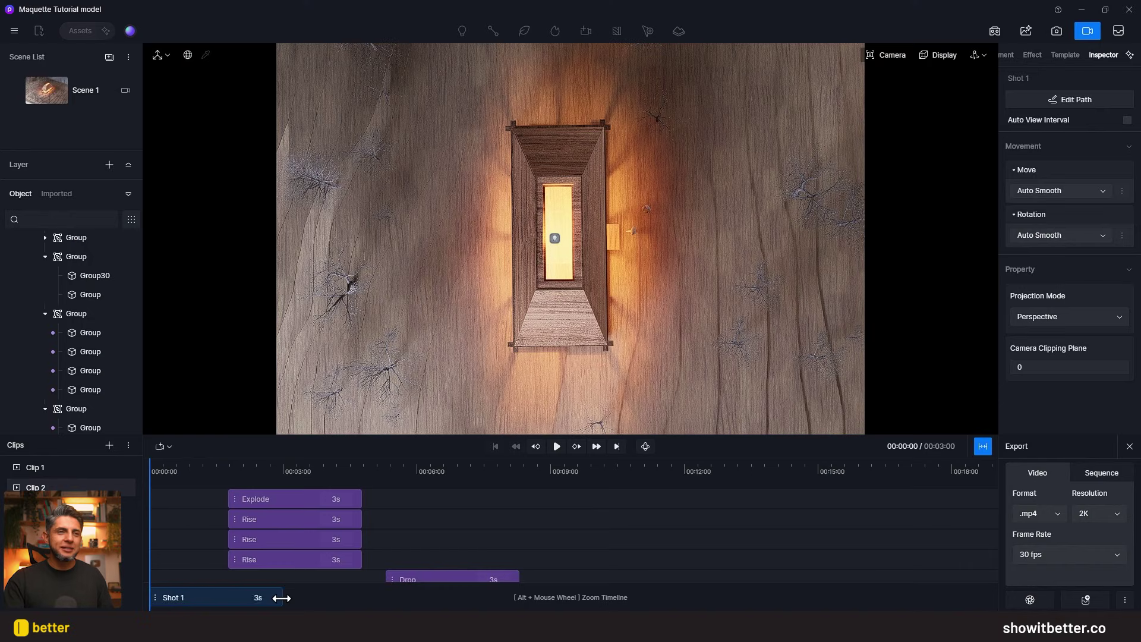
# - Shorten Clip 2's Shot 1 to 1.8 s and add the current view as a new shot at its end
pyautogui.moveTo(281, 598); pyautogui.dragTo(227, 598)
pyautogui.moveTo(157, 470); pyautogui.dragTo(227, 469)
pyautogui.click(160, 447)
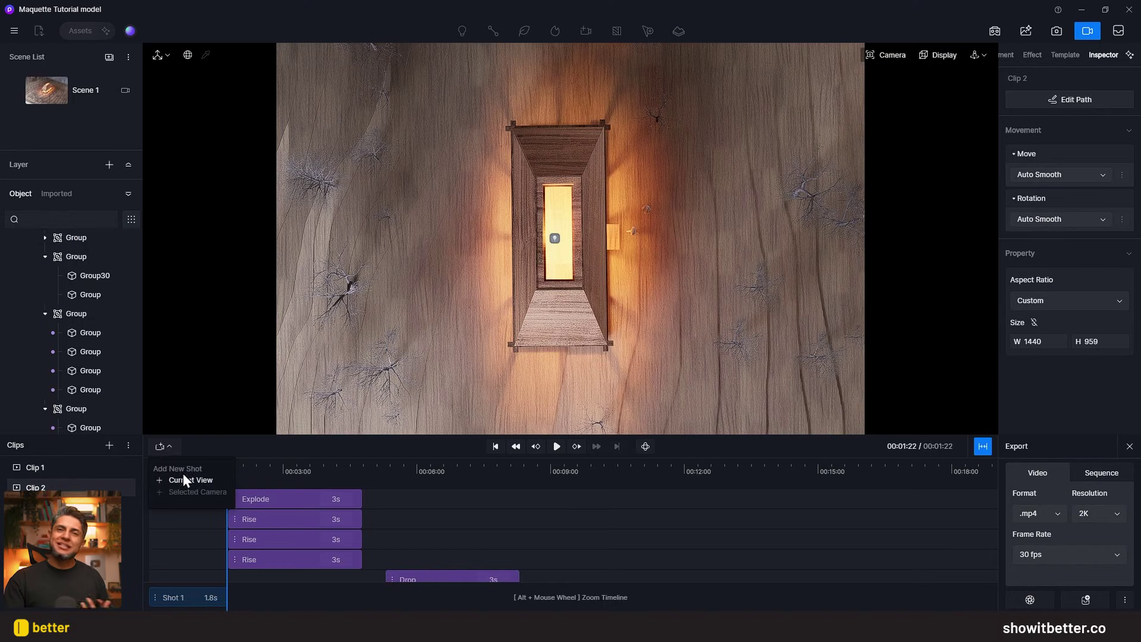
pyautogui.click(187, 480)
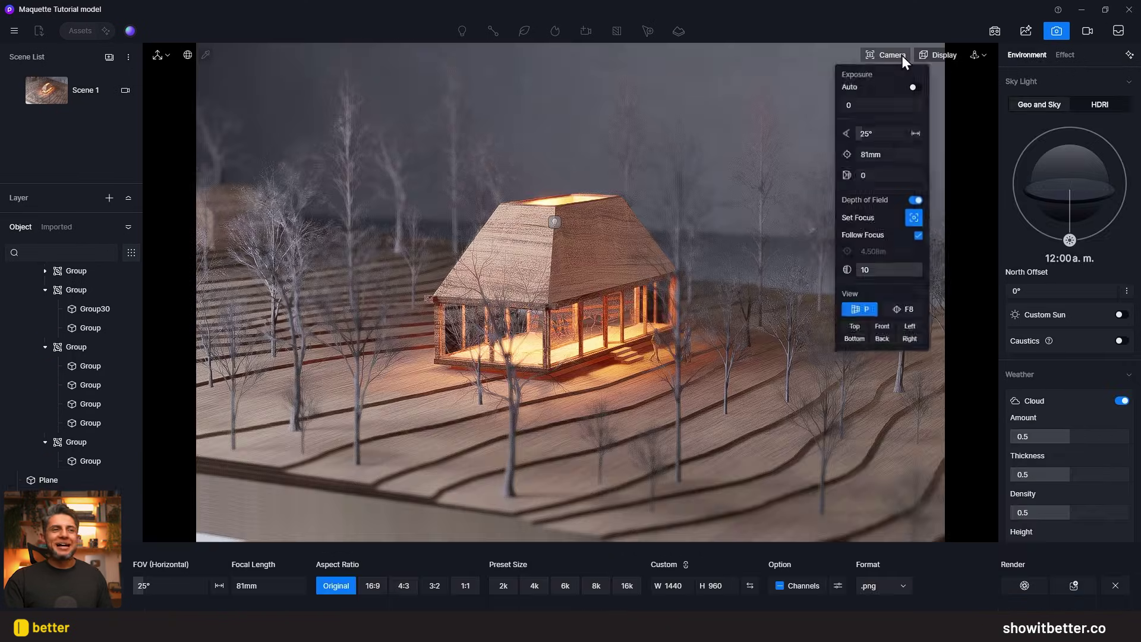
# - Turn off the extra render channels and start rendering the still image as PNG
pyautogui.click(902, 55)
pyautogui.click(779, 586)
pyautogui.click(1024, 585)
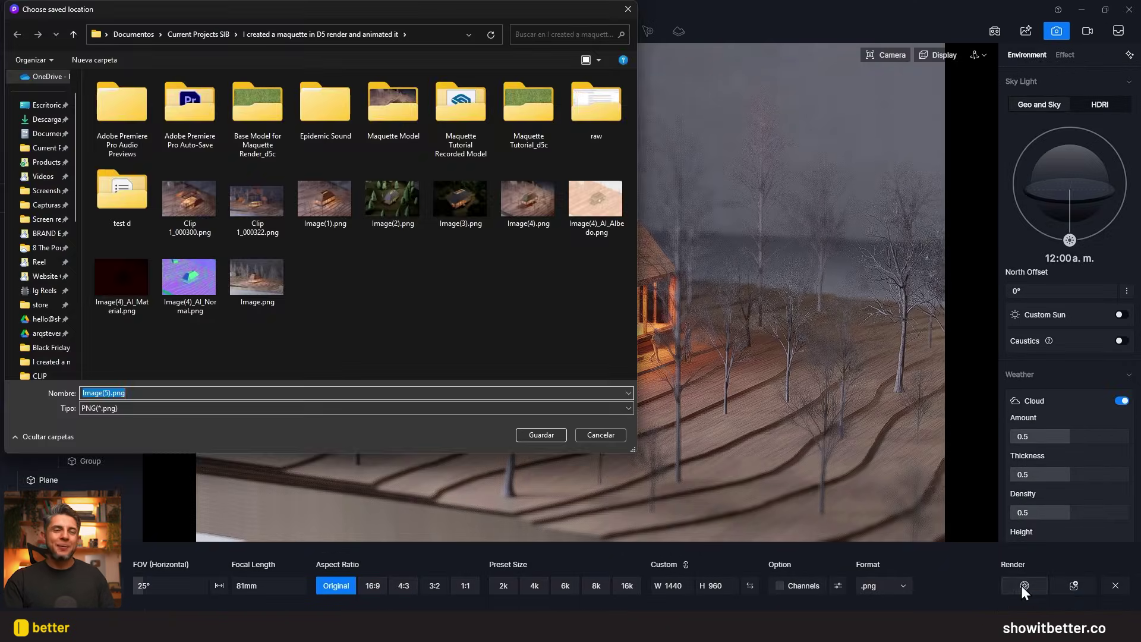
# - Save the render as 1 in a Renders folder inside the Maquette Tutorial Recorded Model folder
pyautogui.doubleClick(461, 101)
pyautogui.press('capslock')
pyautogui.write('enders')
pyautogui.press('Return')
pyautogui.press('Return')
pyautogui.click(357, 372)
pyautogui.write('1')
pyautogui.click(548, 435)
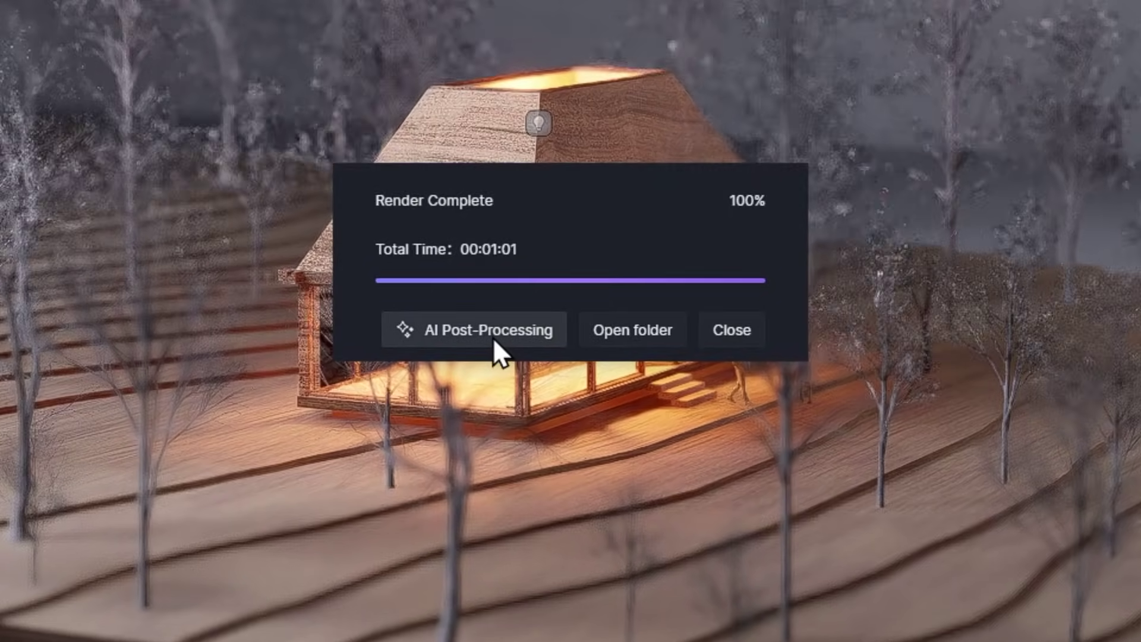
# - Open the finished render in AI Post-Processing and apply AI Enhancer with a lower enhancement weight
pyautogui.click(493, 337)
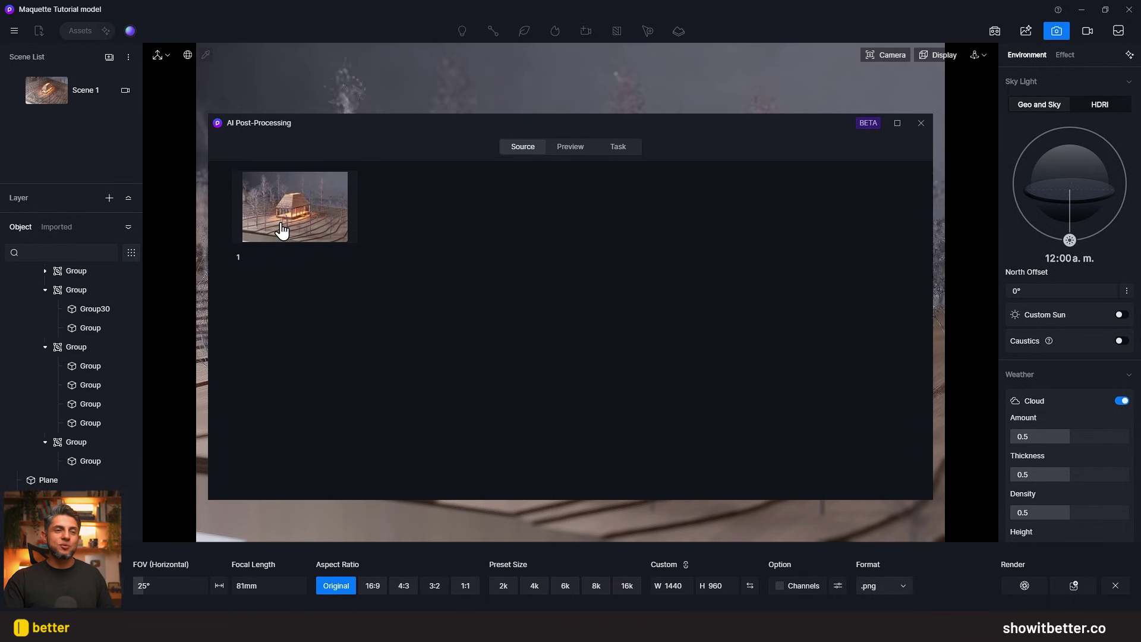
pyautogui.doubleClick(282, 230)
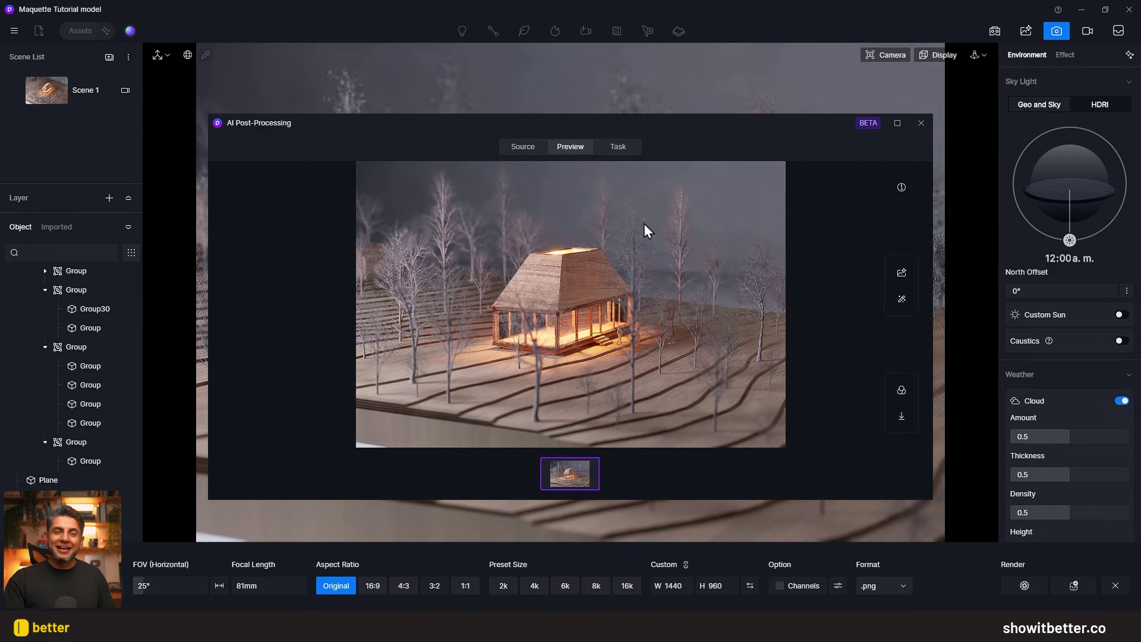
pyautogui.click(902, 274)
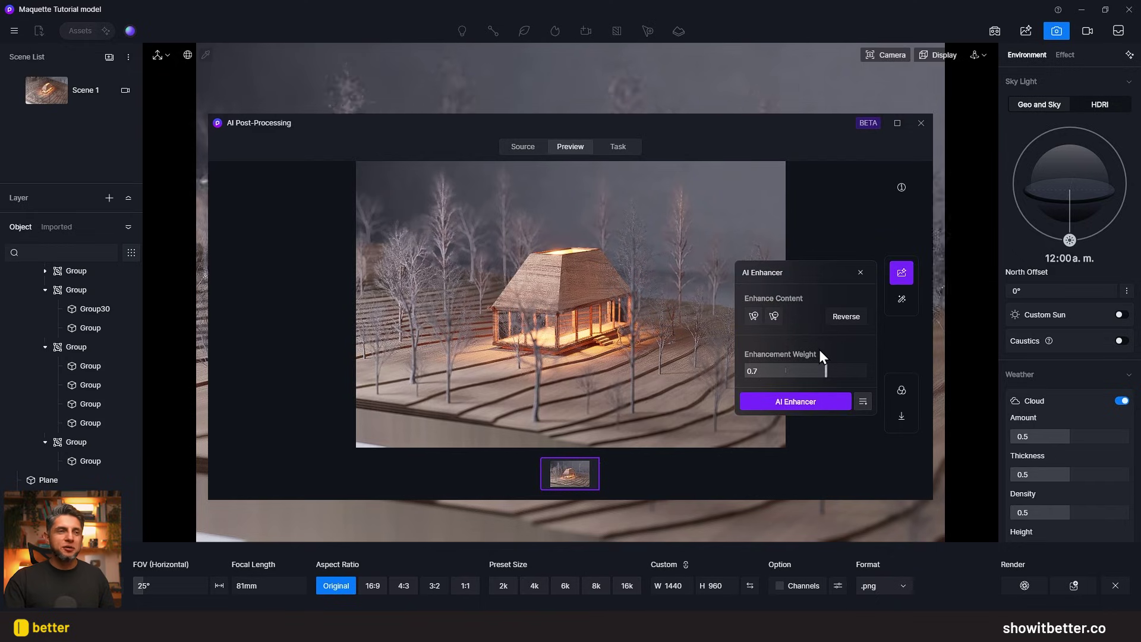
pyautogui.moveTo(826, 371); pyautogui.dragTo(800, 371)
pyautogui.click(812, 402)
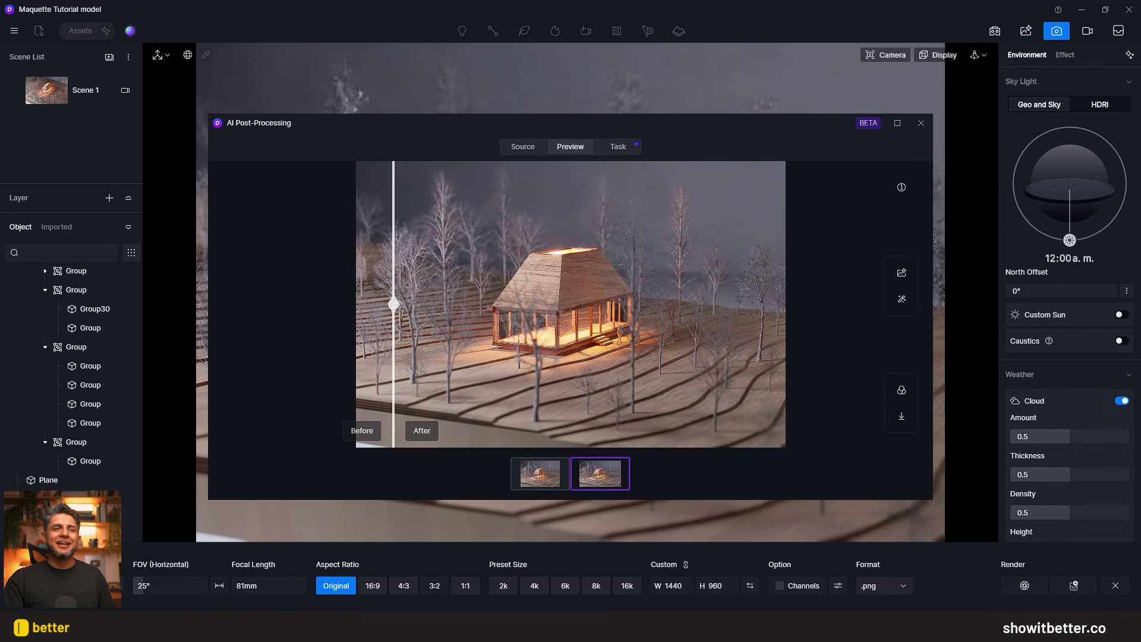
# - Apply AI Style Transfer to the enhanced render using one of the Stylized presets
pyautogui.click(902, 299)
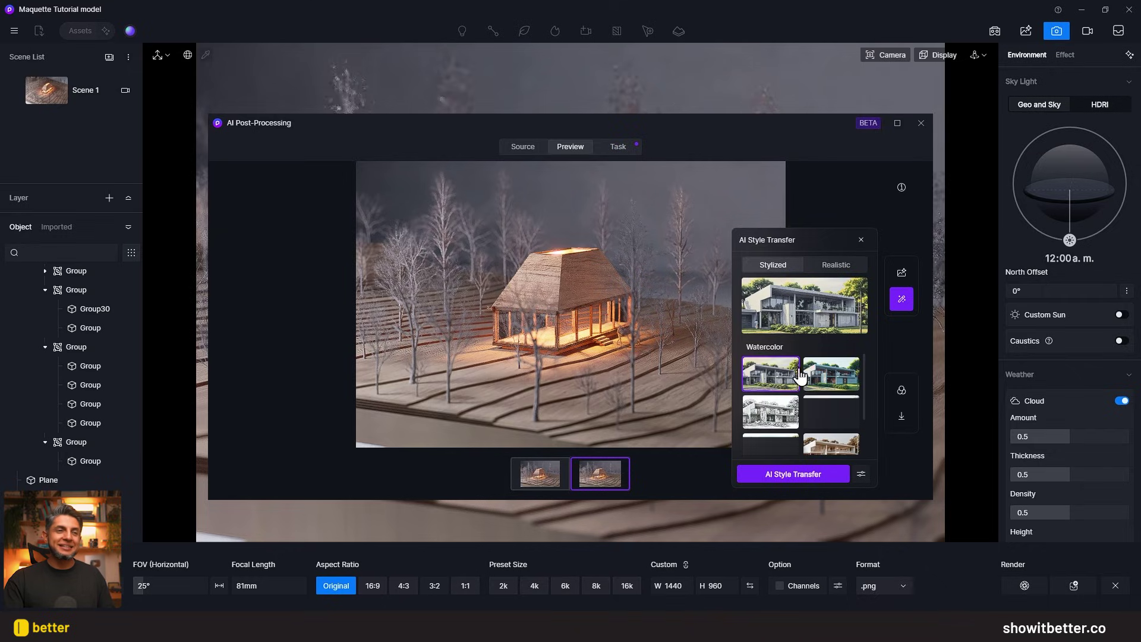
pyautogui.scroll(-3, 798, 387)
pyautogui.click(793, 435)
pyautogui.click(794, 474)
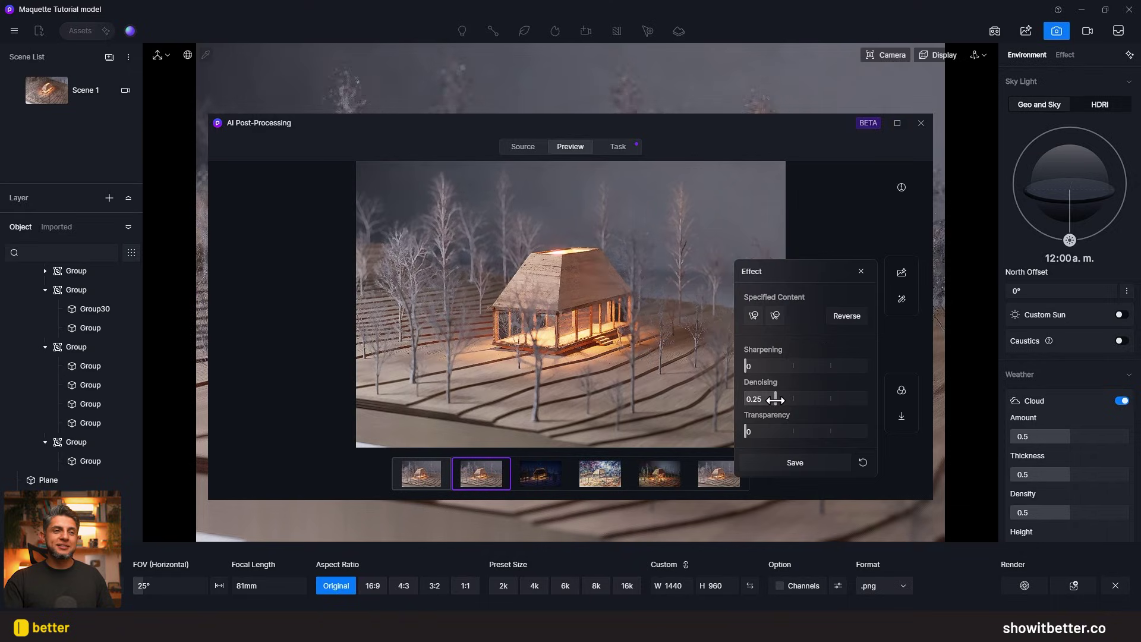
# - Limit the Effect adjustments to the cabin, set denoising to 0 and sharpening to 0.18, and save the result
pyautogui.moveTo(759, 401)
pyautogui.mouseDown()
pyautogui.moveTo(757, 366)
pyautogui.moveTo(745, 399)
pyautogui.mouseUp()
pyautogui.click(754, 316)
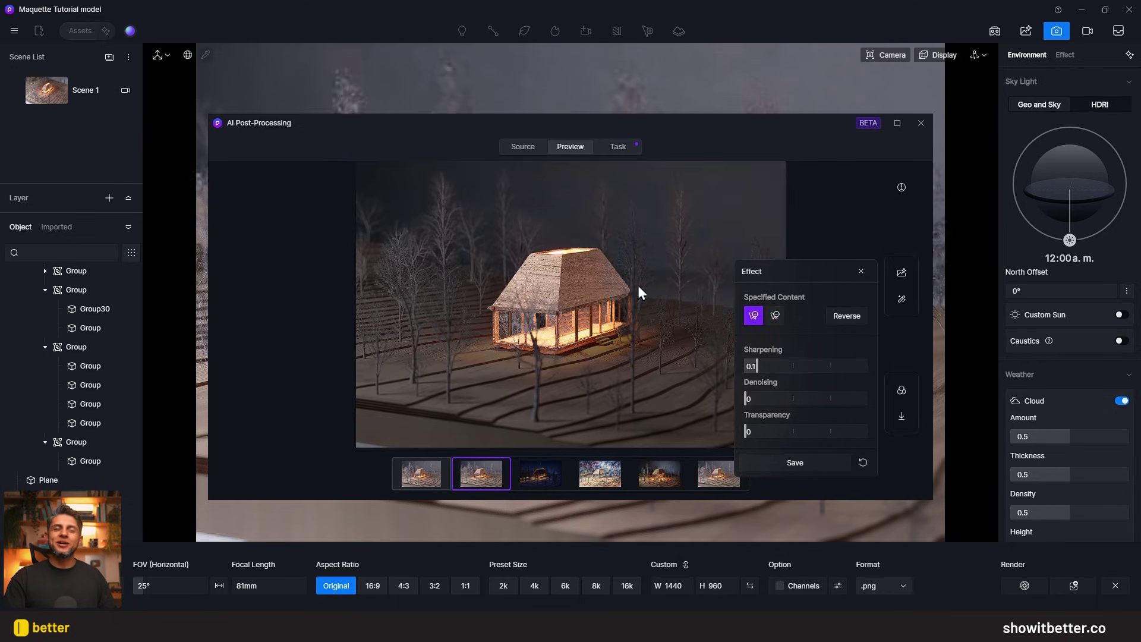
pyautogui.moveTo(756, 373)
pyautogui.mouseDown()
pyautogui.moveTo(776, 366)
pyautogui.moveTo(746, 365)
pyautogui.moveTo(768, 366)
pyautogui.mouseUp()
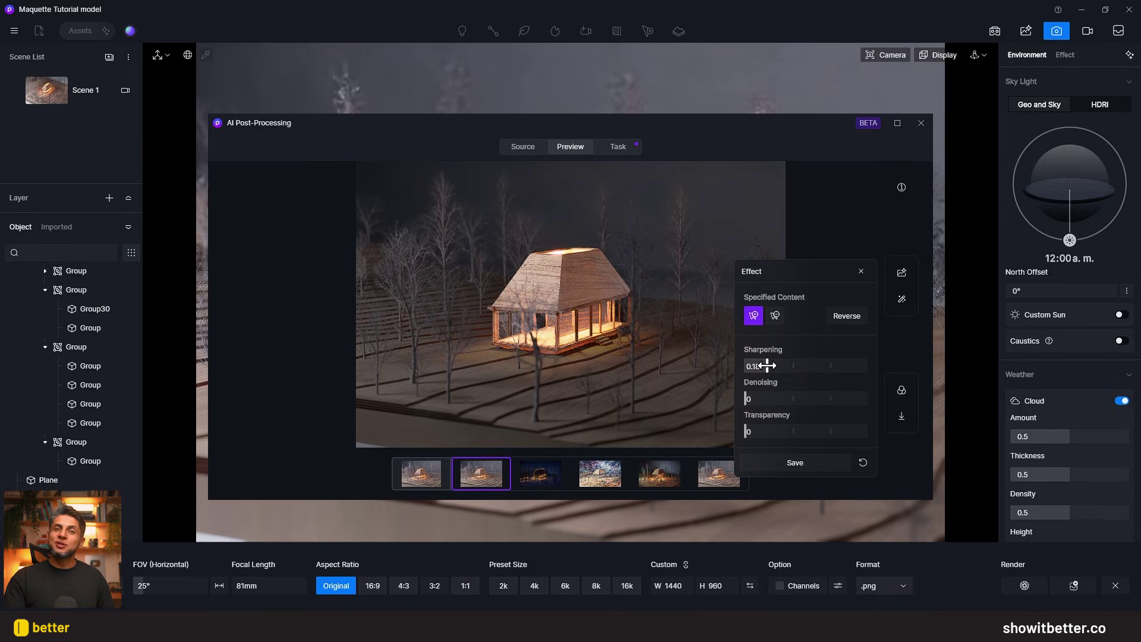
pyautogui.click(819, 466)
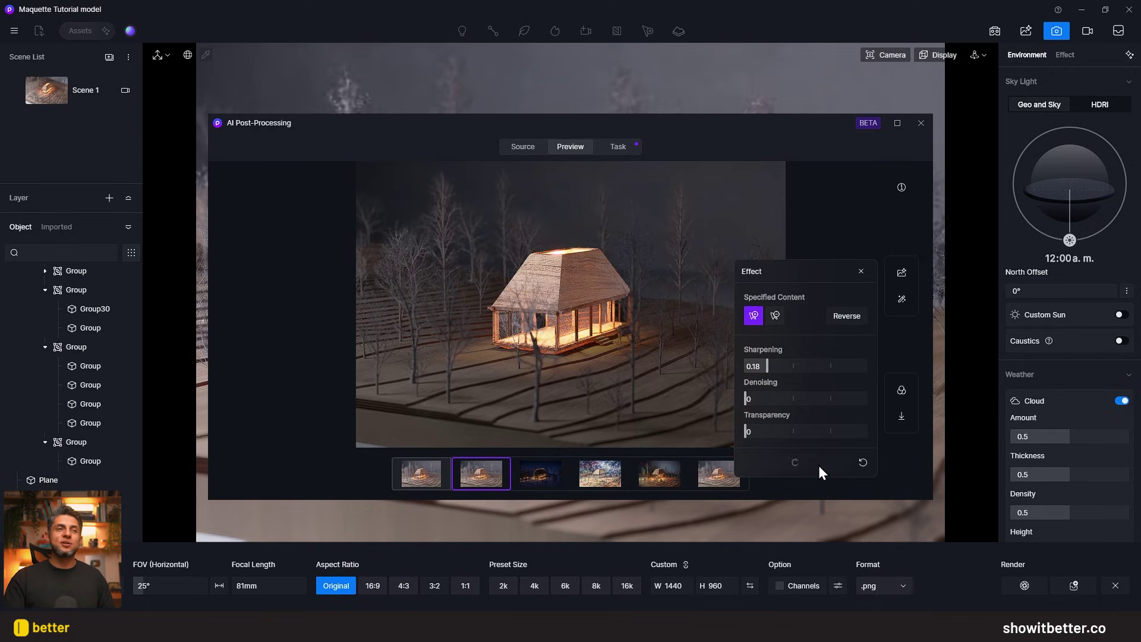